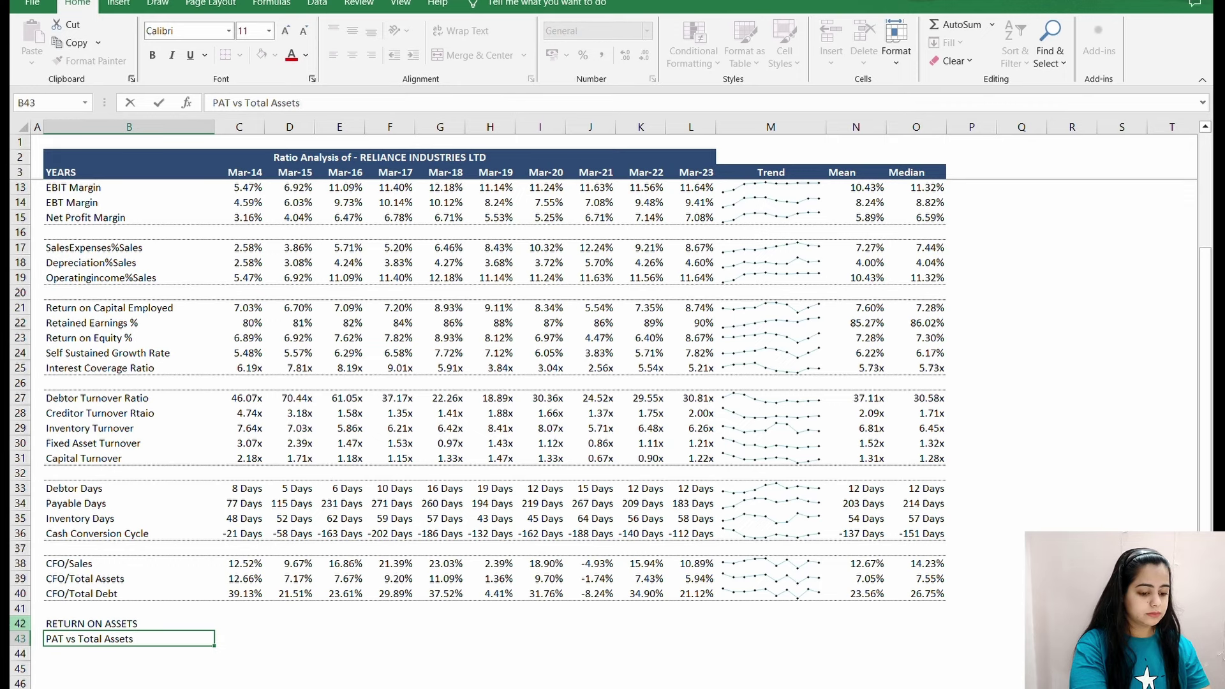
- Start an IFERROR formula in C43 for PAT vs Total Assets, referencing Mar-14 Net Profit in C33 of the HISTORICAL FS sheet
click(240, 638)
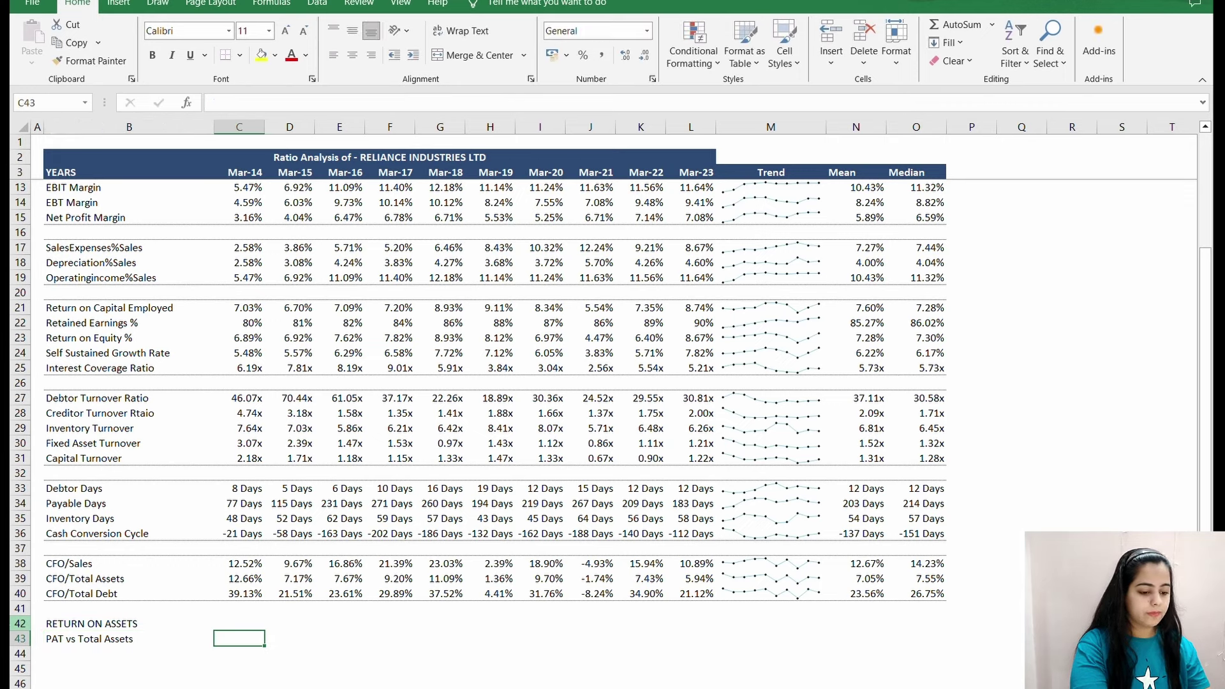
click(129, 639)
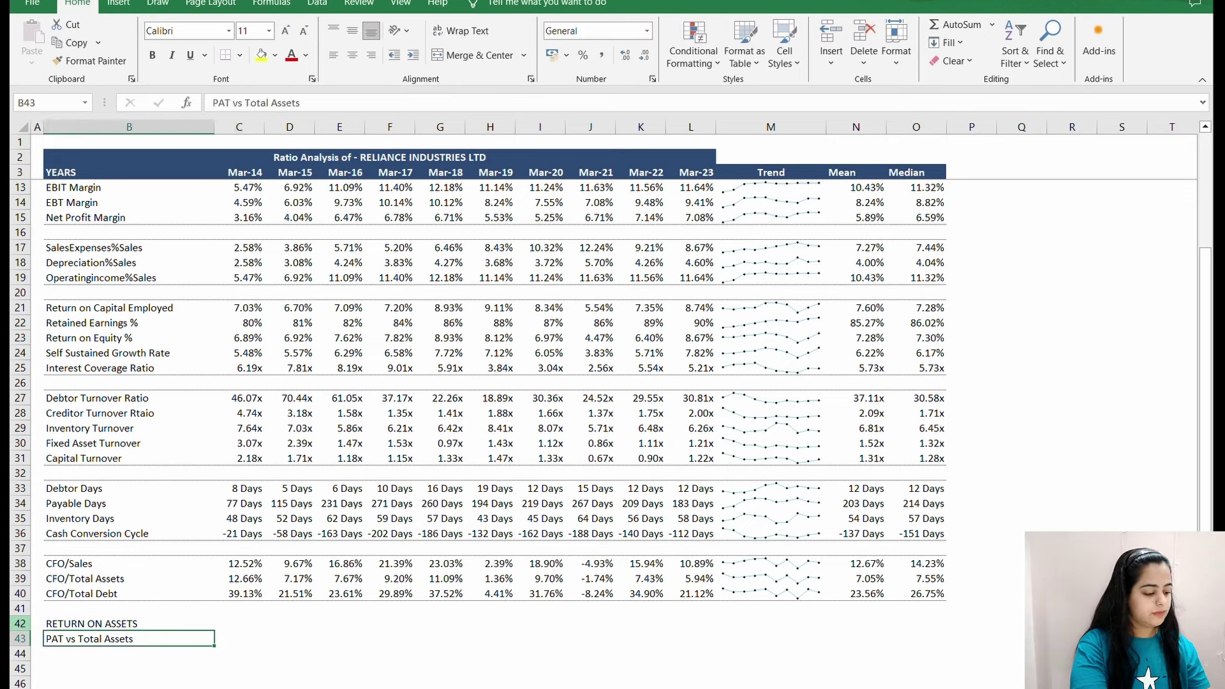
click(240, 638)
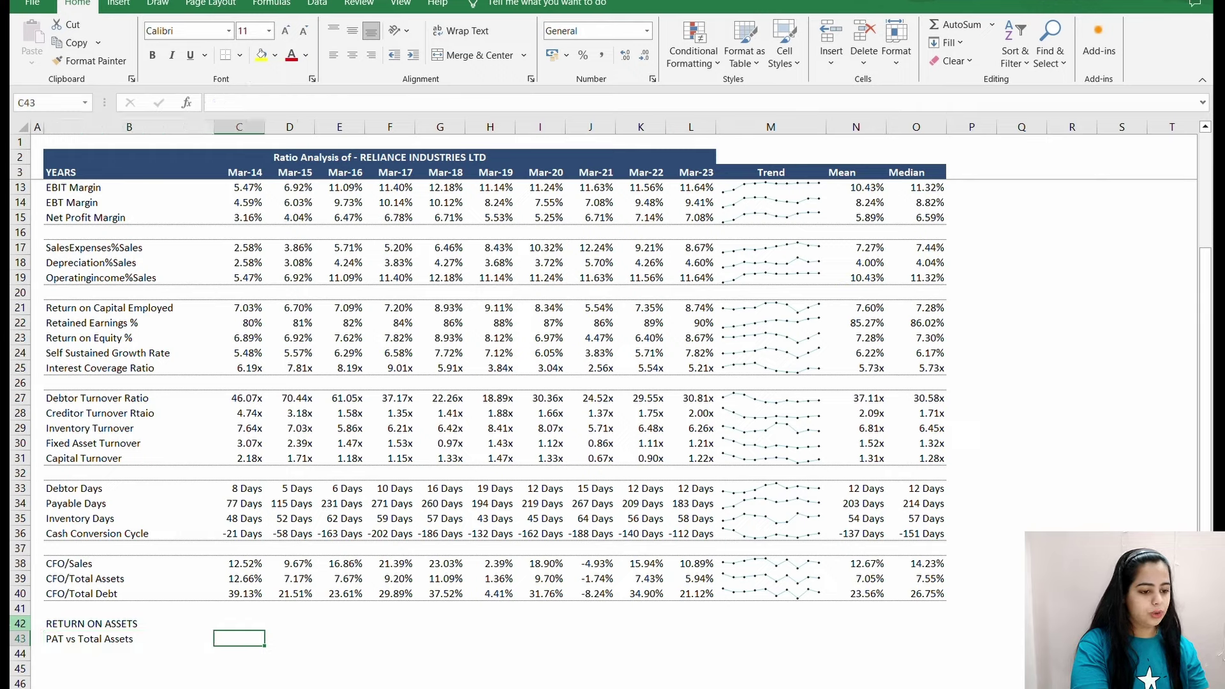
text(=ife)
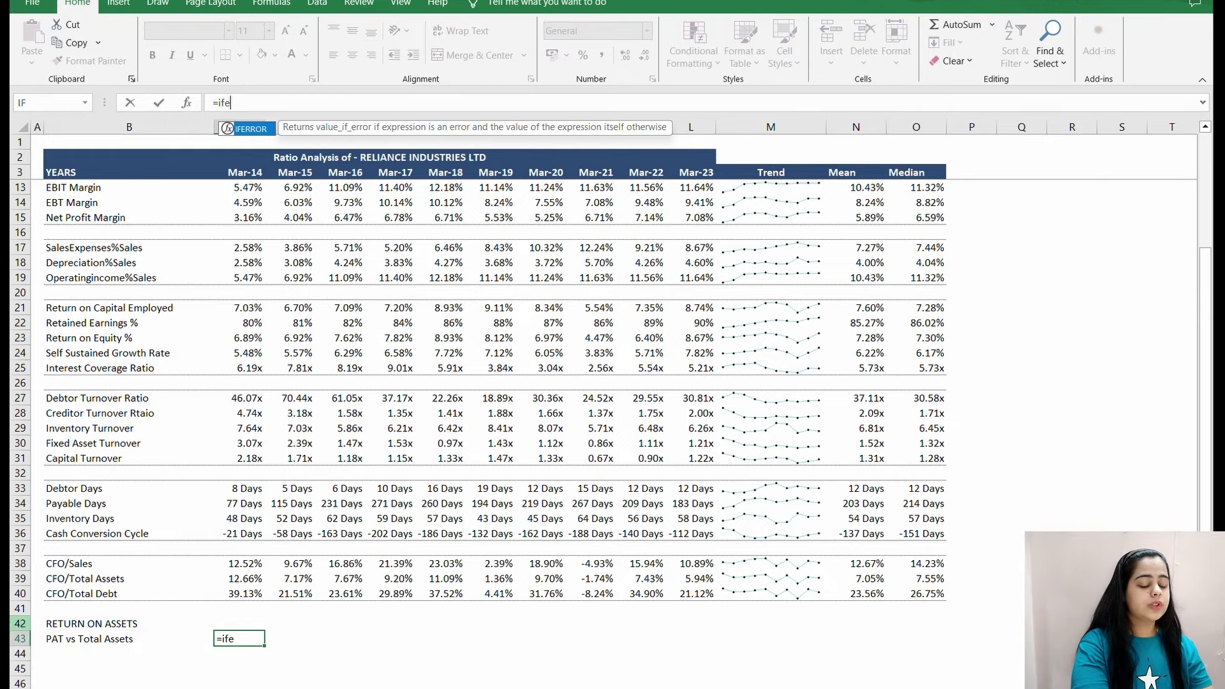
text(rror()
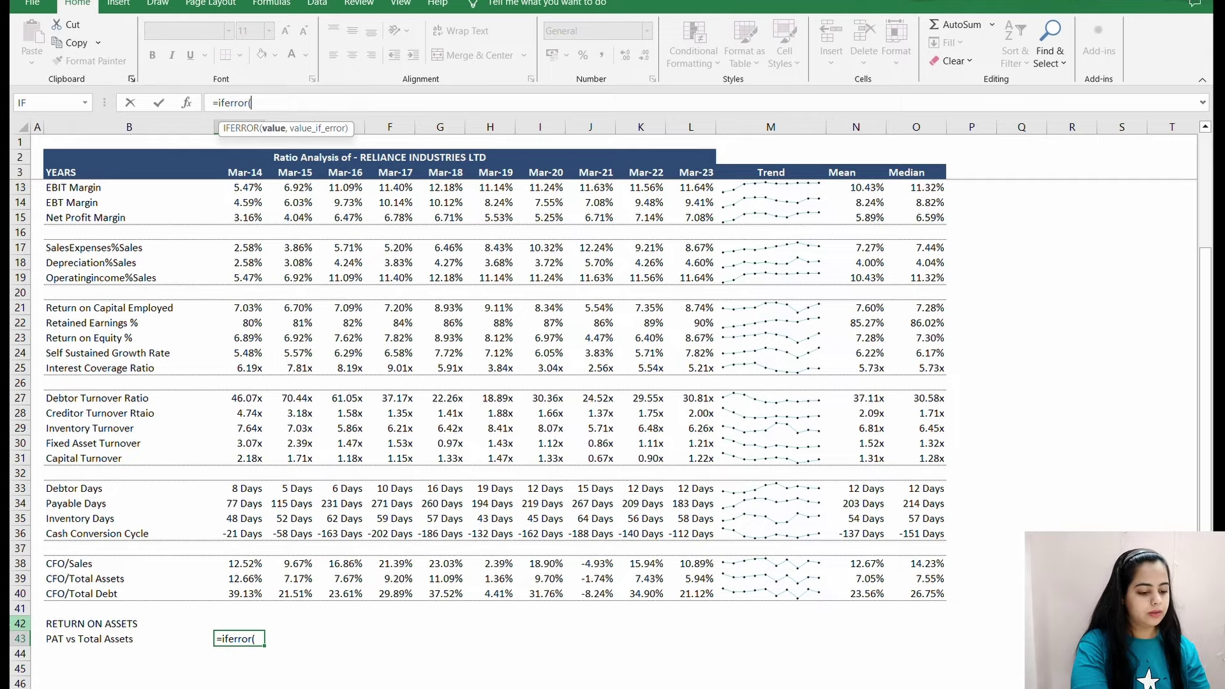
key(ctrl+Page_Up)
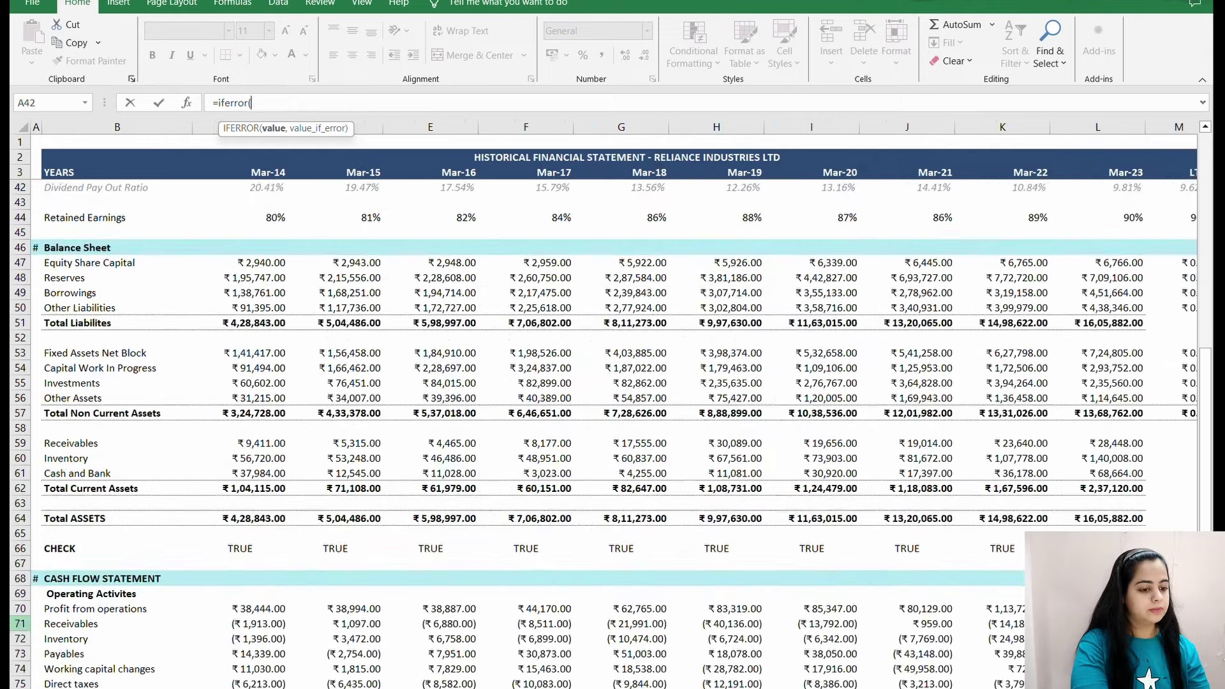
key(Up)
key(Up)
key(Up)
key(Up)
key(Up)
key(Up)
key(Up)
key(Up)
key(Up)
key(Up)
key(Up)
key(Up)
key(Up)
key(Up)
key(Up)
key(Up)
key(Up)
key(Up)
key(Up)
key(Up)
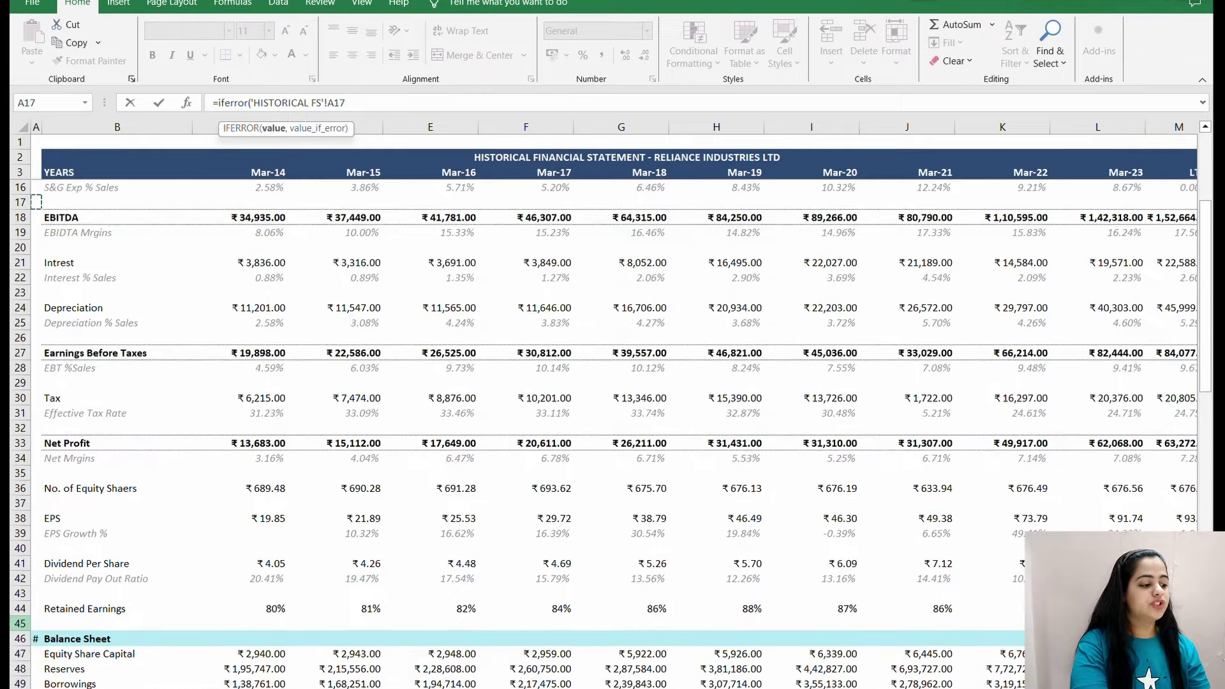
key(Down)
key(Down)
key(Down)
key(Down)
key(Down)
key(Down)
key(Down)
key(Down)
key(Right)
key(Down)
key(Down)
key(Down)
key(Down)
key(Down)
key(Down)
key(Down)
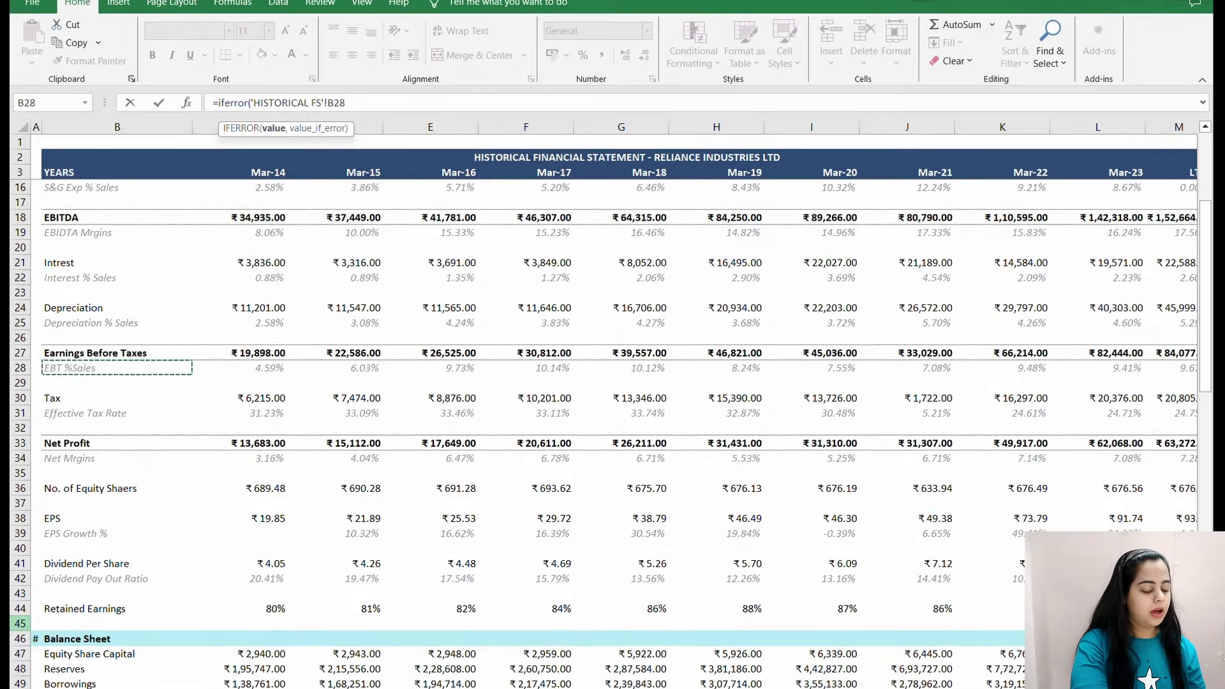
key(Down)
key(Down)
key(Right)
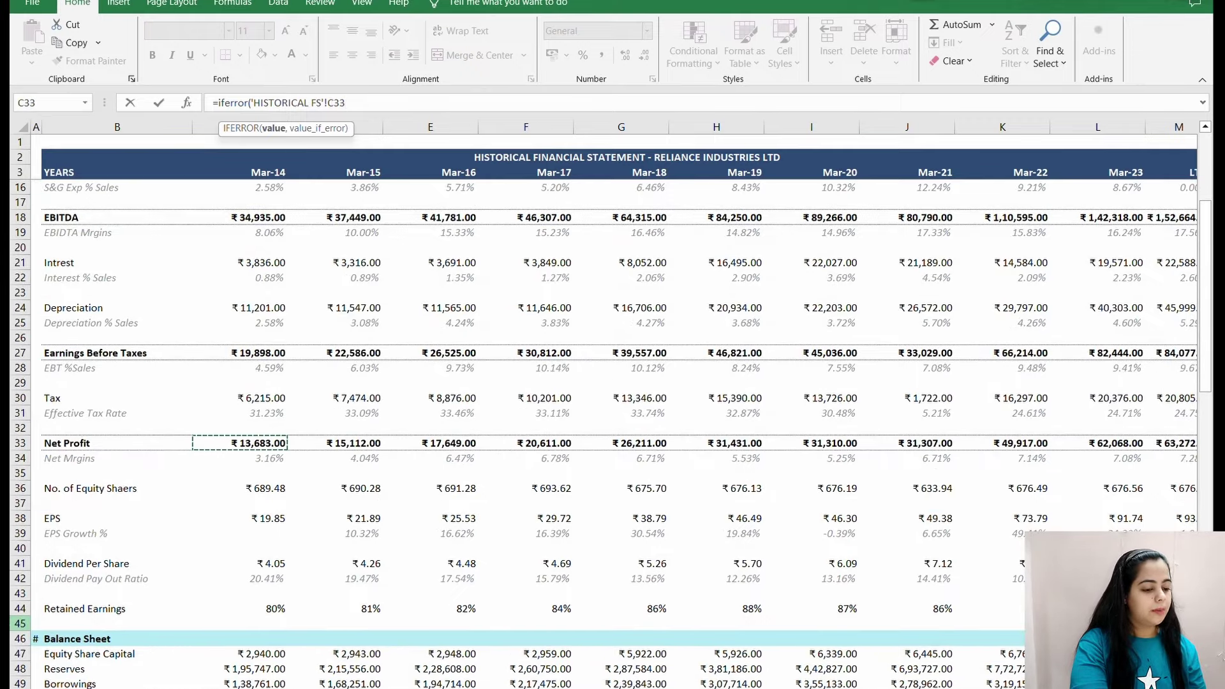
- Divide the net profit by Mar-14 Total Assets (HISTORICAL FS C64), use 0 as the error value, and complete the C43 formula
text(/)
key(Down)
key(Down)
key(Down)
key(Down)
key(Down)
key(Down)
key(Down)
key(Down)
key(Down)
key(Down)
key(Down)
key(Down)
key(Down)
key(Down)
key(Down)
key(Down)
key(Down)
key(Down)
key(Down)
key(Down)
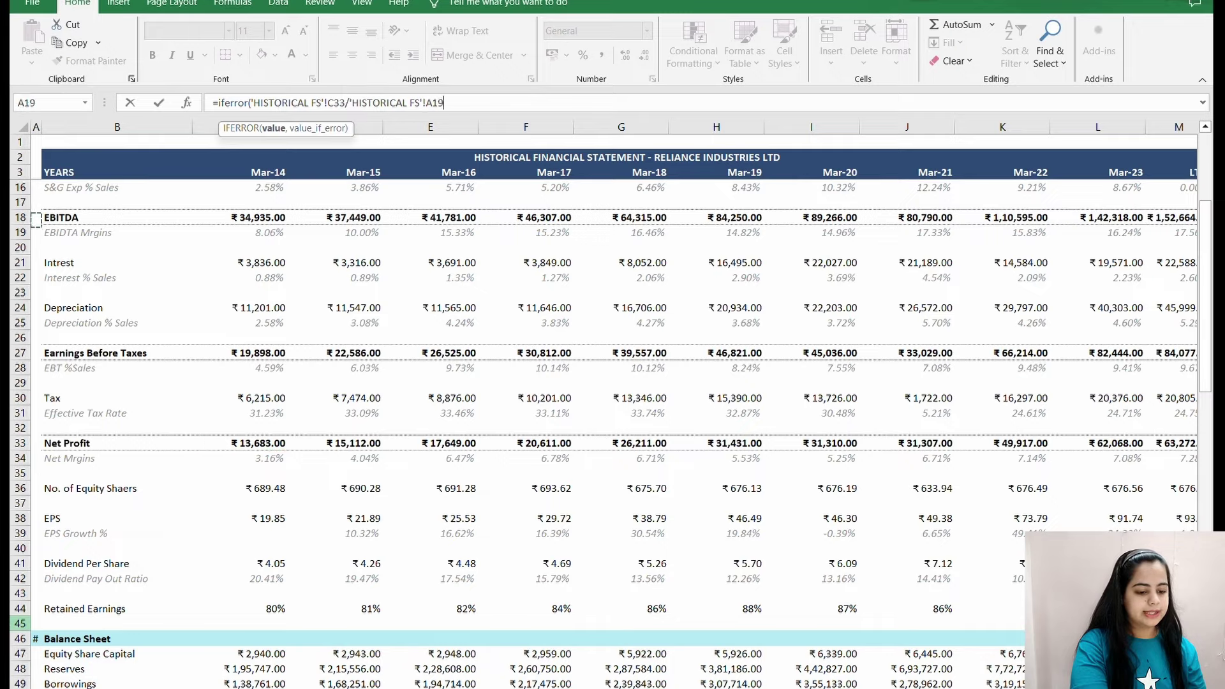
key(Down)
key(Down)
key(Down)
key(Down)
key(Down)
key(Down)
key(Down)
key(Down)
key(Down)
key(Down)
key(Down)
key(Down)
key(Down)
key(Down)
key(Down)
key(Down)
key(Down)
key(Down)
key(Down)
key(Down)
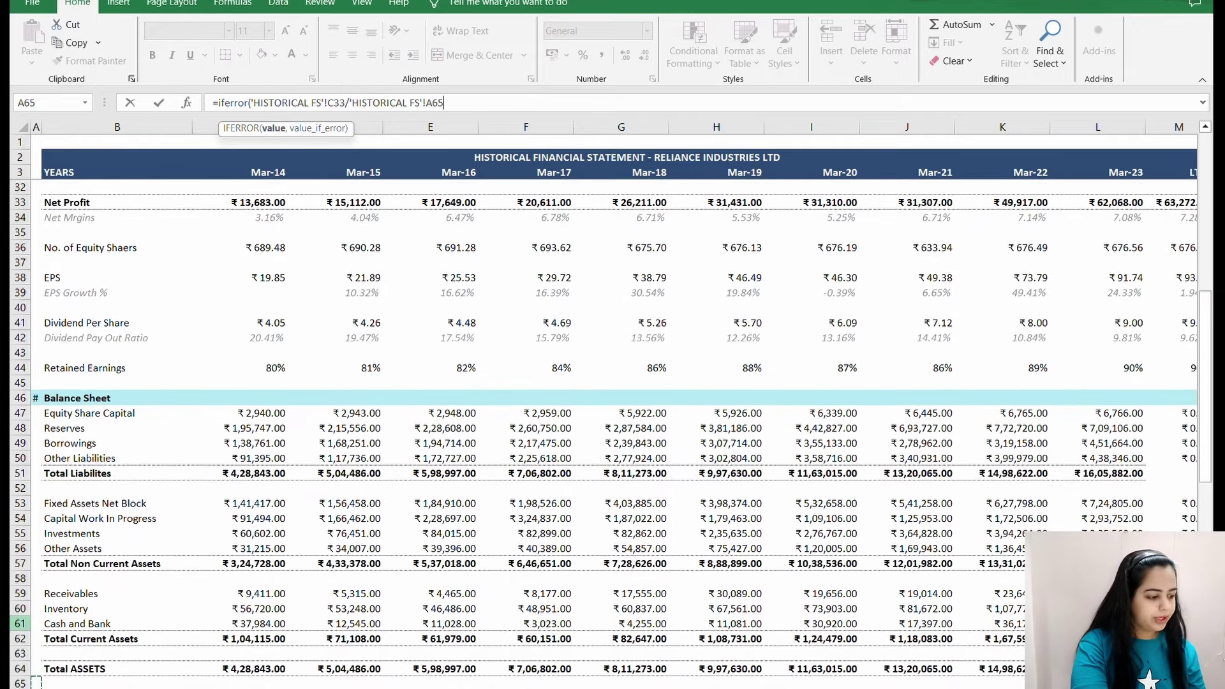
key(Up)
key(Up)
key(Up)
key(Right)
key(Down)
key(Down)
key(Down)
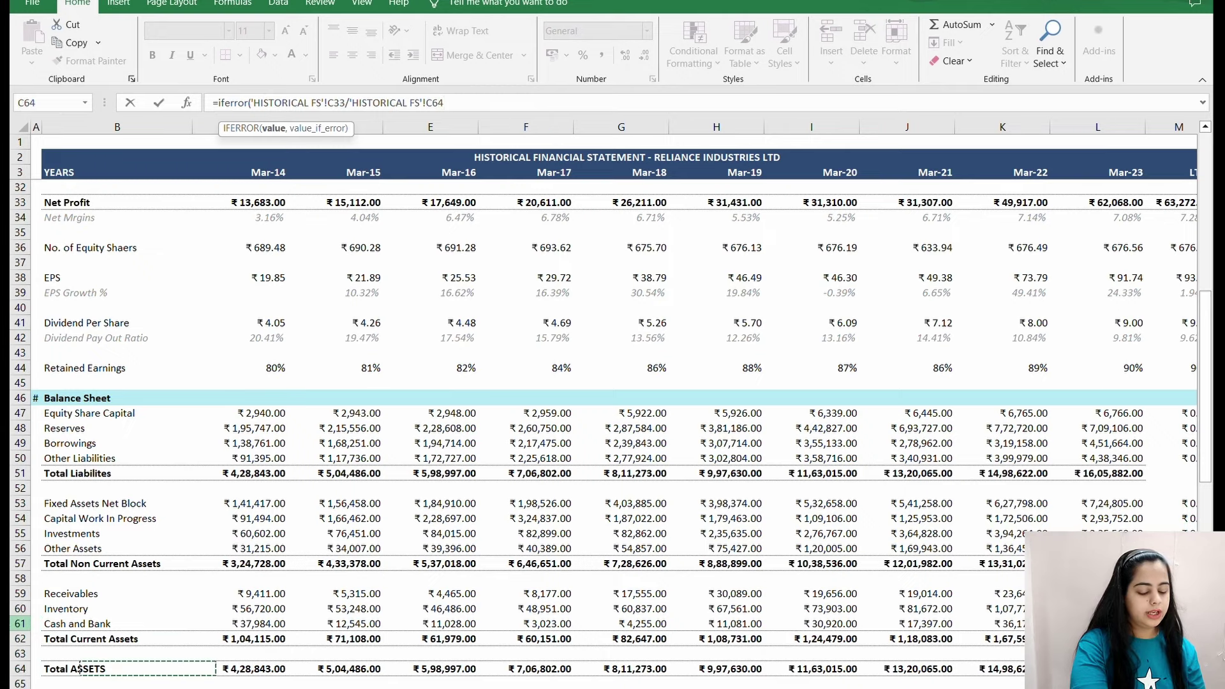
key(Right)
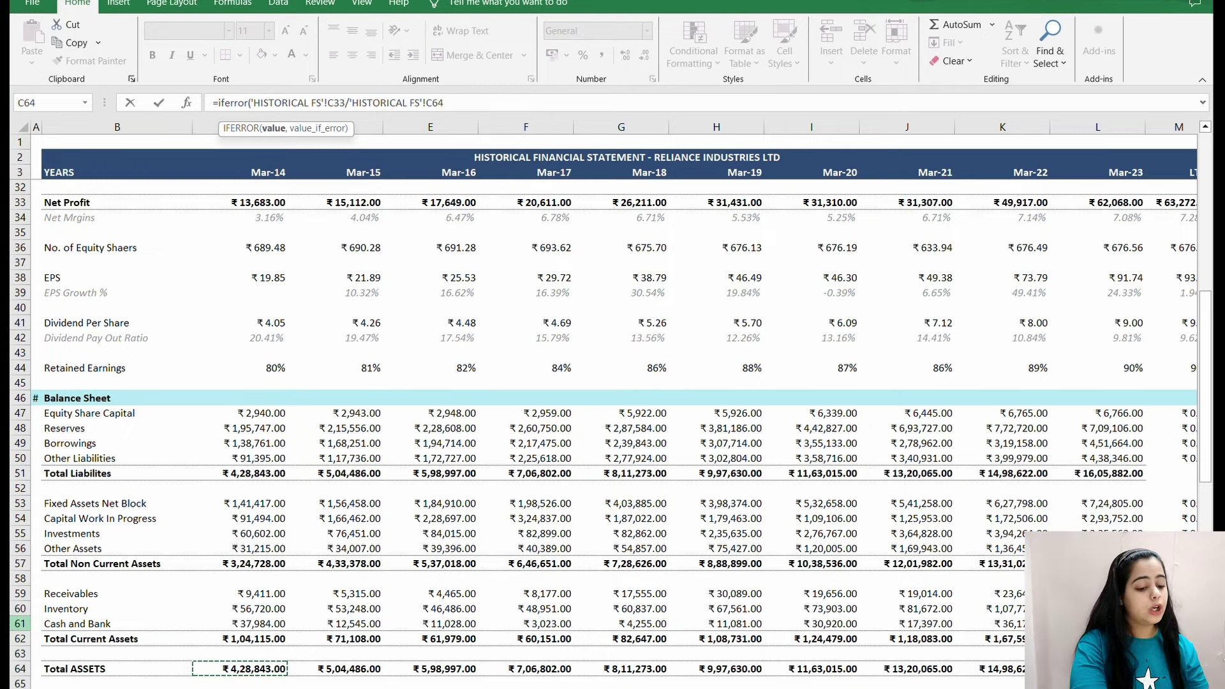
text(,)
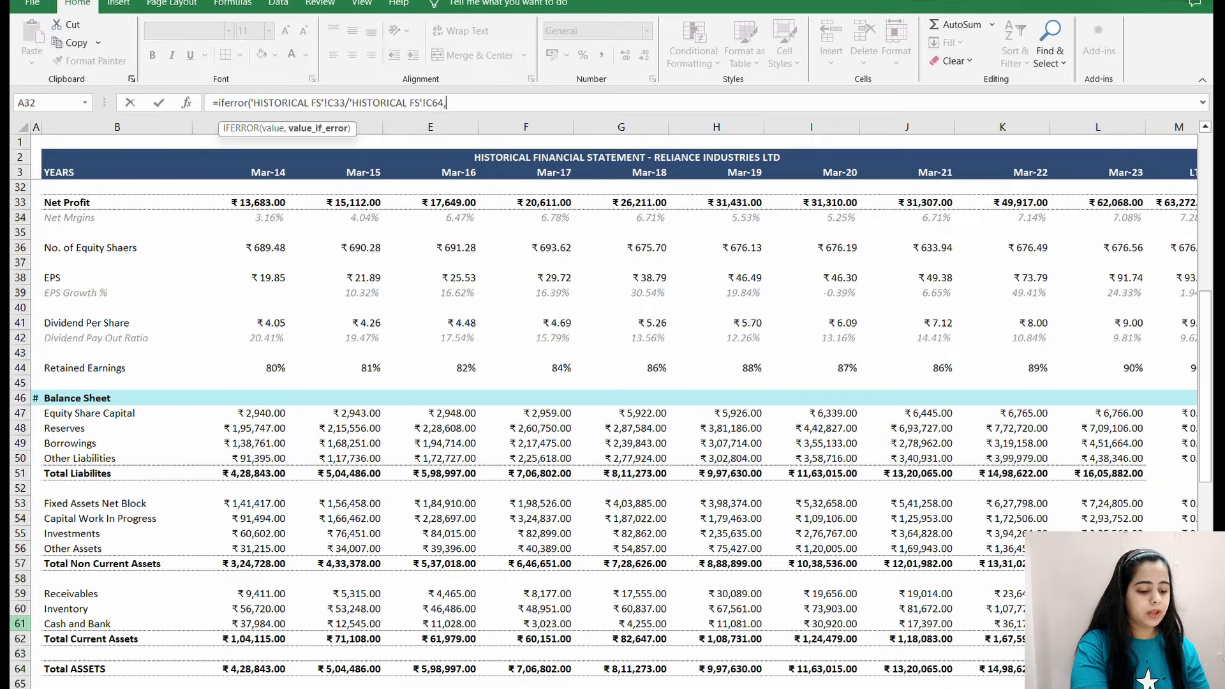
text(0))
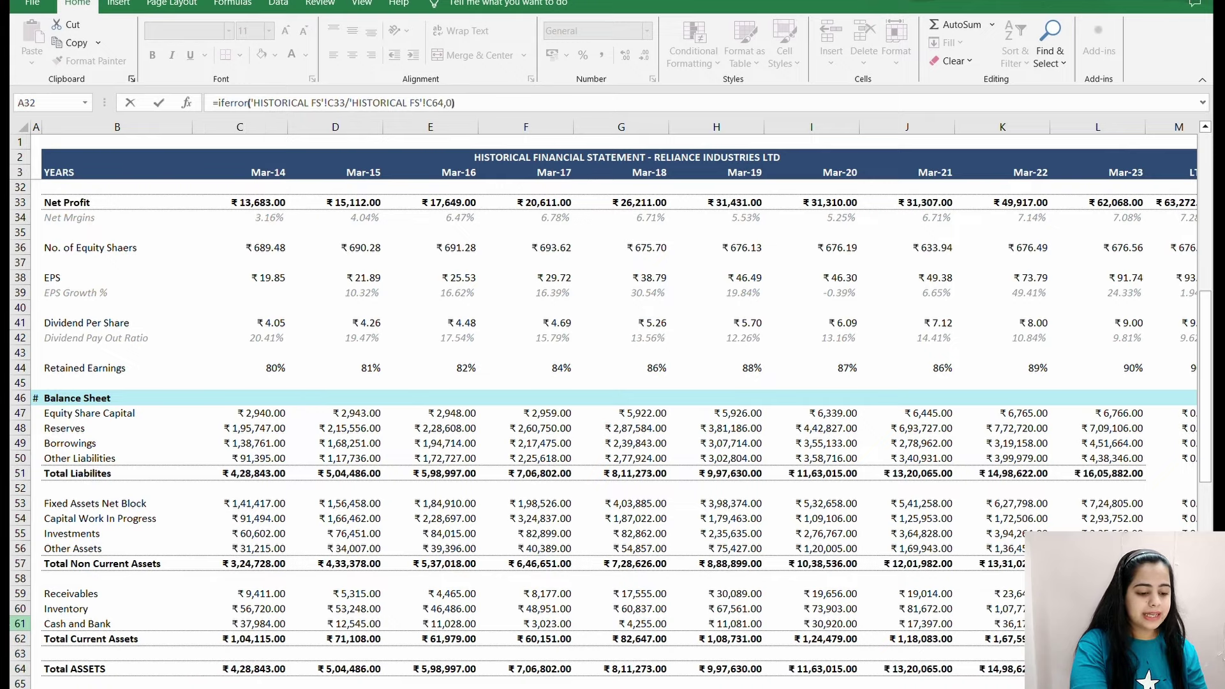
key(Return)
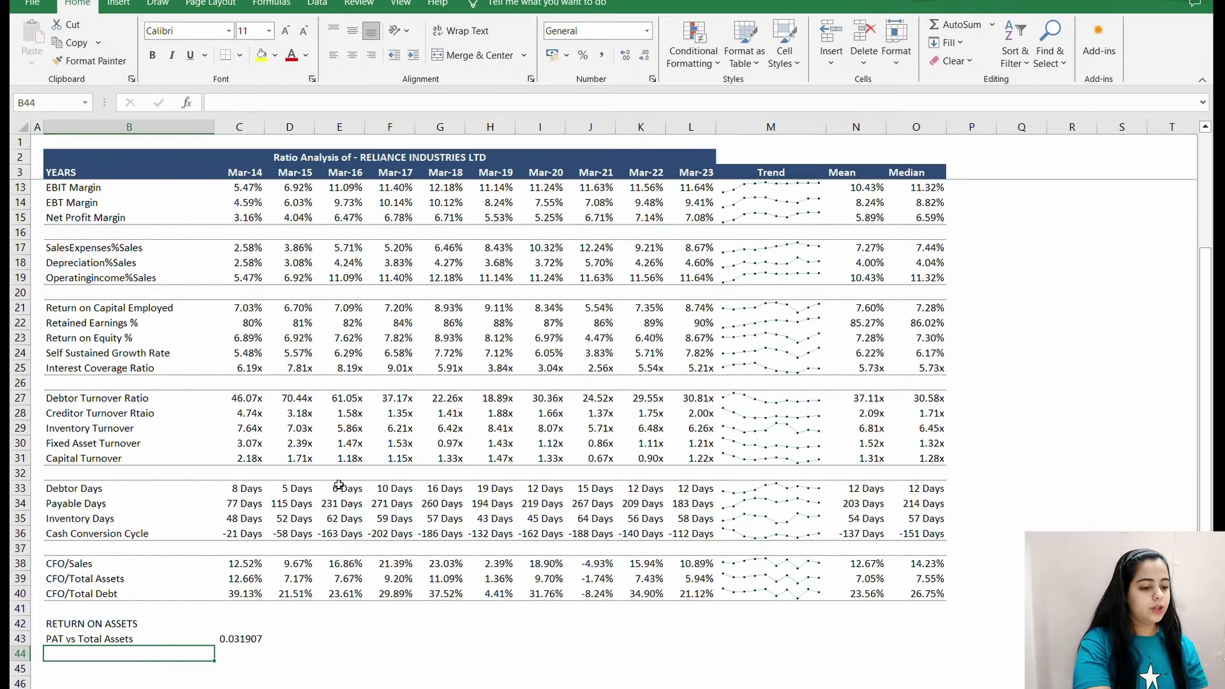
- Label B44 "EBIT vs Total Assets"
text(EBIT vs T)
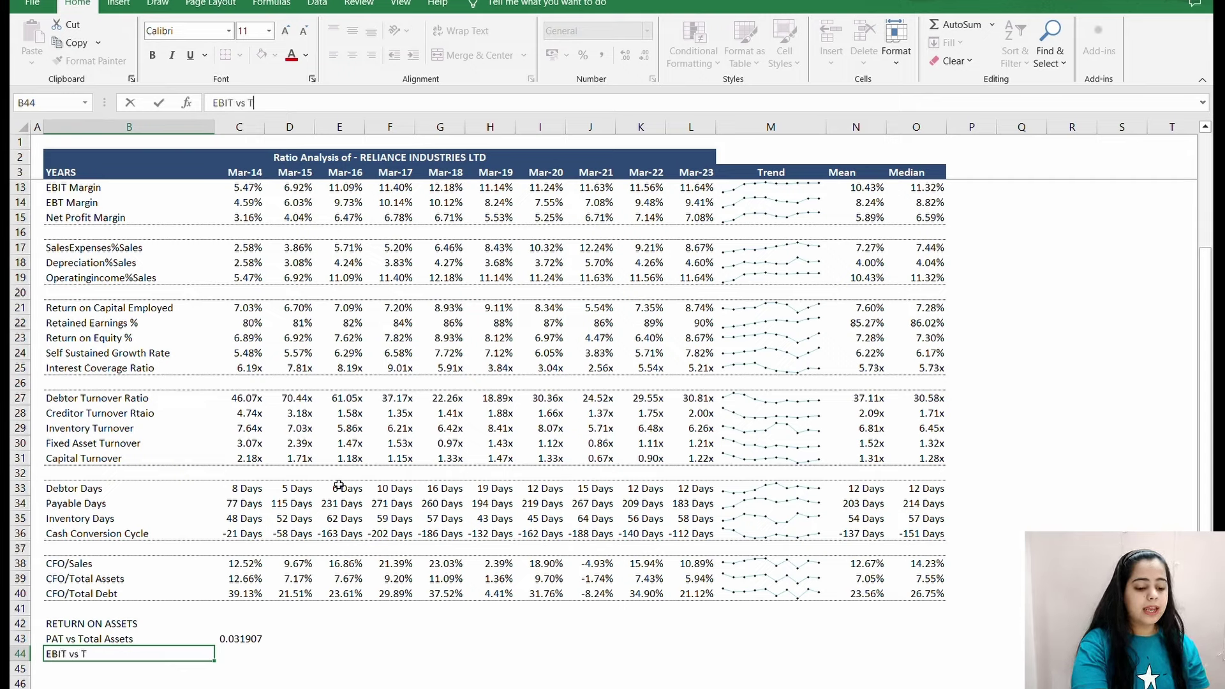
text(otal )
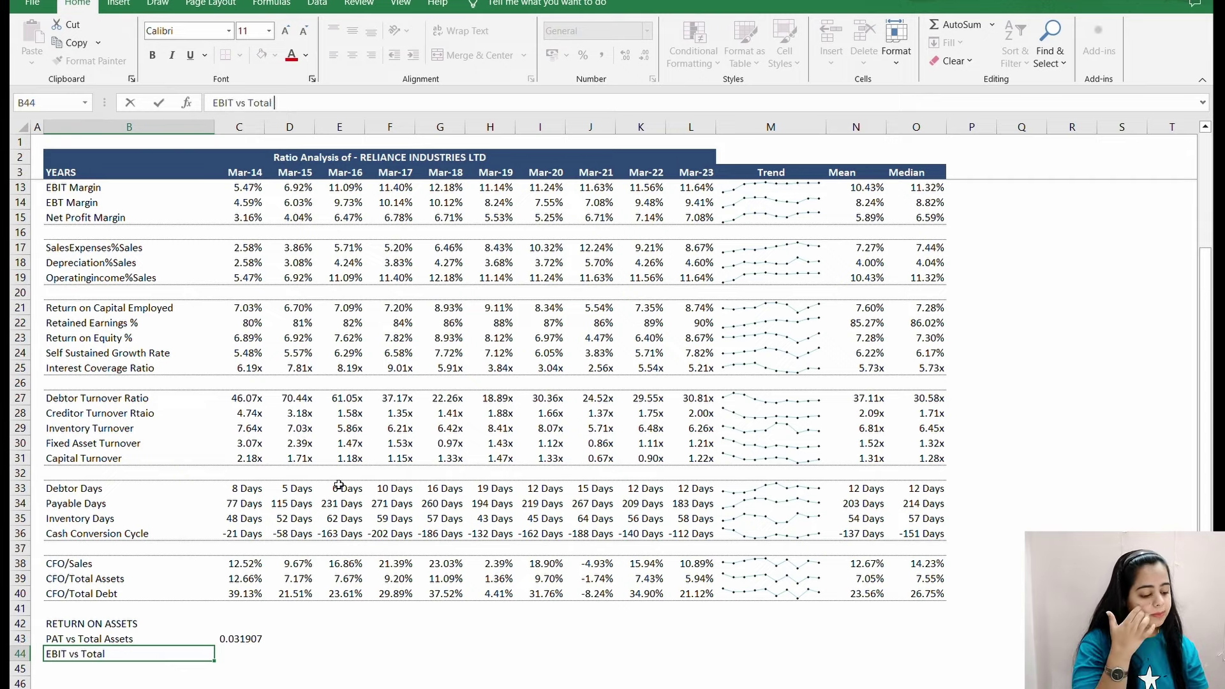
text(Assets)
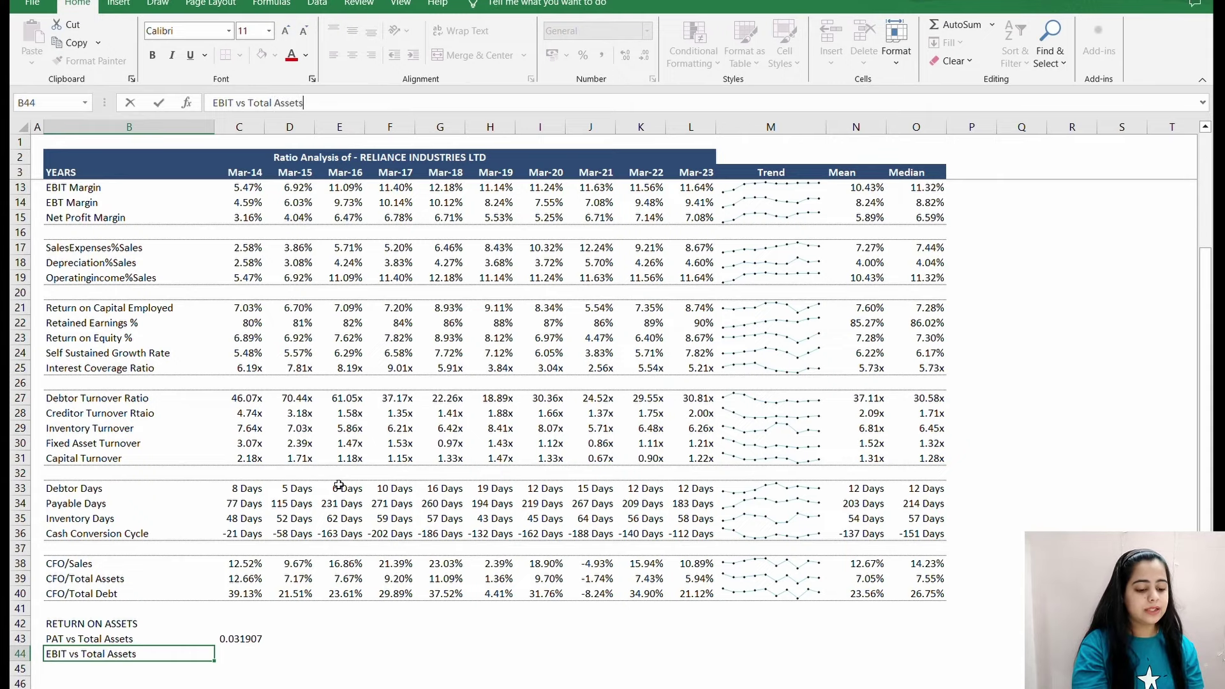
key(Tab)
- Start an IFERROR formula in C44 that references Mar-14 EBITDA in C18 of the HISTORICAL FS sheet
text(=)
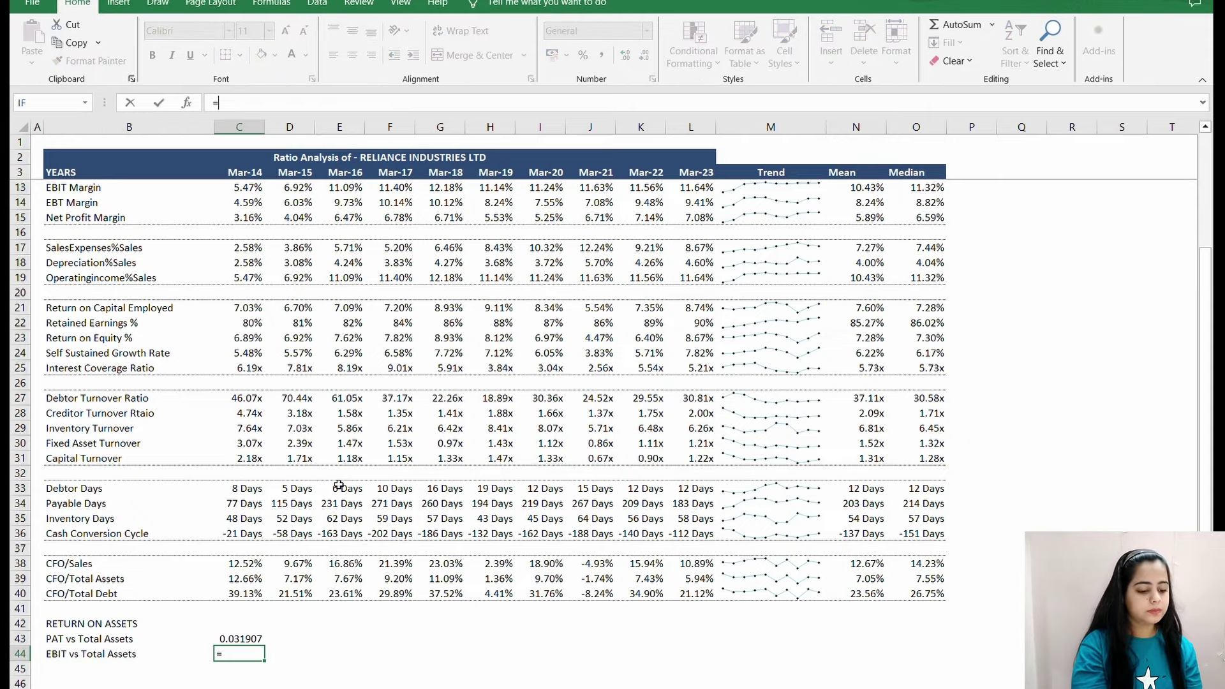
text(o)
key(BackSpace)
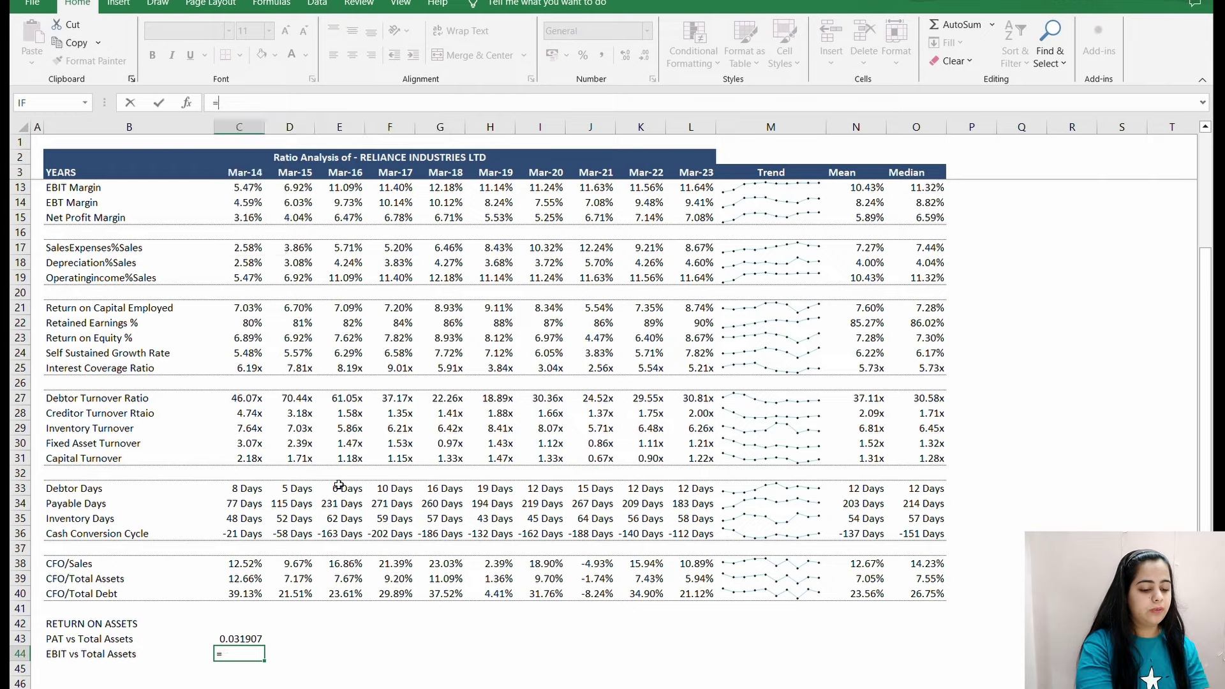
text(iferro)
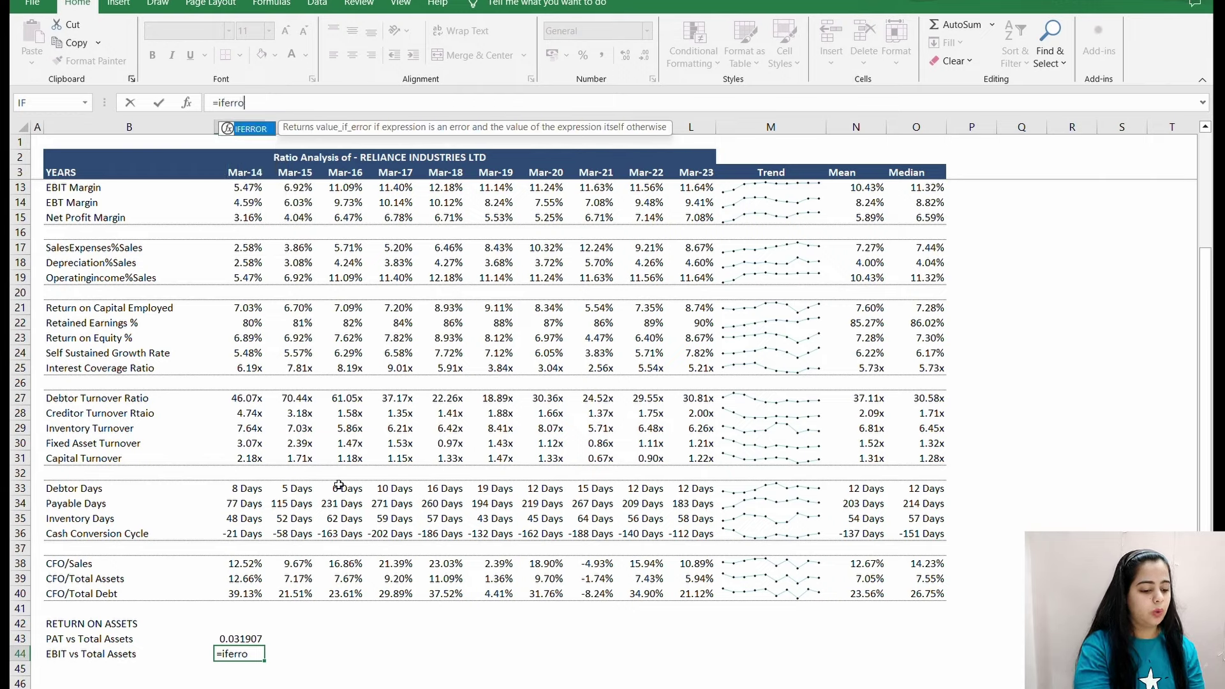
text(r()
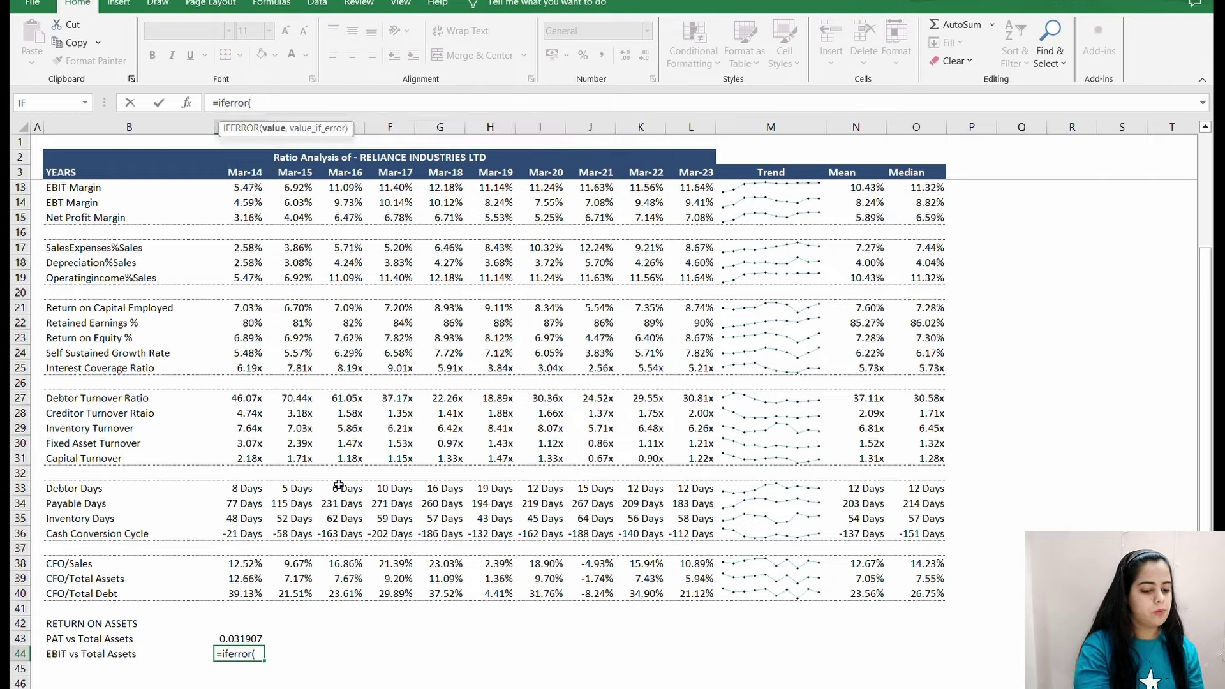
key(ctrl+Page_Up)
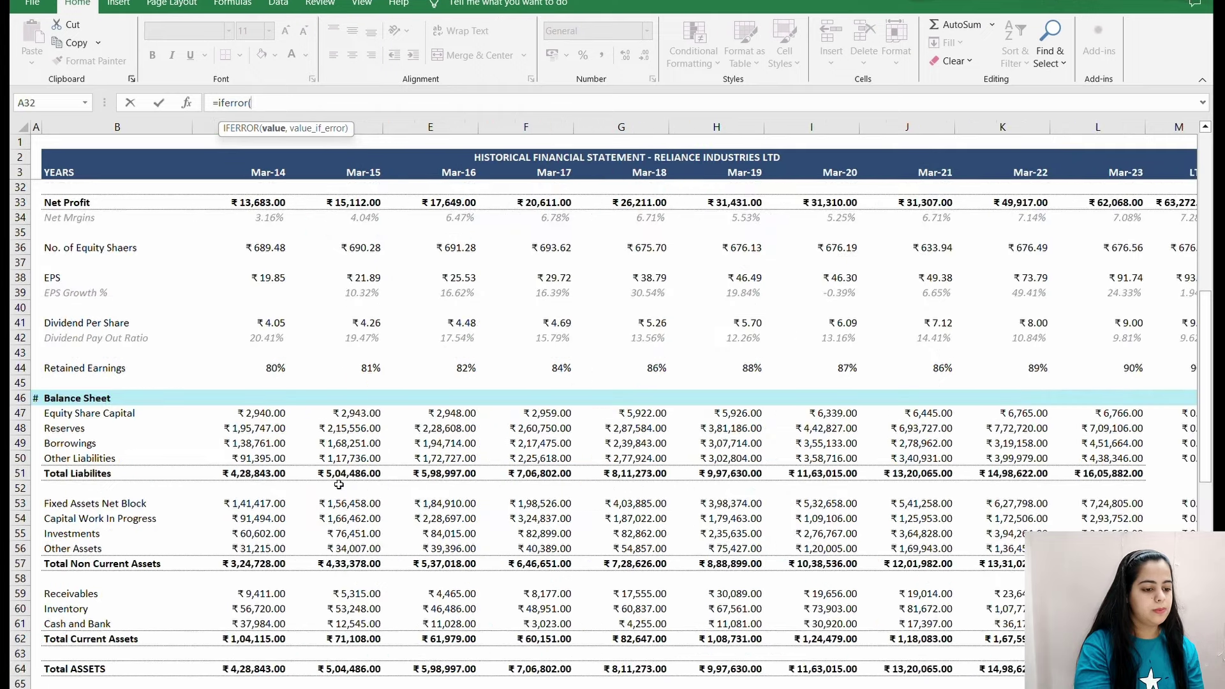
key(Up)
key(Up)
key(Up)
key(Up)
key(Up)
key(Up)
key(Up)
key(Up)
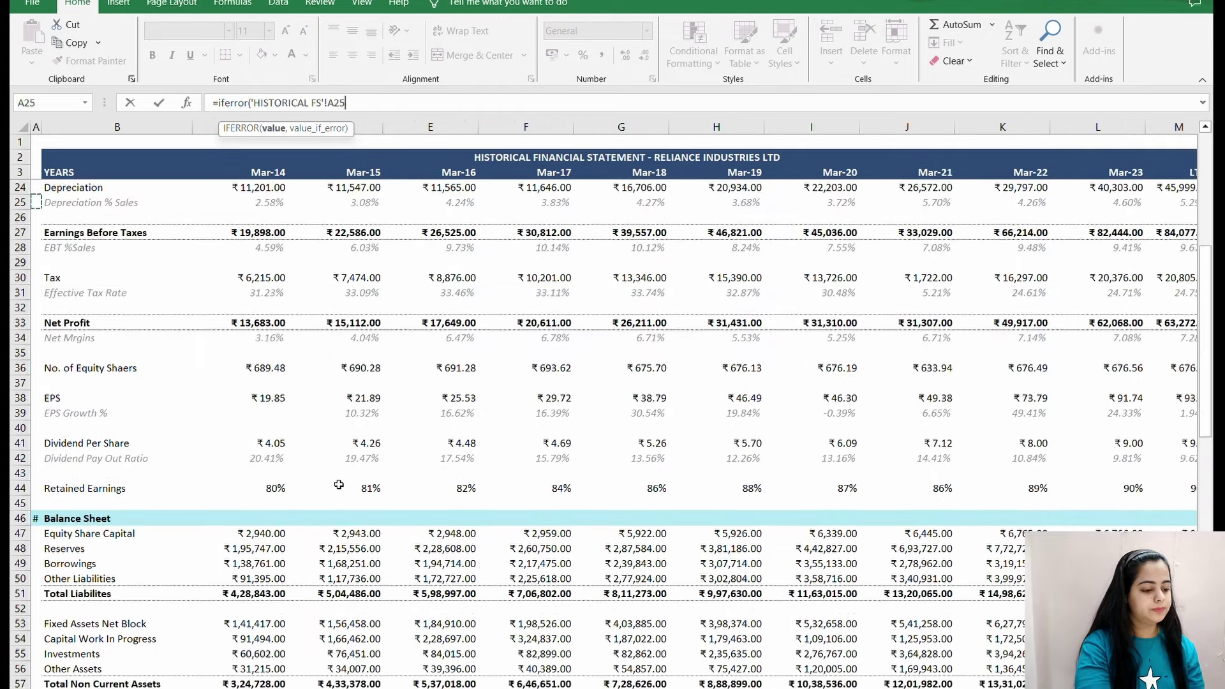
key(Up)
key(Up)
key(Up)
key(Up)
key(Up)
key(Up)
key(Up)
key(Right)
key(Down)
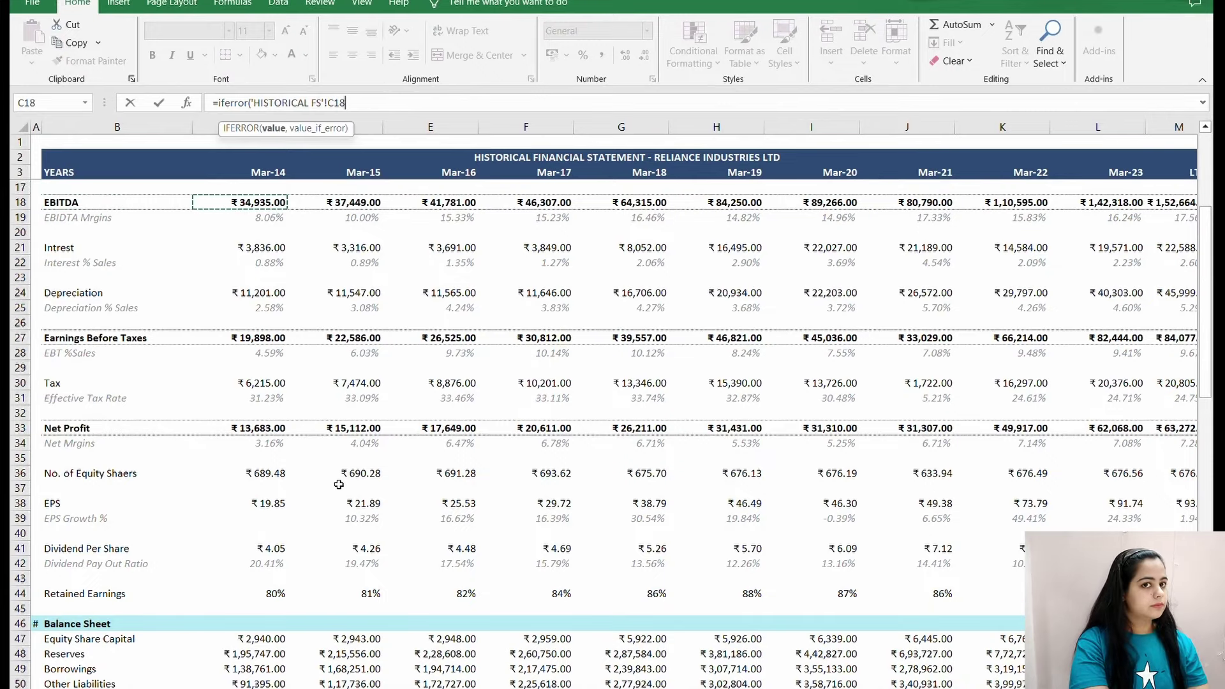
key(Right)
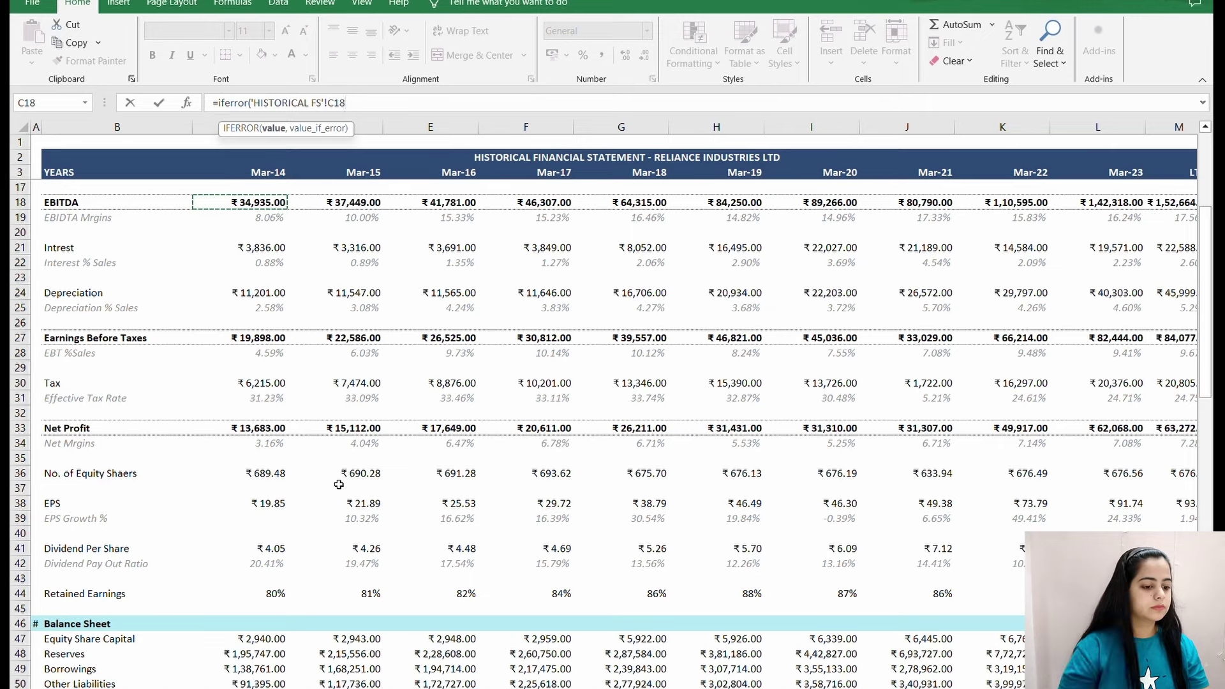
key(Left)
key(Left)
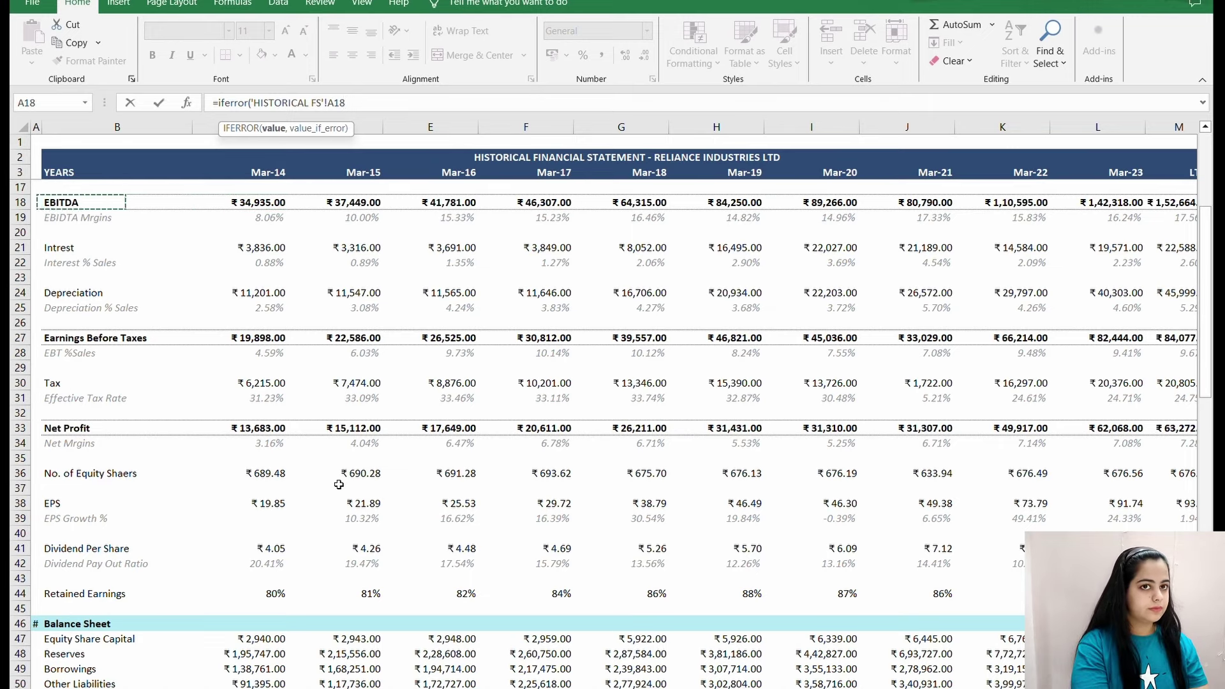
key(Right)
key(Right)
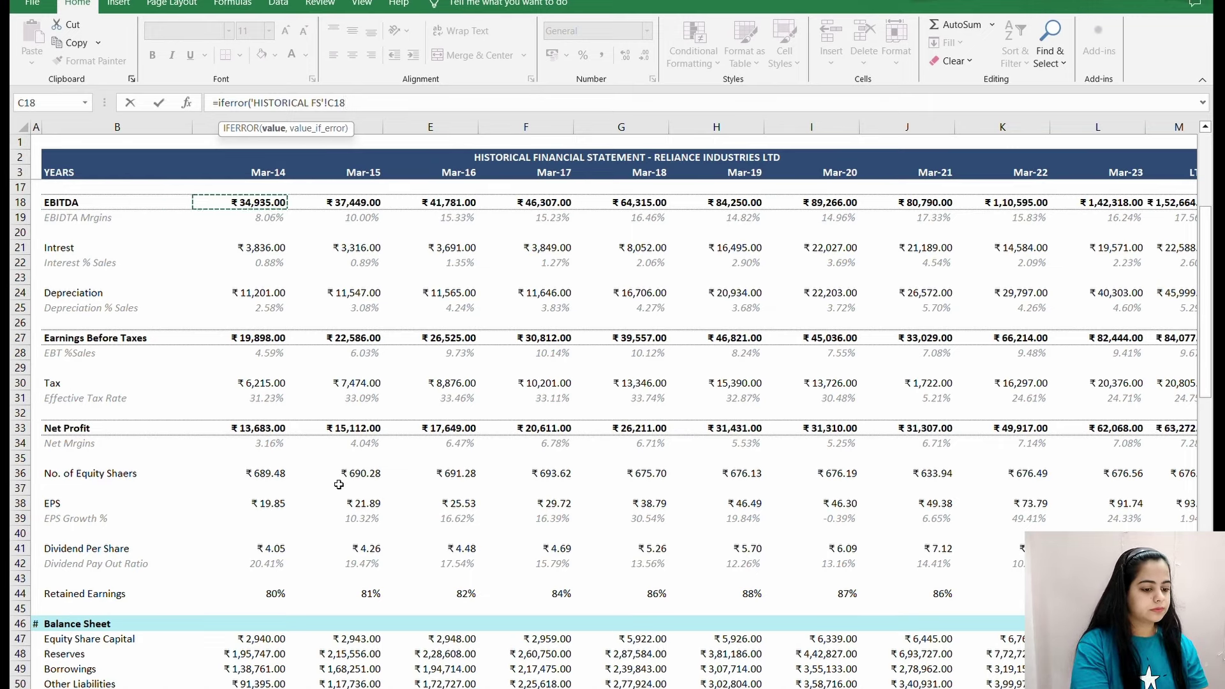
- Subtract Mar-14 Depreciation (HISTORICAL FS C24) from EBITDA in the C44 formula, close the bracket and try to enter it
text(-)
key(Down)
key(Down)
key(Down)
key(Down)
key(Down)
key(Down)
key(Down)
key(Right)
key(Right)
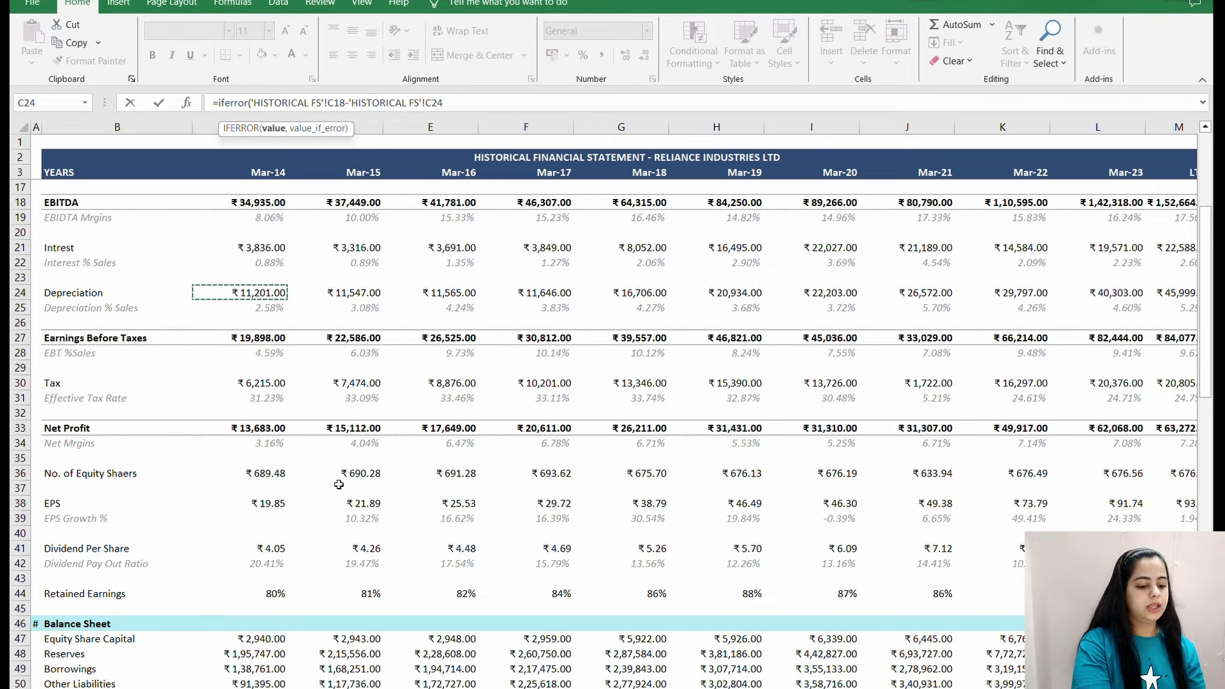
text())
key(Return)
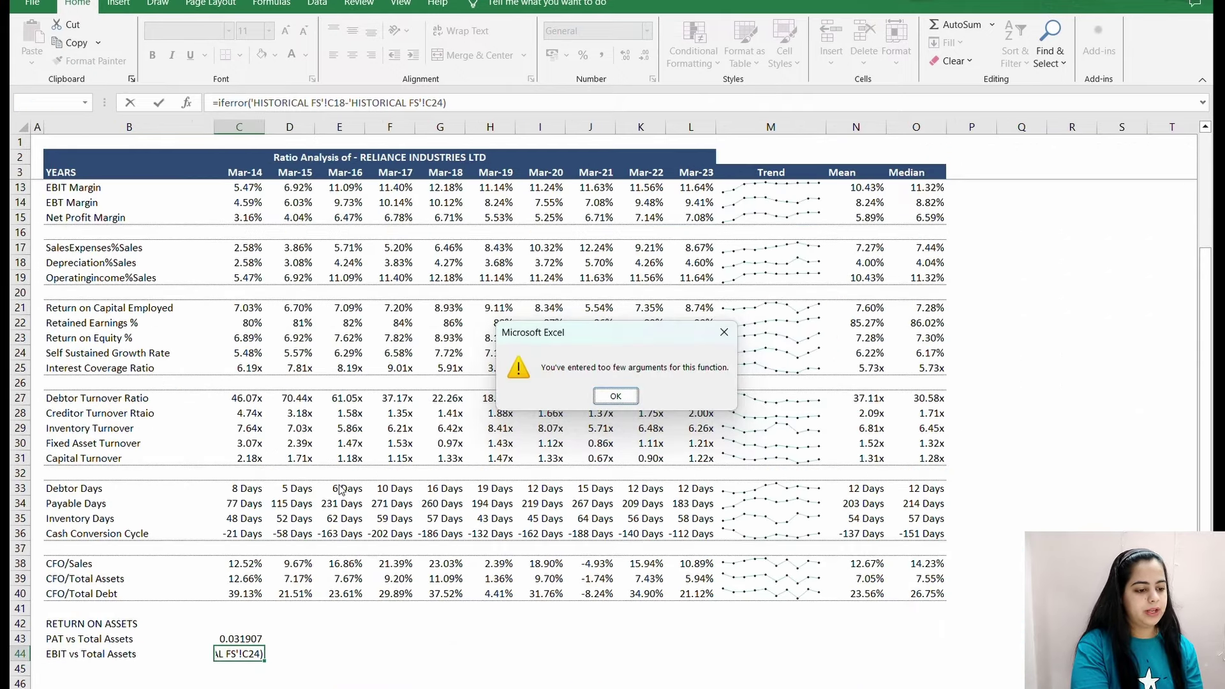
key(Return)
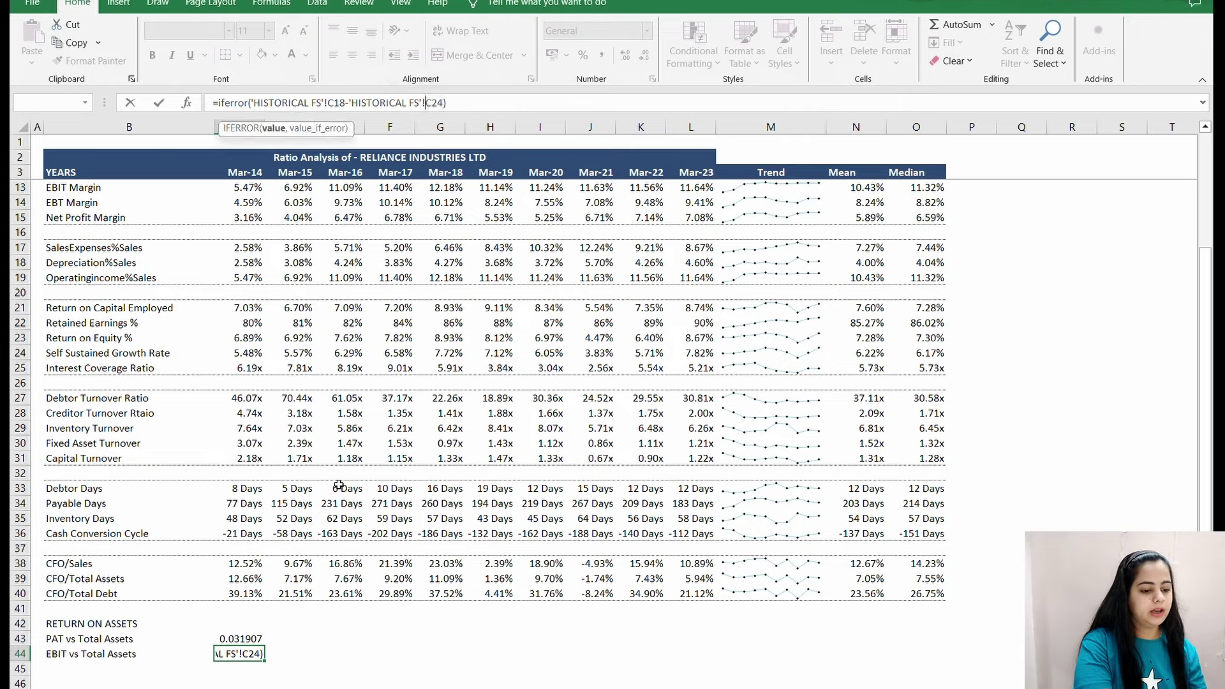
- Insert an opening bracket before the EBITDA reference in the C44 formula to group EBITDA minus Depreciation
key(Left)
key(Left)
key(Left)
key(Left)
key(Left)
key(Left)
key(Left)
key(Left)
key(Left)
key(Left)
key(Left)
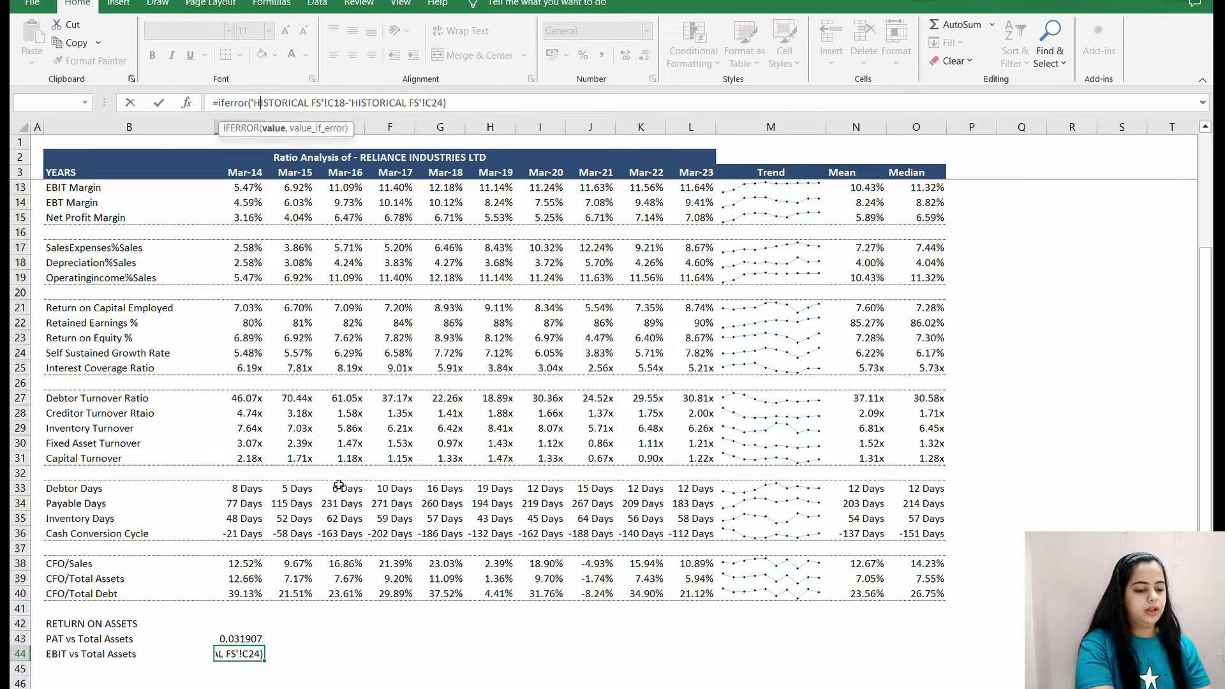
text(()
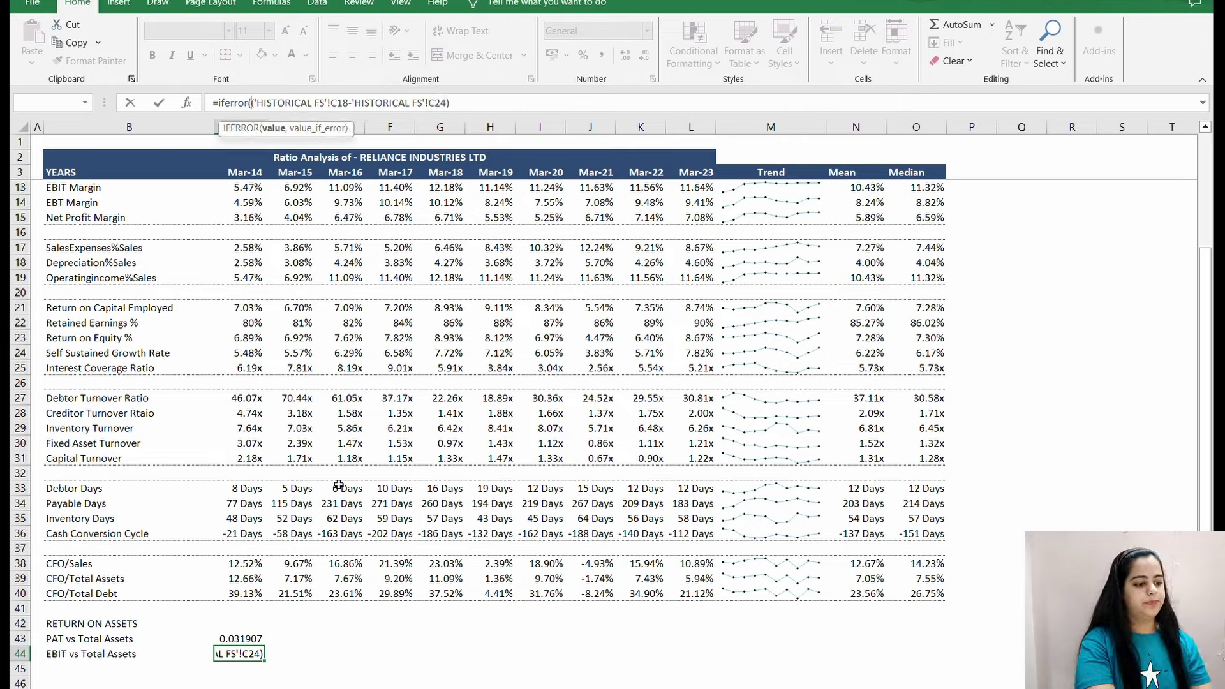
- Divide the bracketed EBIT by Mar-14 Total Assets (HISTORICAL FS C64), use 0 as the error value, and complete the C44 formula
key(Right)
key(Right)
key(Right)
key(Right)
key(Right)
key(Right)
key(Right)
key(Right)
key(Right)
key(Right)
key(Right)
key(Right)
key(Right)
key(Right)
key(Right)
key(Right)
key(Right)
key(Right)
key(Right)
key(Right)
key(Right)
key(Right)
key(Right)
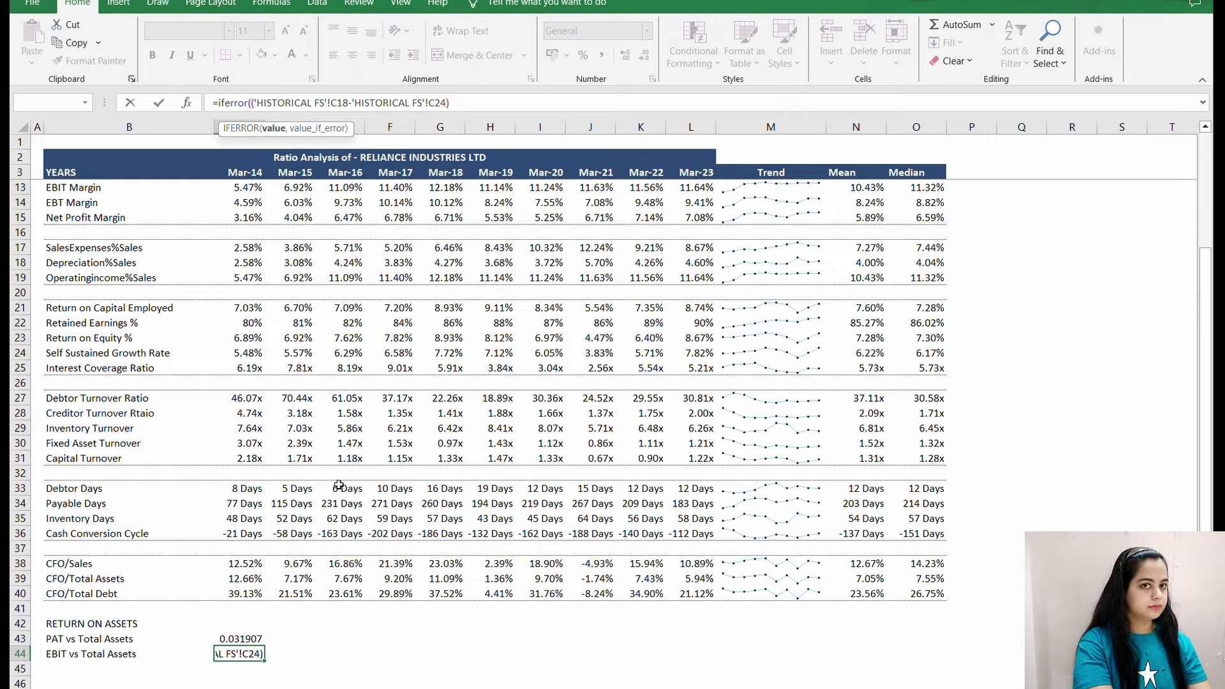
text(/)
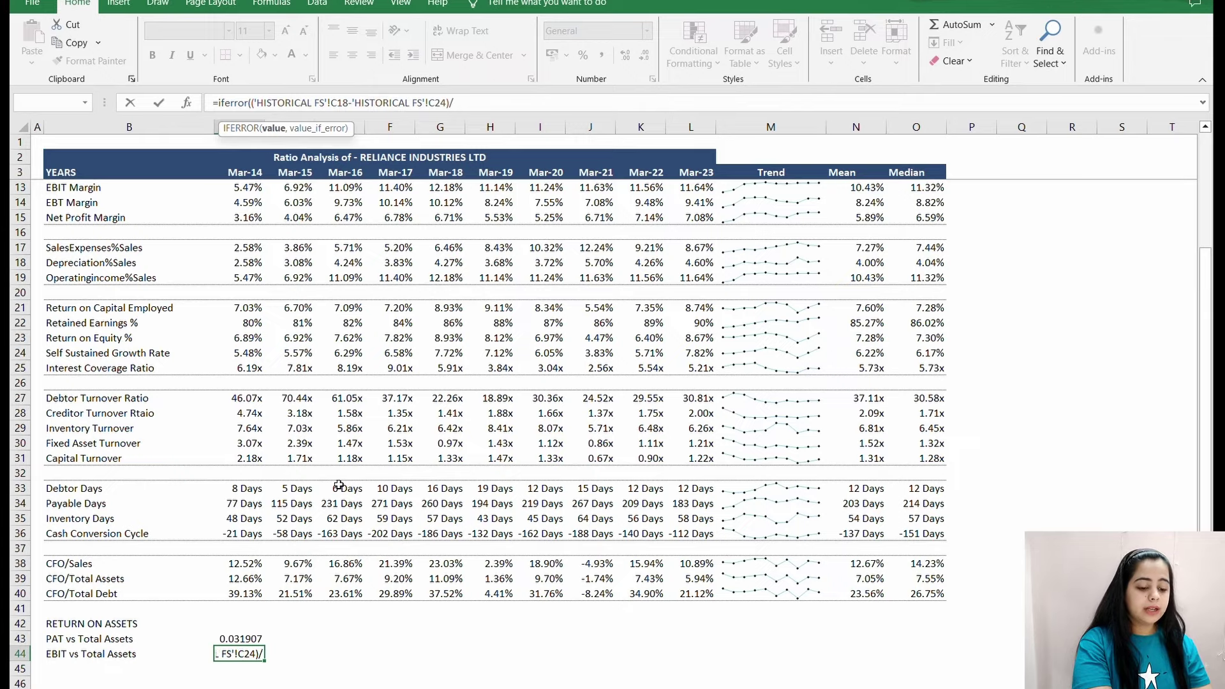
key(ctrl+Page_Up)
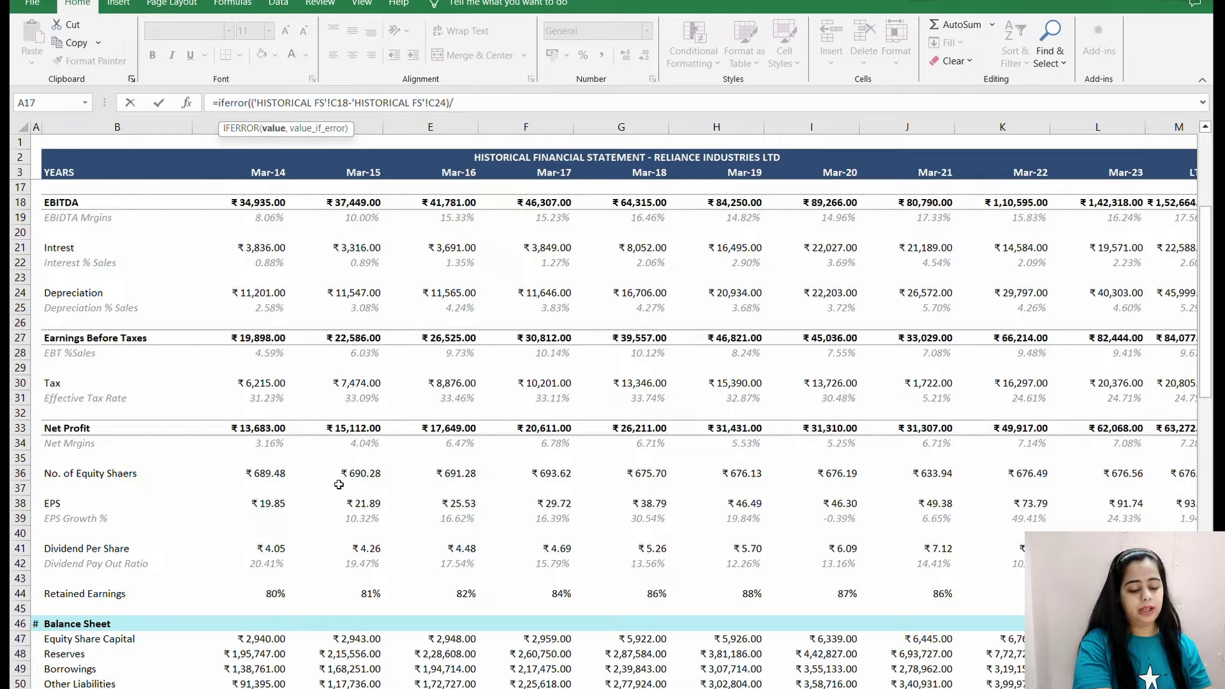
scroll(261, 483, down, 14)
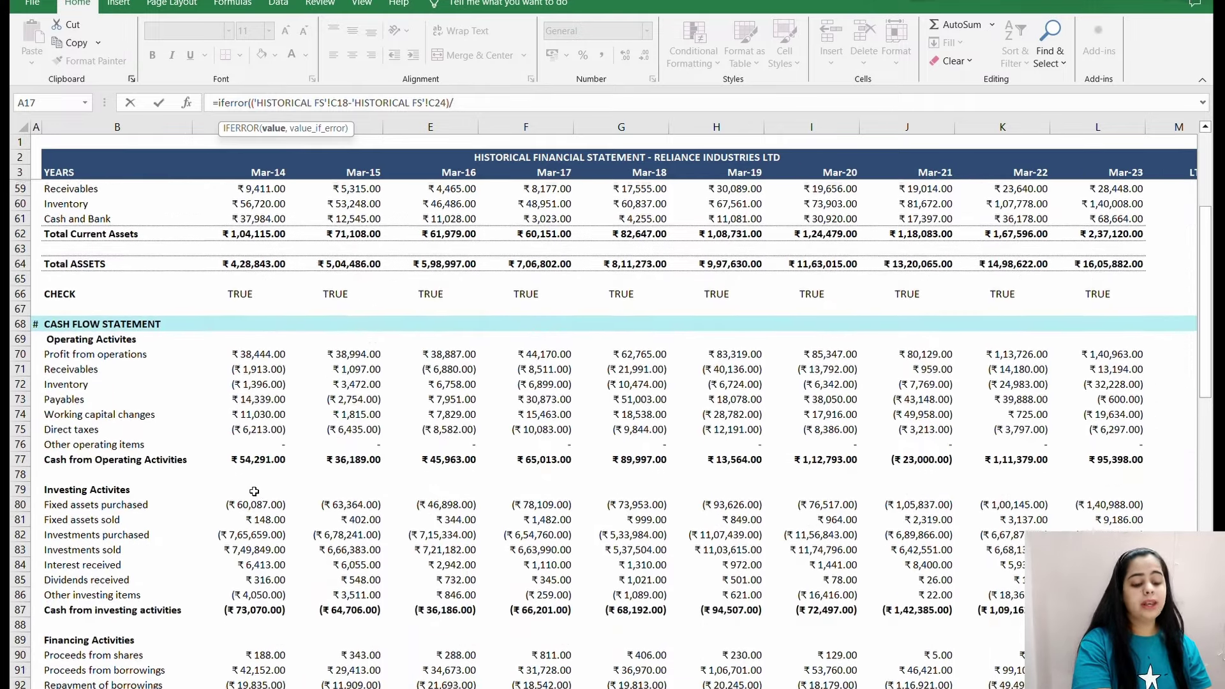
scroll(254, 492, up, 3)
scroll(254, 492, up, 1)
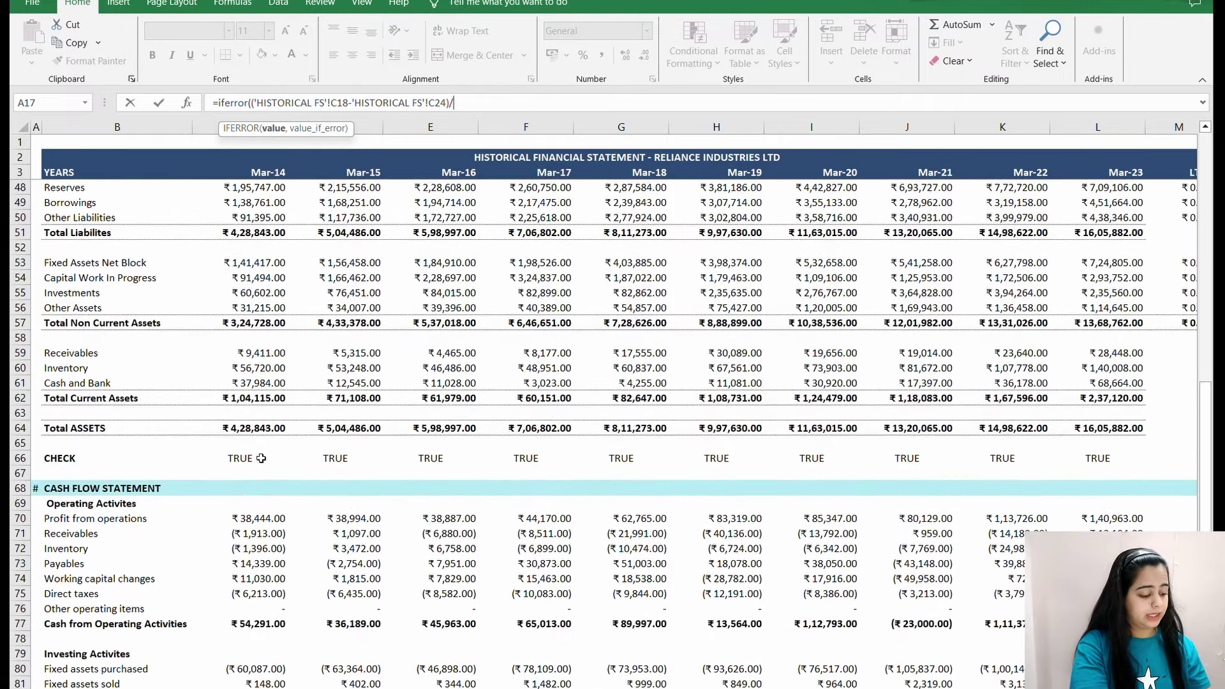
click(249, 428)
text(,0))
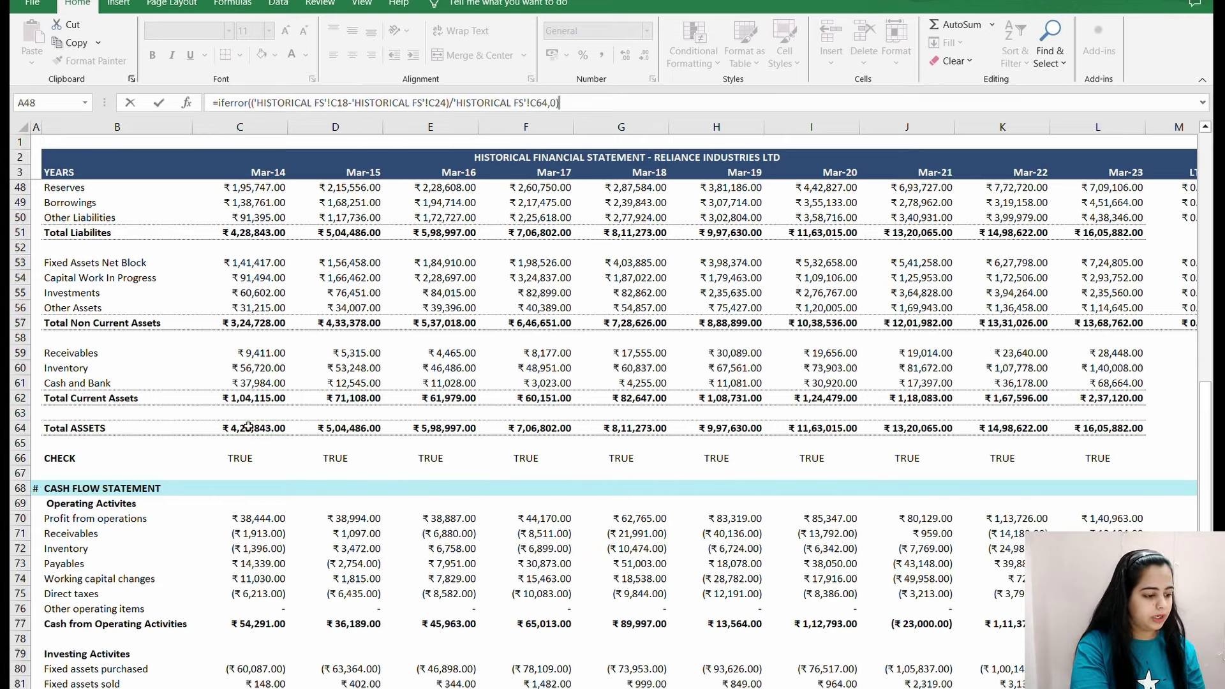
key(Return)
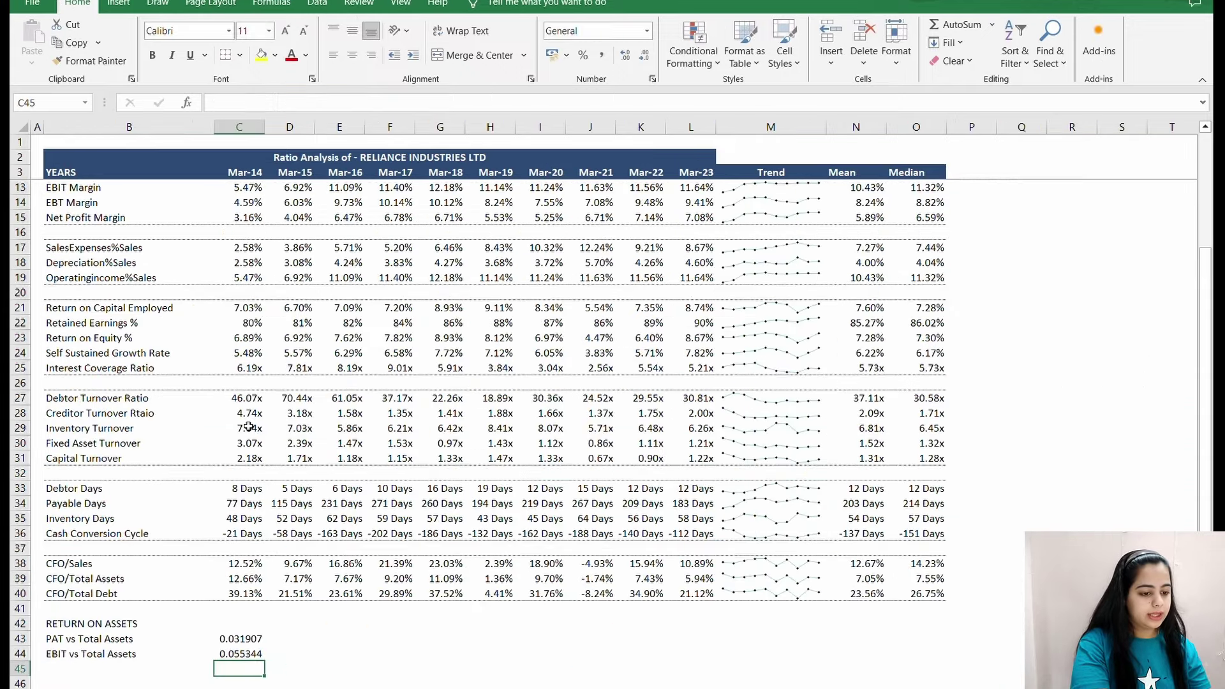
- Label B45 "PAT after Tax benefit vs Total Assets"
key(Left)
text(PAT after Tax benefit vs Total Assets)
key(Right)
- Start a formula in C45 with two opening brackets and a reference to Mar-14 EBITDA in C18 of the HISTORICAL FS sheet
text(=)
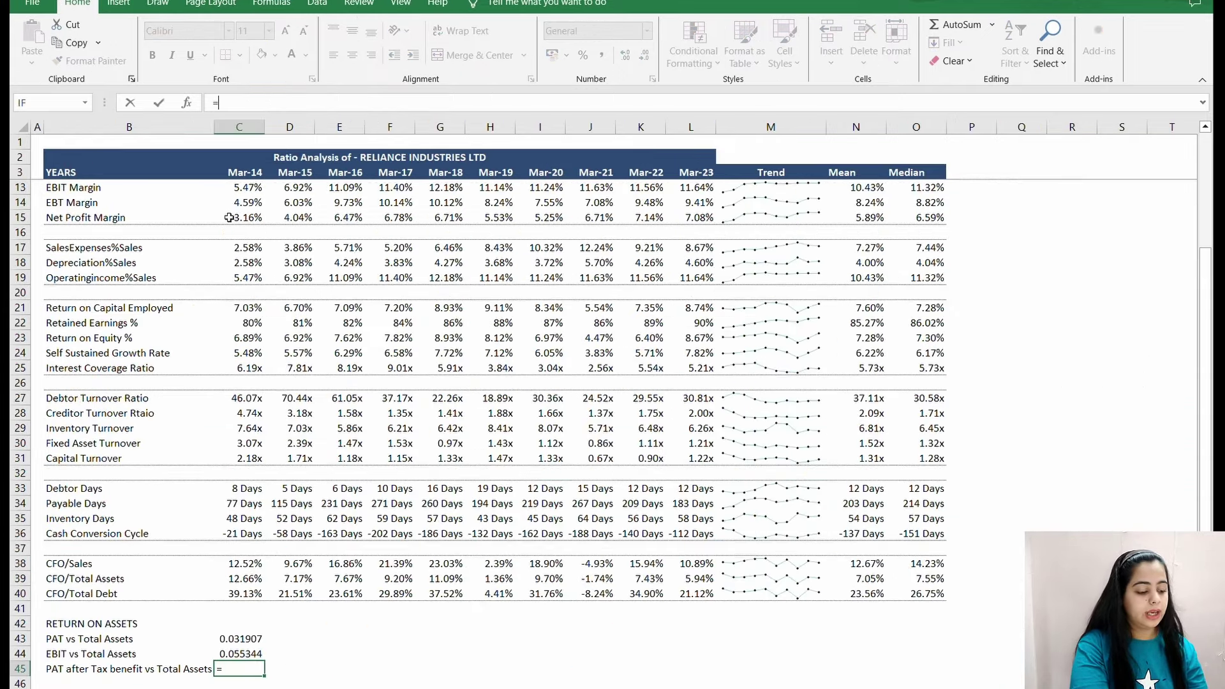
key(BackSpace)
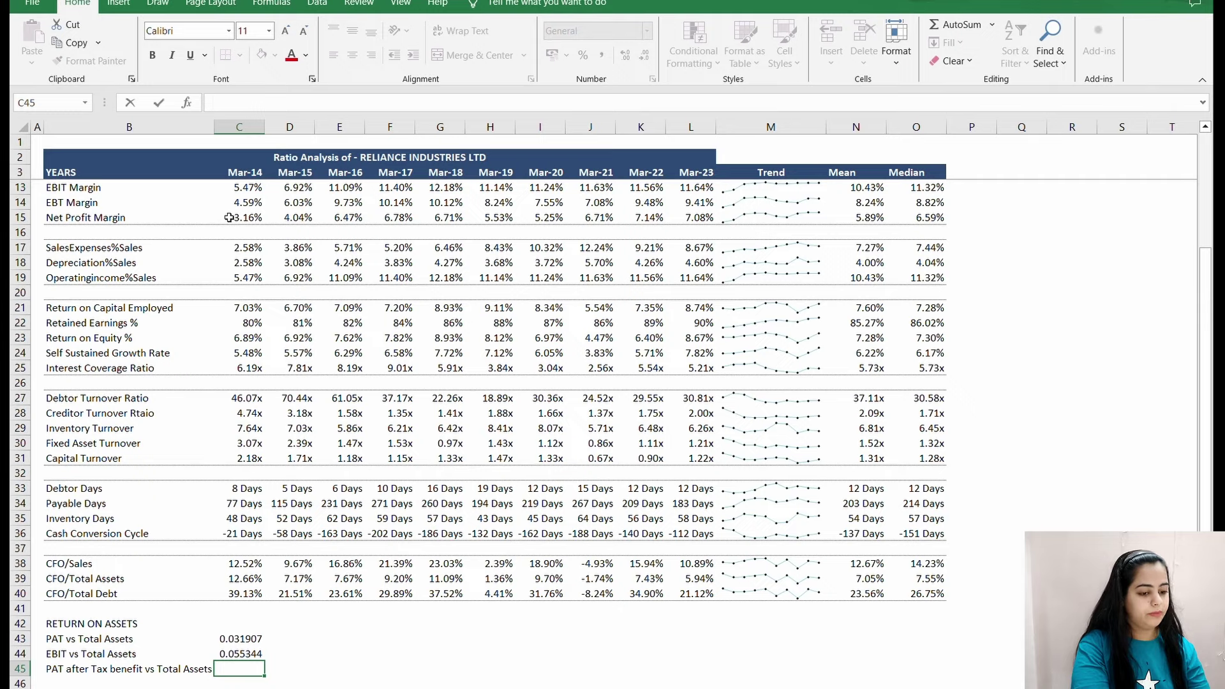
text(=()
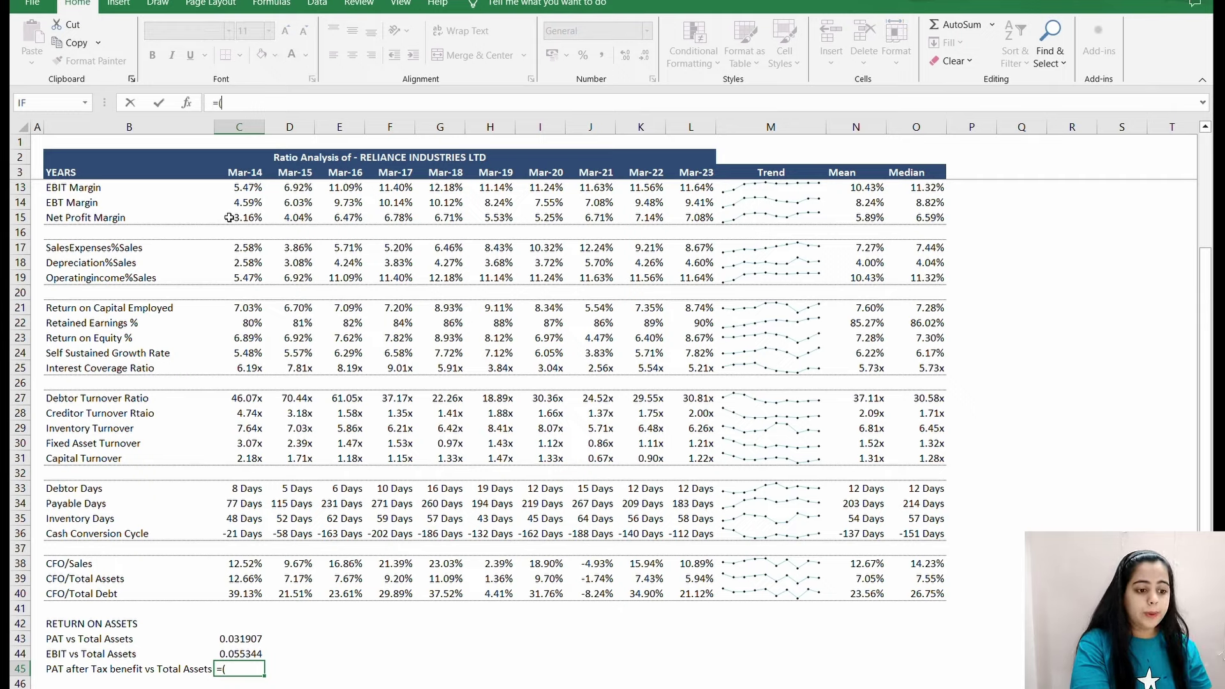
text(()
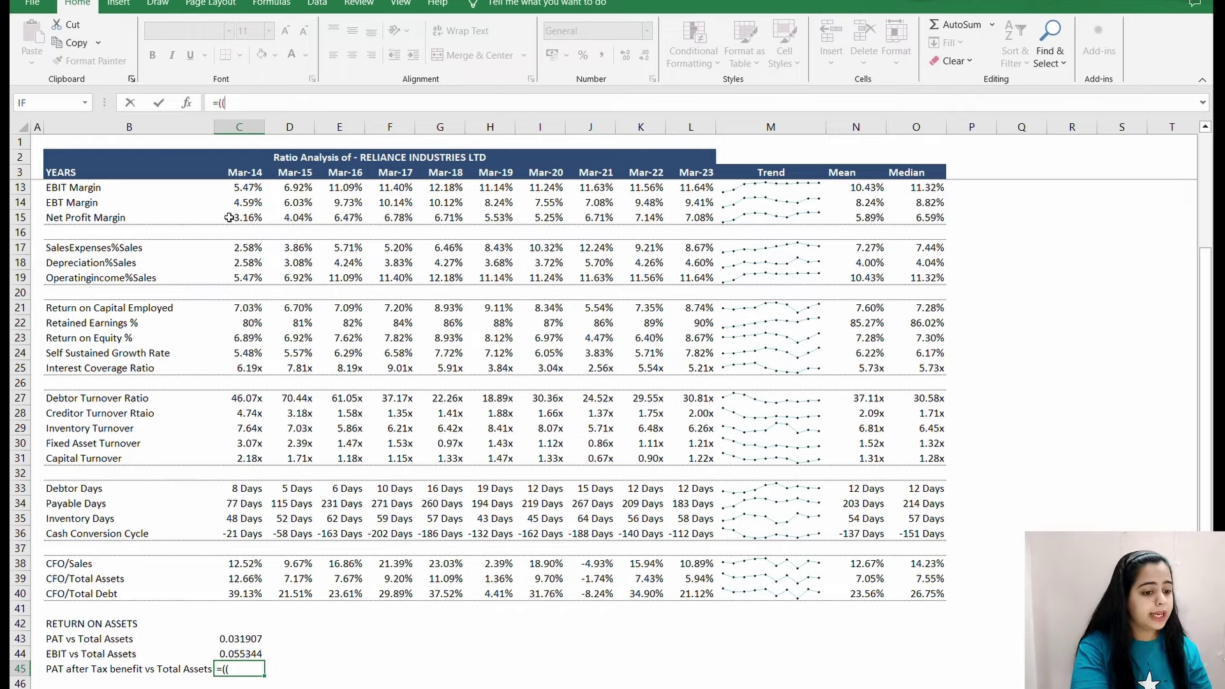
key(ctrl+Page_Up)
key(Up)
key(Down)
key(Down)
key(Down)
key(Right)
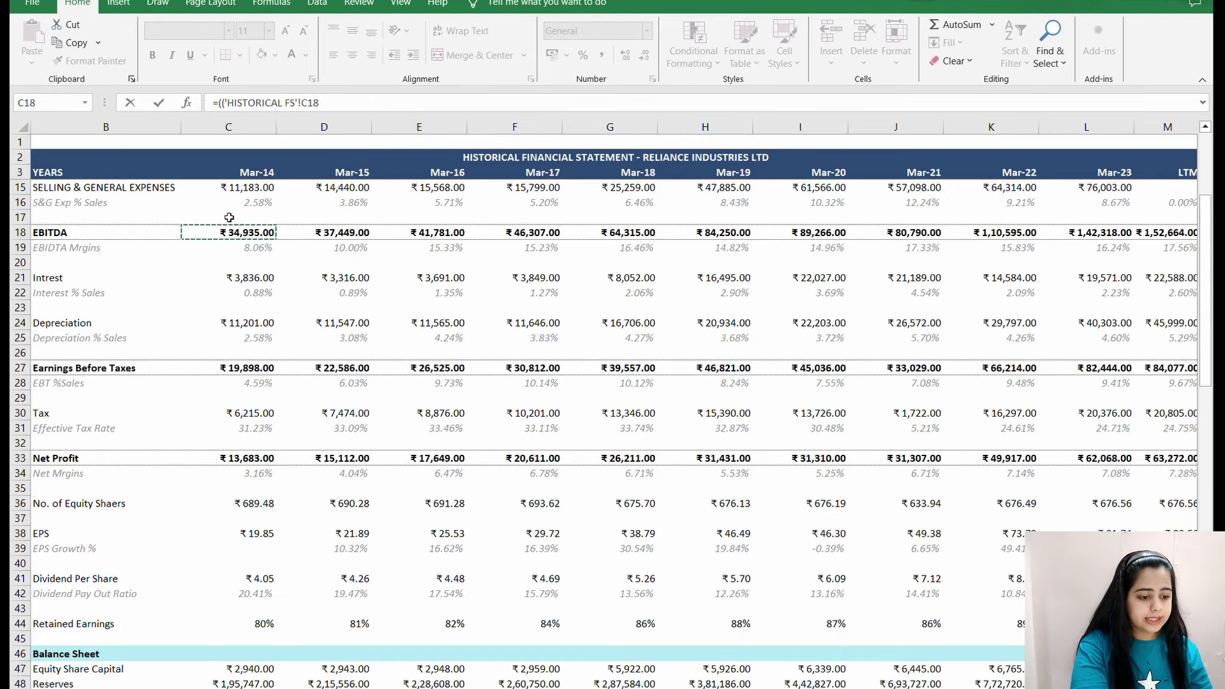
- Subtract Mar-14 Depreciation (HISTORICAL FS C24) from EBITDA in the C45 formula and close the inner bracket
text(-)
key(Down)
key(Down)
key(Down)
key(Down)
key(Down)
key(Down)
key(Down)
key(Down)
key(Down)
key(Down)
key(Down)
key(Right)
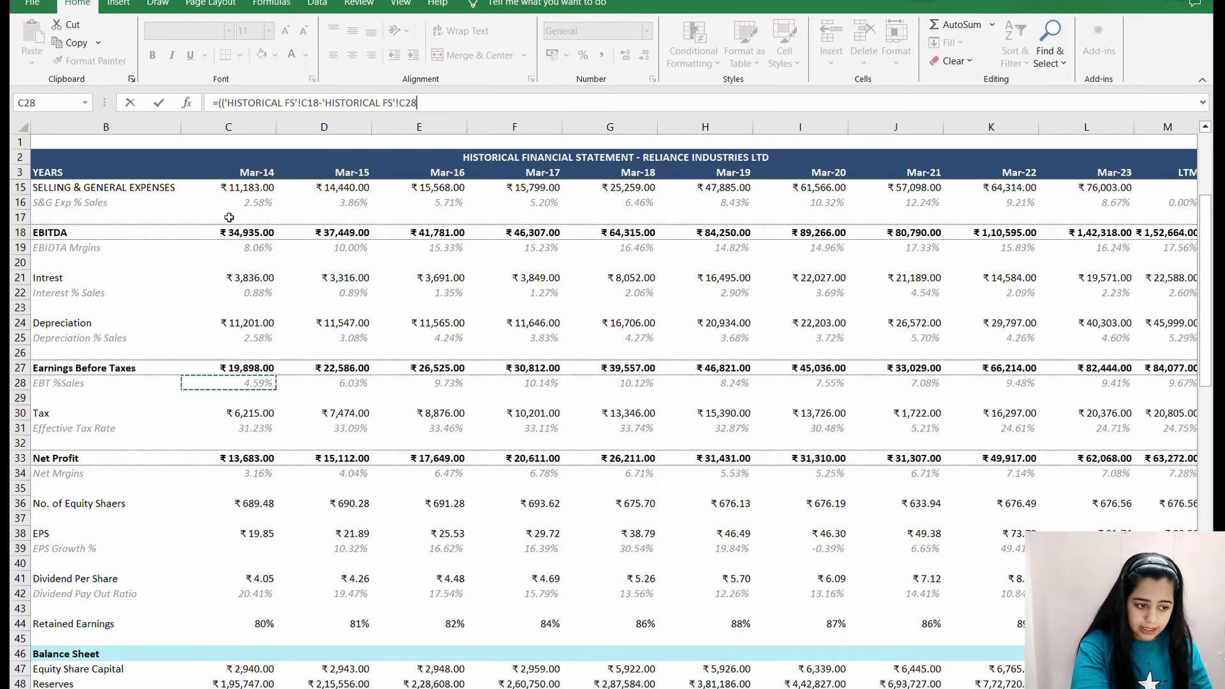
key(Up)
key(Up)
key(Up)
text())
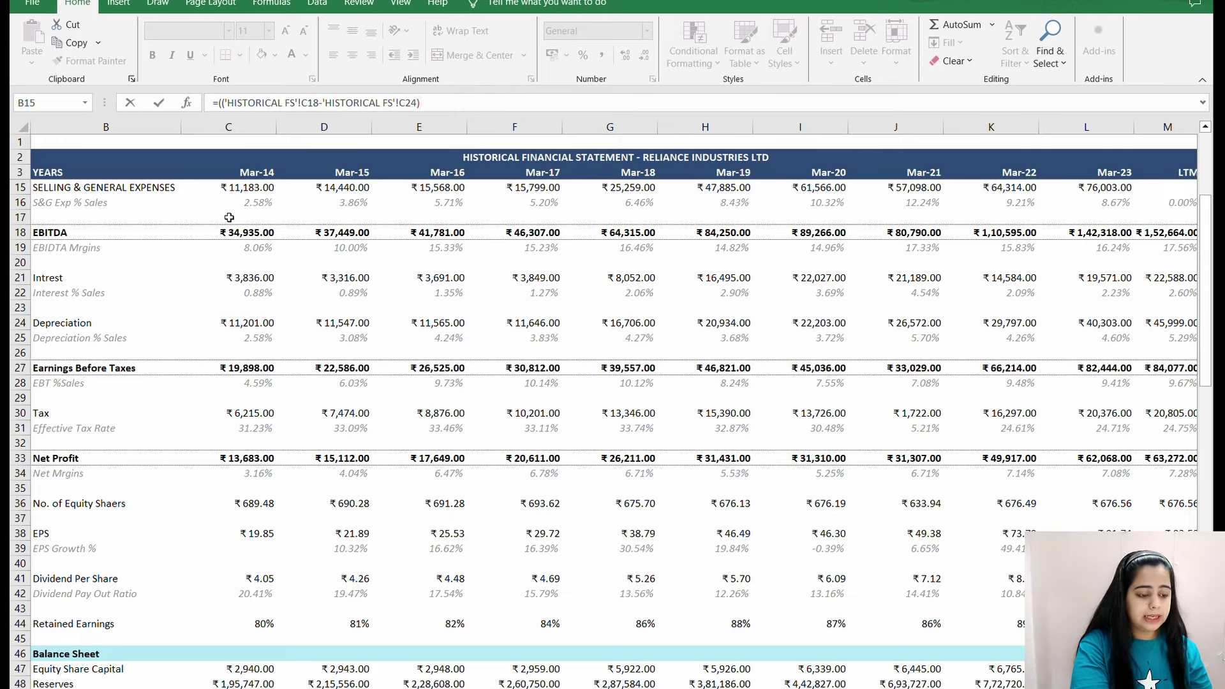
- Extend the C45 formula by subtracting a bracket that starts with Mar-14 Interest (HISTORICAL FS C21), a minus sign and a nested opening bracket
text(-()
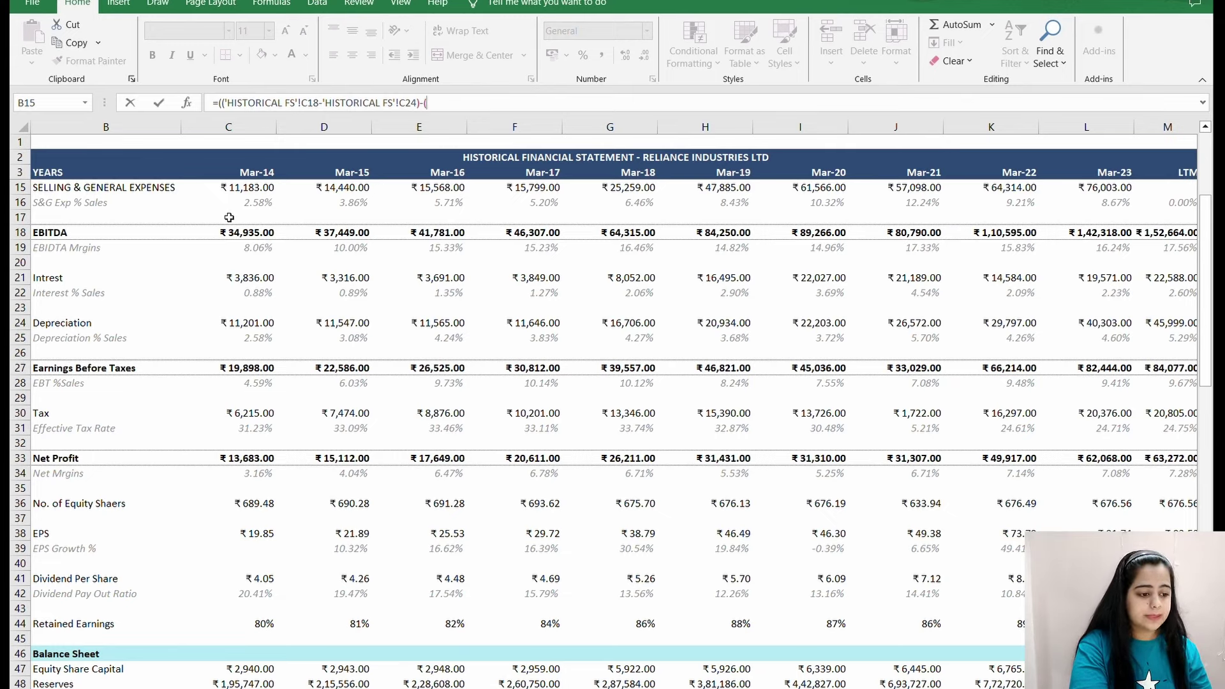
key(Down)
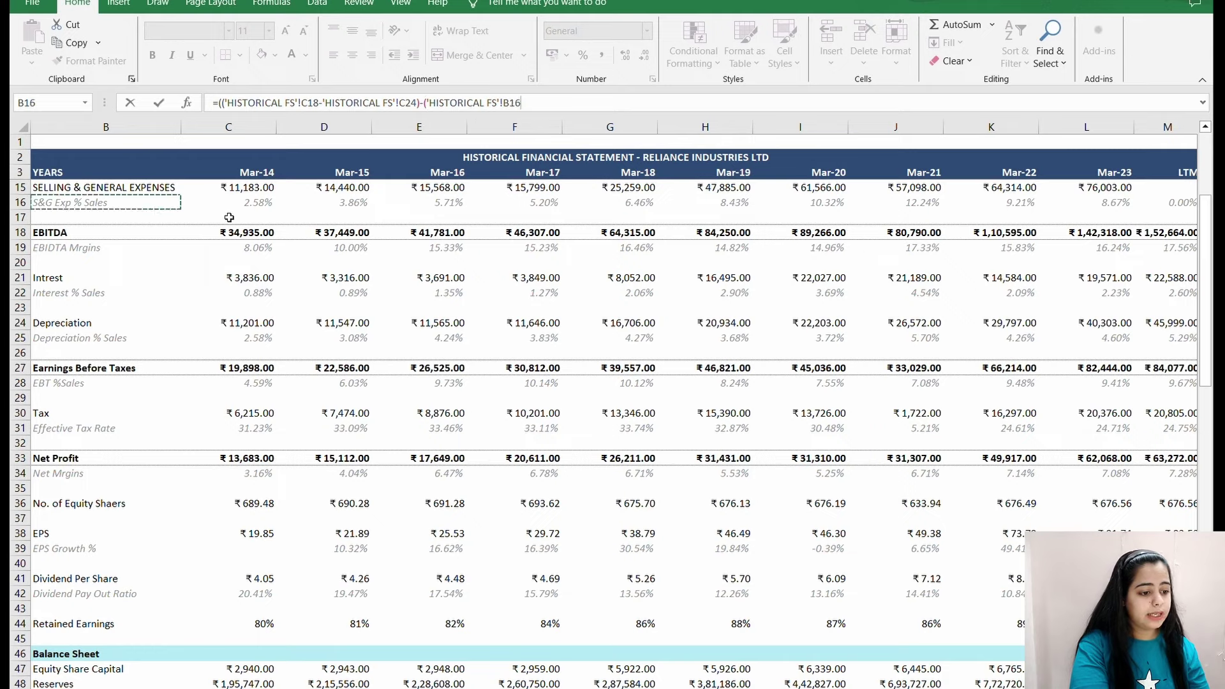
key(Down)
key(Down)
key(Down)
key(Down)
key(Down)
key(Down)
key(Up)
key(Right)
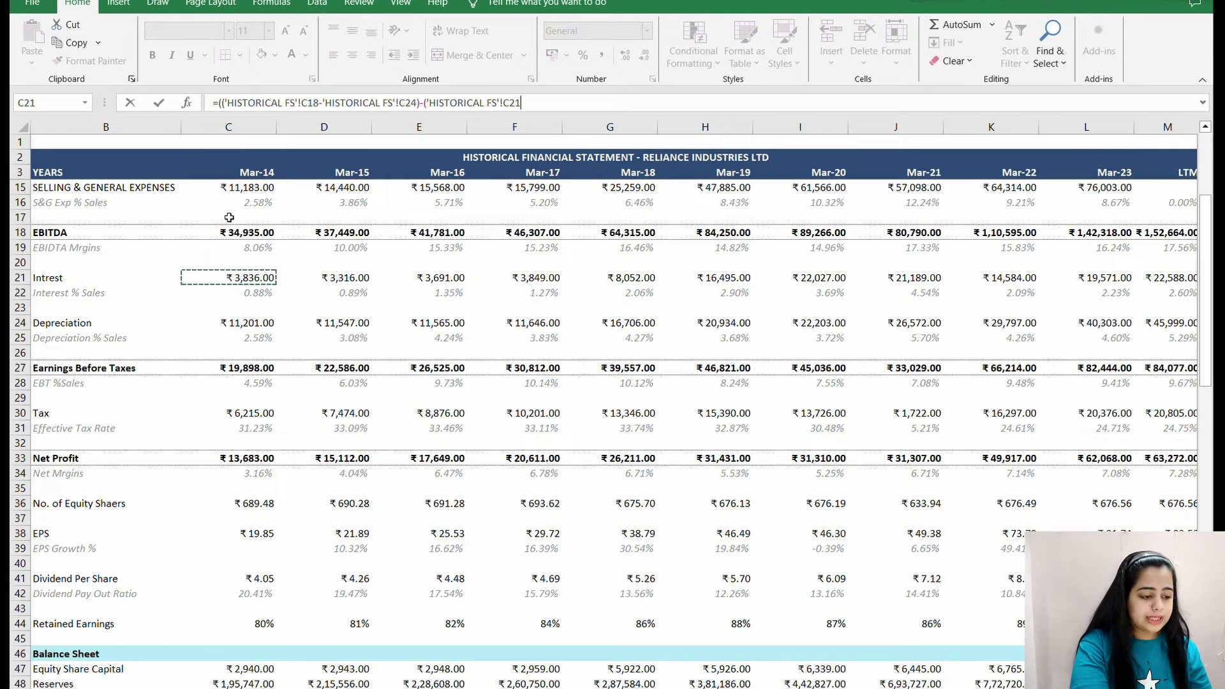
text(-)
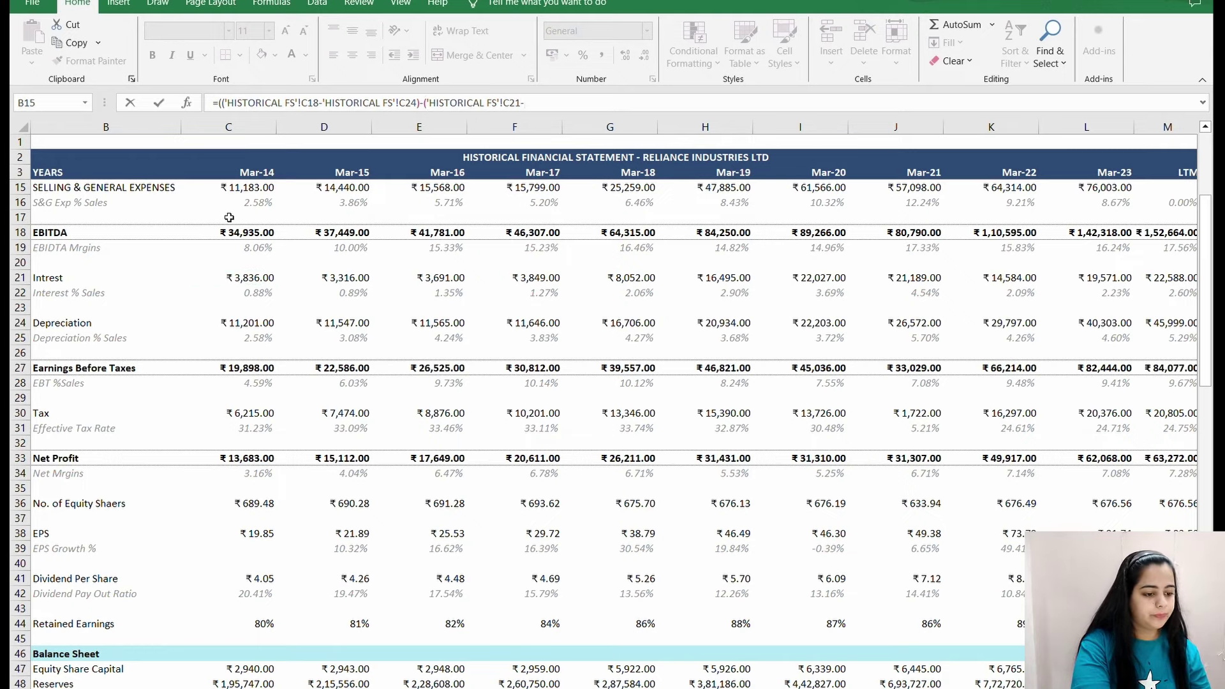
text(()
key(Down)
key(Down)
key(Down)
key(Down)
key(Down)
key(Down)
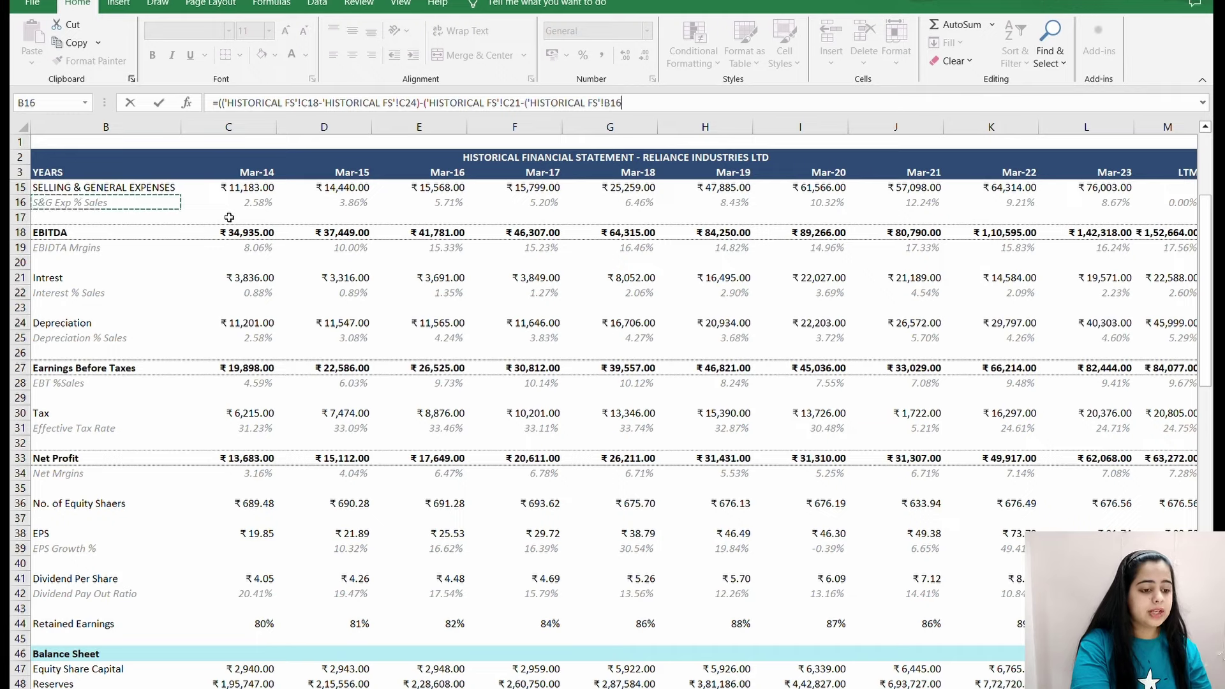
key(Right)
key(Left)
key(Right)
key(Left)
key(Up)
key(Up)
key(Up)
key(Up)
key(Up)
key(Down)
key(Down)
key(Down)
key(Down)
key(Down)
key(Right)
key(Left)
key(Up)
key(Up)
key(Up)
key(Up)
key(Up)
key(Down)
key(Down)
key(Down)
key(Down)
key(Down)
key(Right)
key(Left)
key(Up)
key(Up)
key(Up)
key(Up)
key(Up)
key(Down)
key(Down)
key(Down)
key(Down)
key(Down)
key(Right)
key(Left)
key(Up)
key(Up)
key(Up)
key(Up)
key(Up)
key(Down)
key(Down)
key(Down)
key(Down)
key(Down)
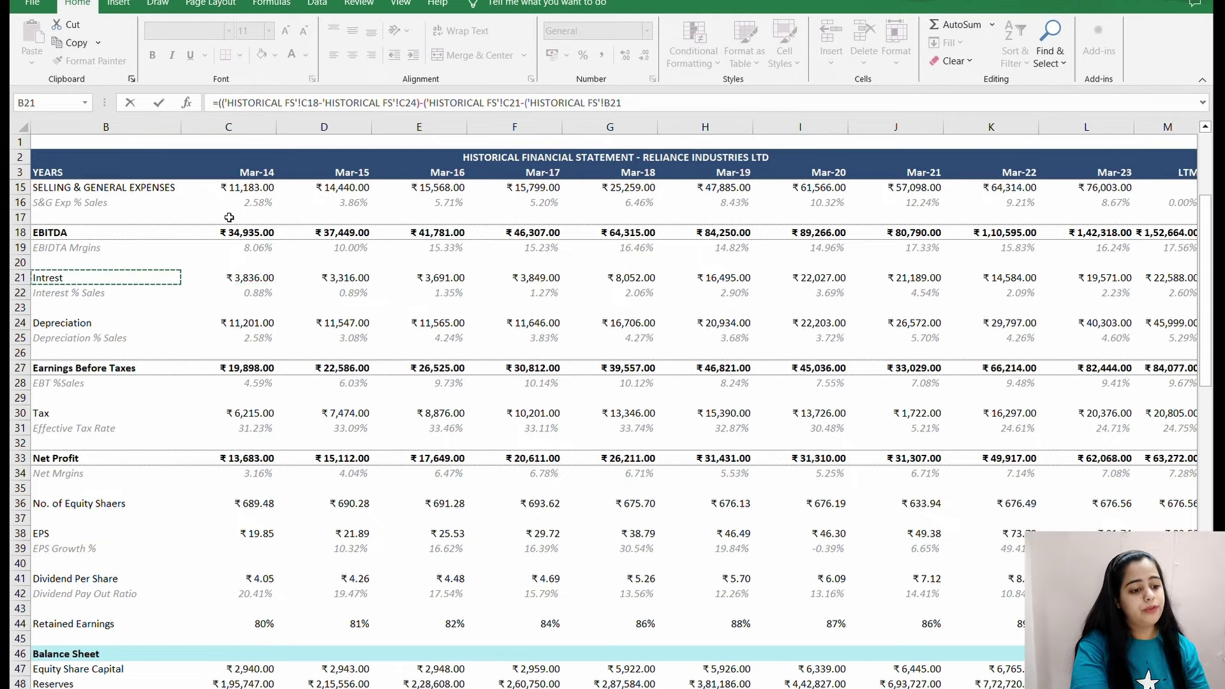
key(Right)
key(Left)
key(Up)
key(Up)
key(Up)
key(Up)
key(Up)
key(Down)
key(Down)
key(Down)
key(Down)
key(Down)
key(Right)
key(Left)
key(Up)
key(Up)
key(Up)
key(Up)
key(Up)
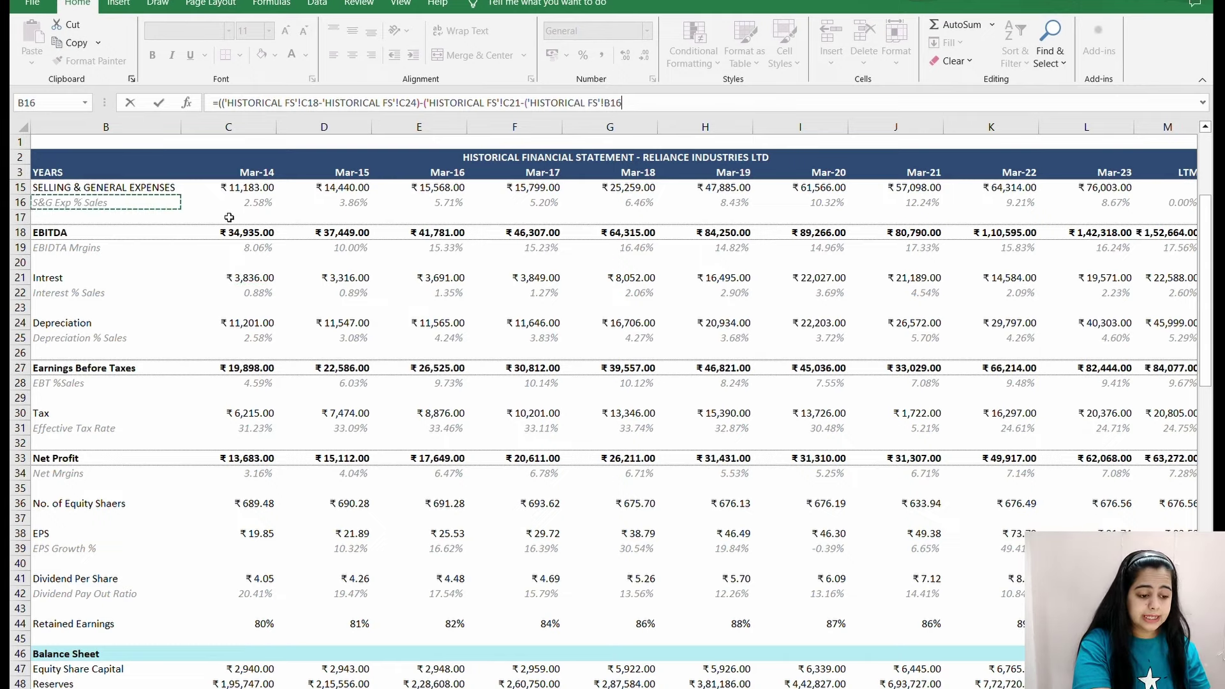
key(Down)
key(Down)
key(Down)
key(Down)
key(Down)
key(Right)
key(Left)
key(Up)
key(Up)
key(Up)
key(Up)
key(Up)
- Reference Mar-14 Interest (HISTORICAL FS C21) inside the nested bracket of the C45 formula, followed by a multiplication sign
key(Down)
key(Down)
key(Down)
key(Down)
key(Down)
key(Right)
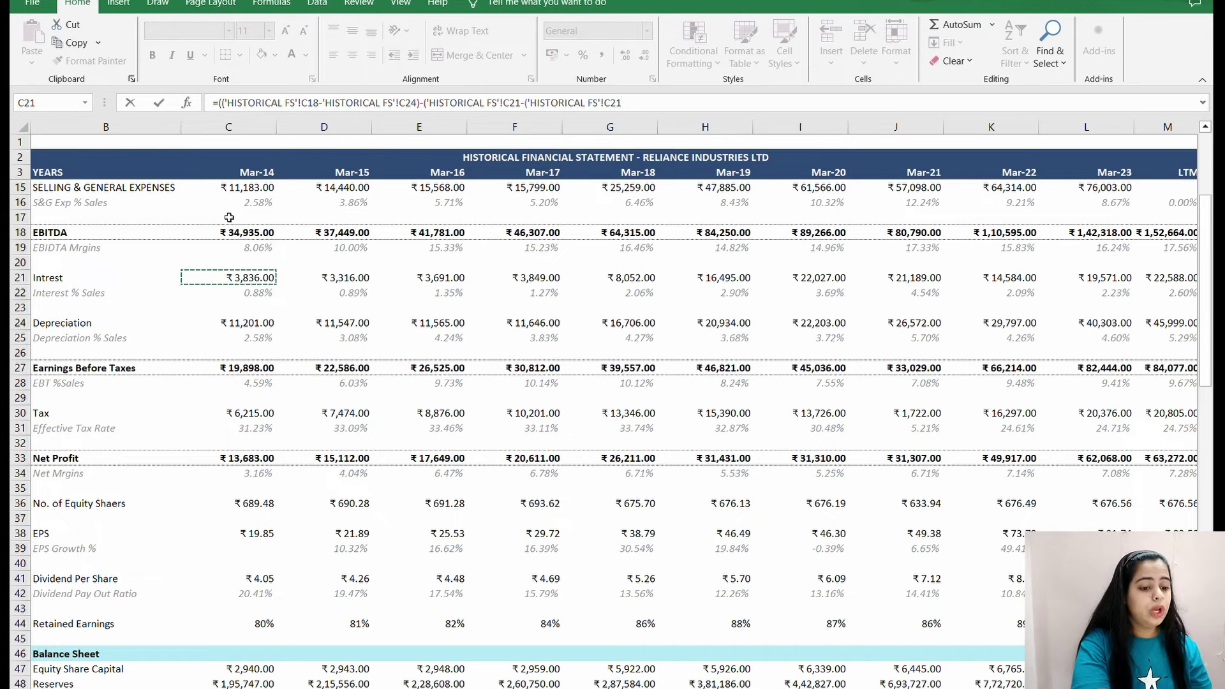
text(*)
- Multiply the nested Interest reference by the Mar-14 Effective Tax Rate (HISTORICAL FS C31) and close all three open brackets
key(Left)
key(Up)
key(Up)
key(Up)
key(Up)
key(Up)
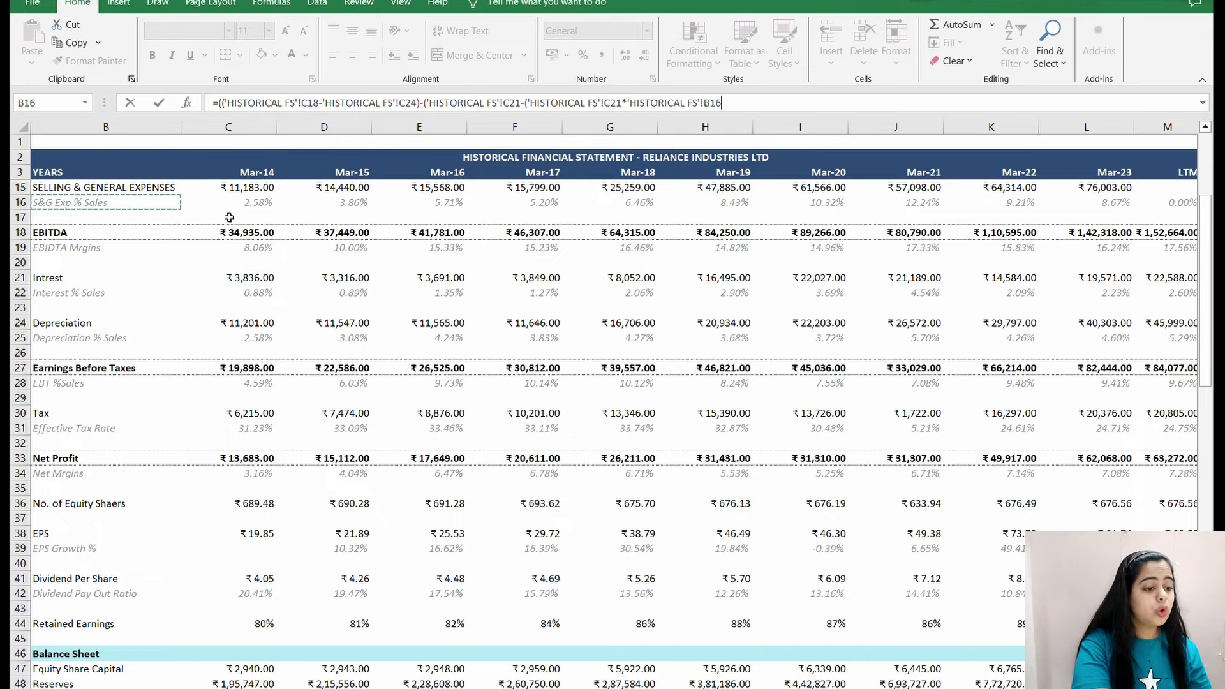
key(Down)
key(Down)
key(Down)
key(Down)
key(Down)
key(Down)
key(Down)
key(Down)
key(Down)
key(Down)
key(Down)
key(Down)
key(Down)
key(Down)
key(Down)
key(Down)
key(Down)
key(Down)
key(Down)
key(Right)
key(Right)
key(Left)
key(Up)
key(Up)
key(Up)
key(Up)
text())
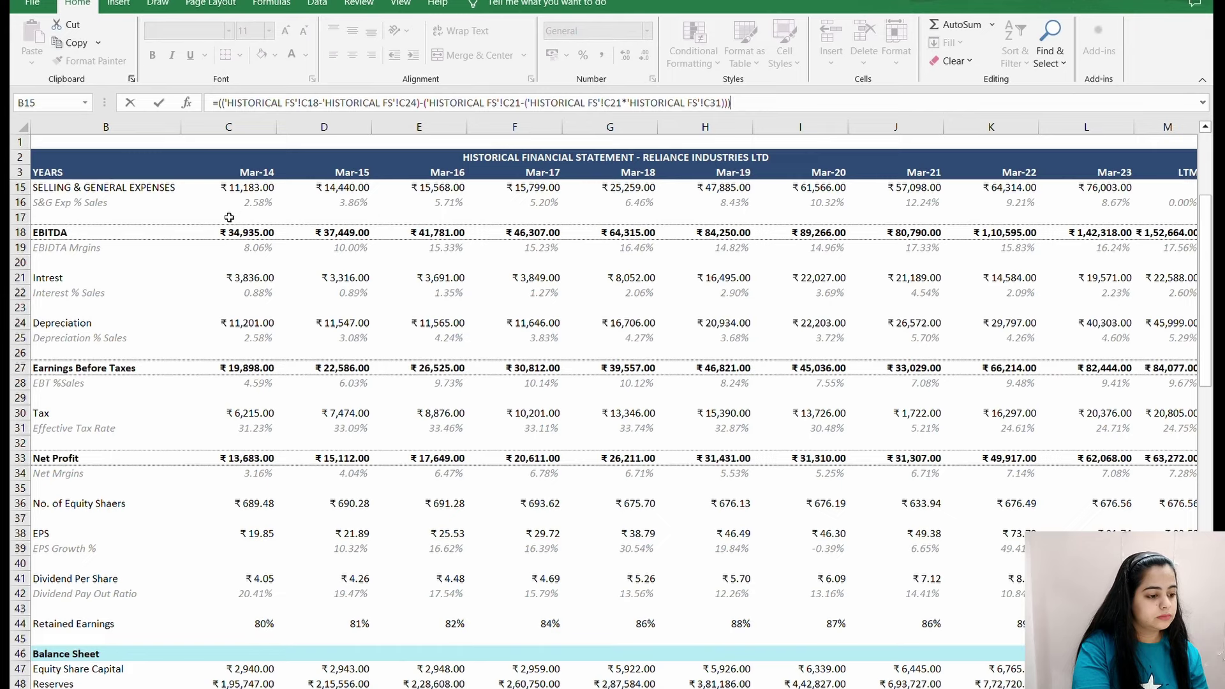
- Divide the C45 formula by Mar-14 Total Assets (HISTORICAL FS C64) and enter it in the ratio analysis sheet
text(/)
key(Down)
key(Down)
key(Down)
key(Down)
key(Down)
key(Down)
key(Down)
key(Down)
key(Down)
key(Down)
key(Down)
key(Down)
key(Down)
key(Down)
key(Down)
key(Down)
key(Down)
key(Down)
key(Down)
key(Down)
key(Down)
key(Down)
key(Down)
key(Down)
key(Down)
key(Down)
key(Down)
key(Down)
key(Down)
key(Down)
key(Down)
key(Down)
key(Down)
key(Down)
key(Down)
key(Down)
key(Down)
key(Down)
key(Down)
key(Down)
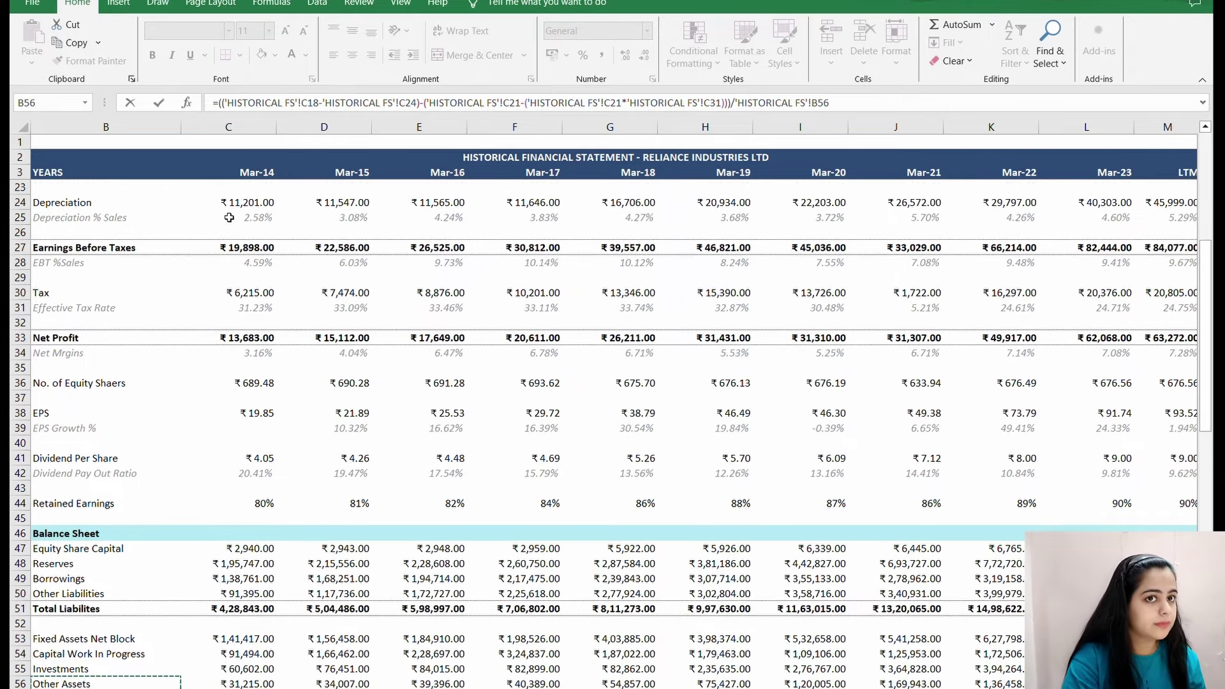
key(Right)
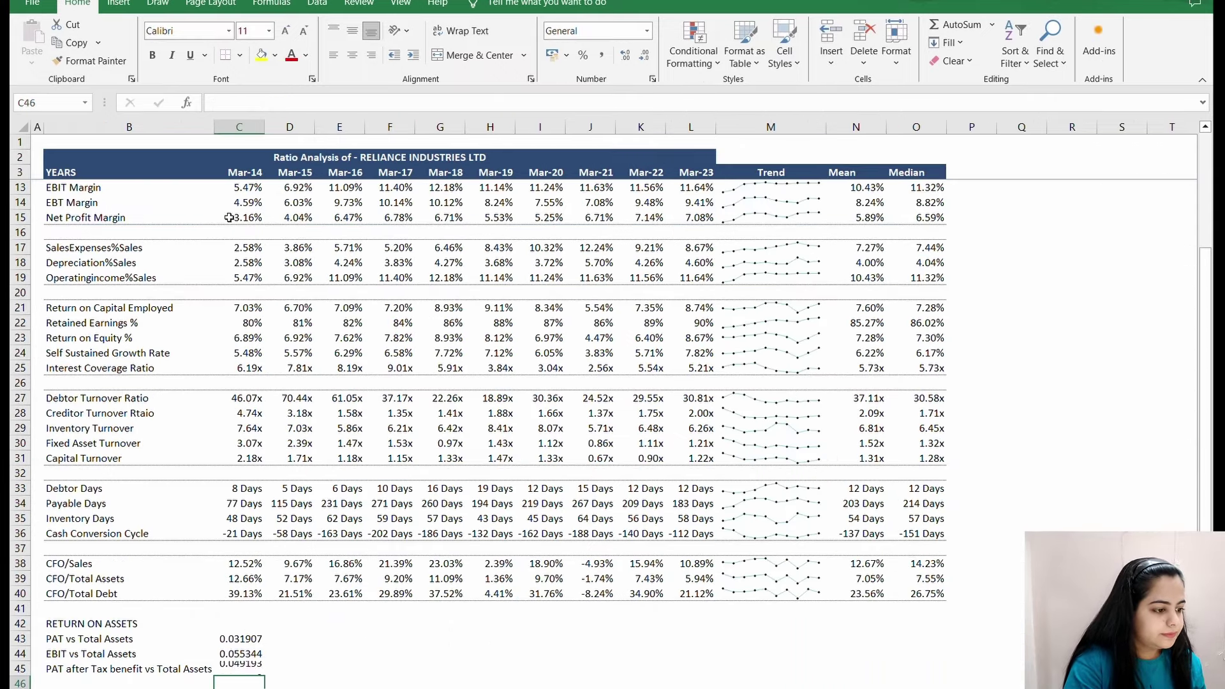
key(Return)
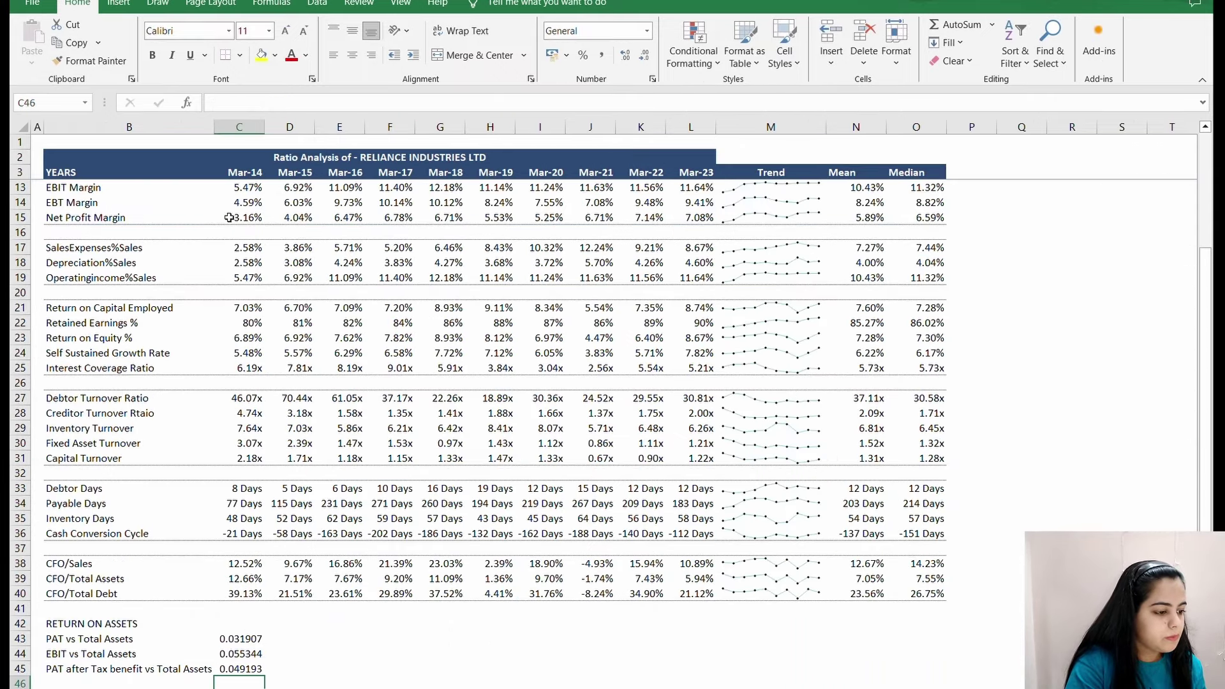
key(Up)
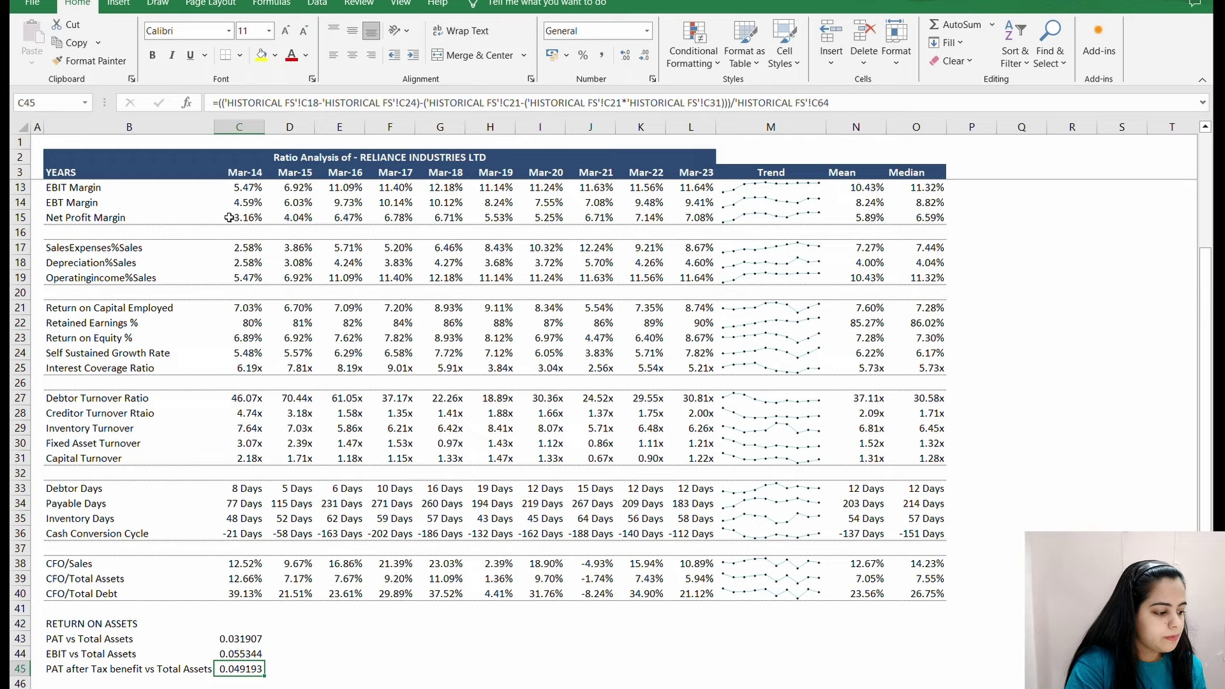
key(Down)
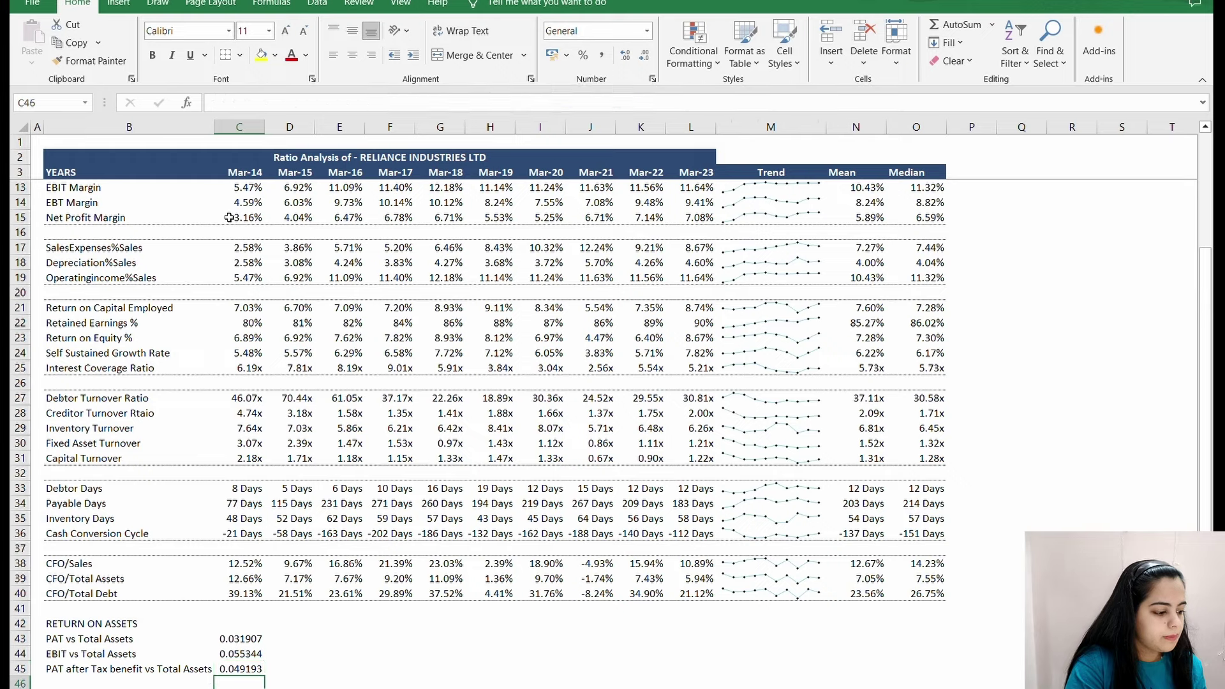
key(Up)
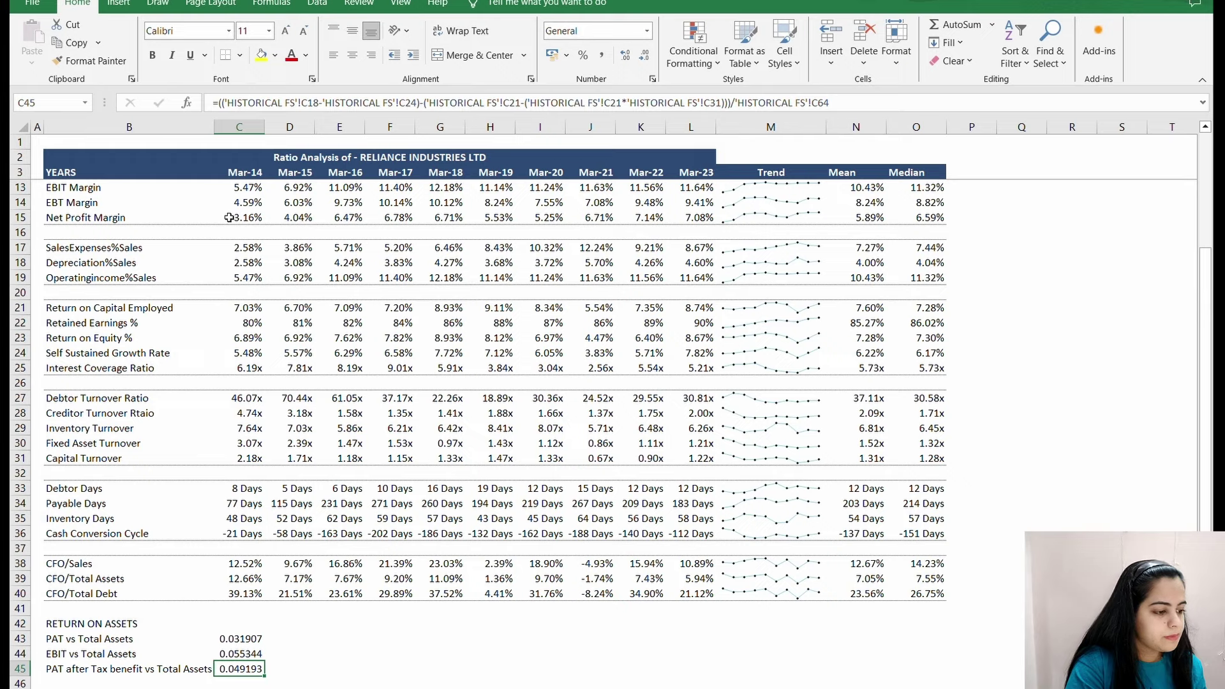
key(Down)
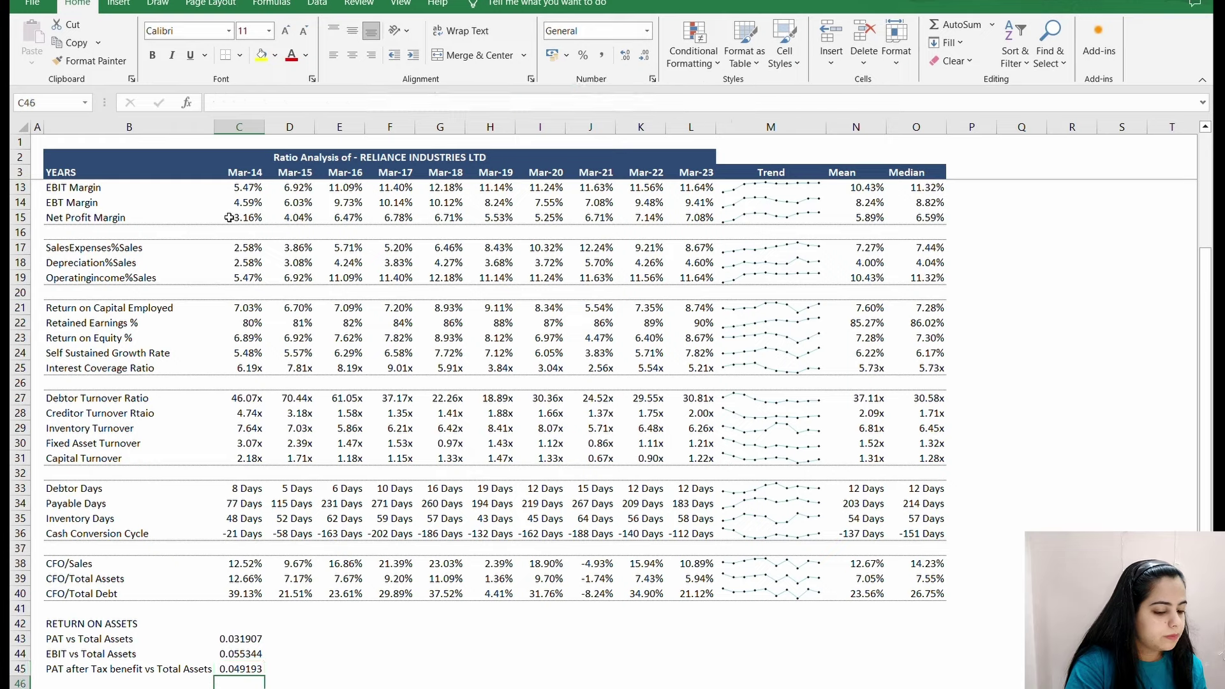
key(Up)
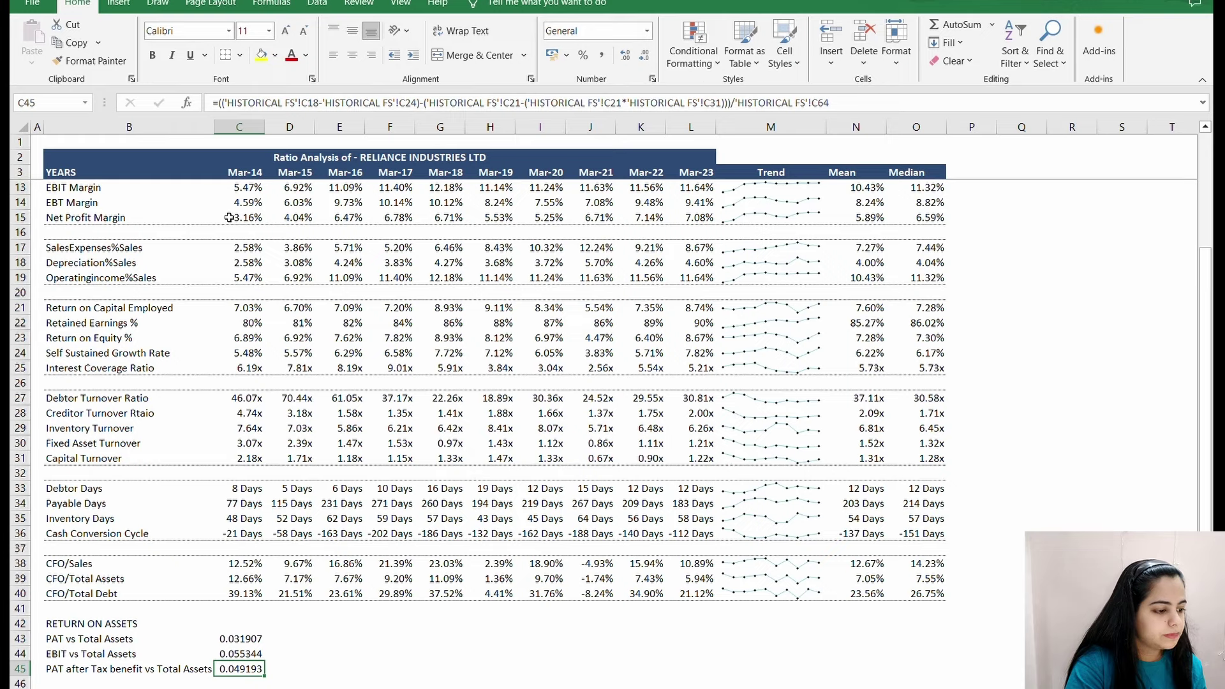
key(Down)
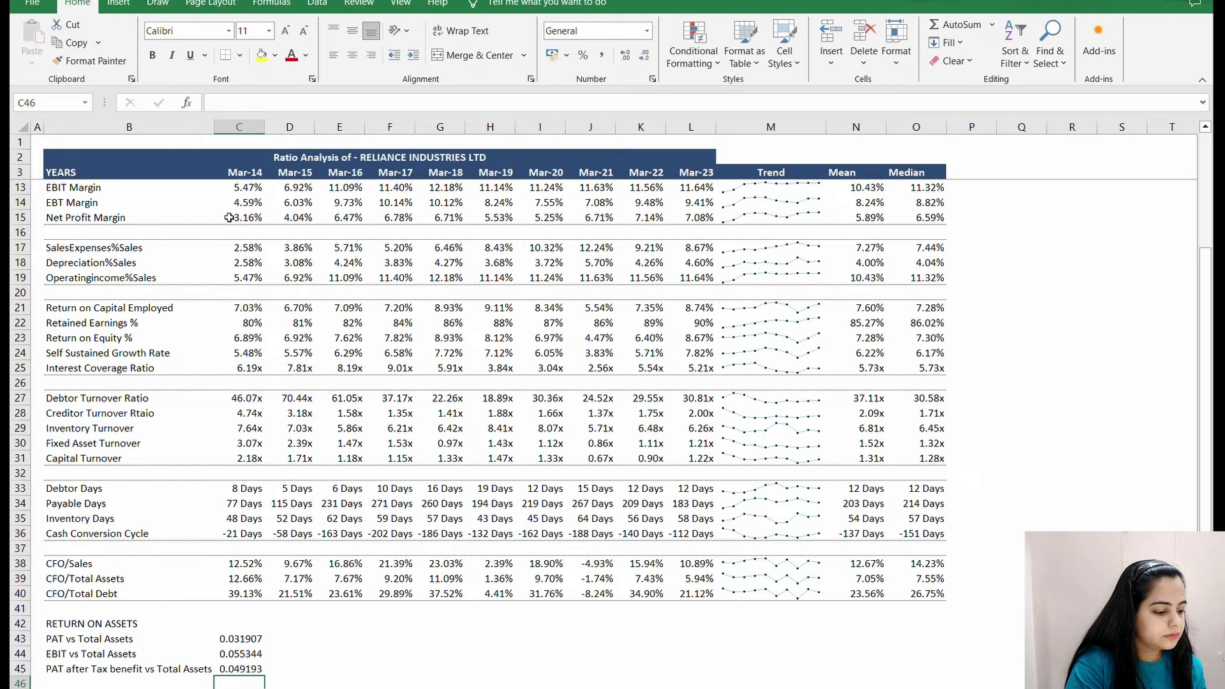
key(Up)
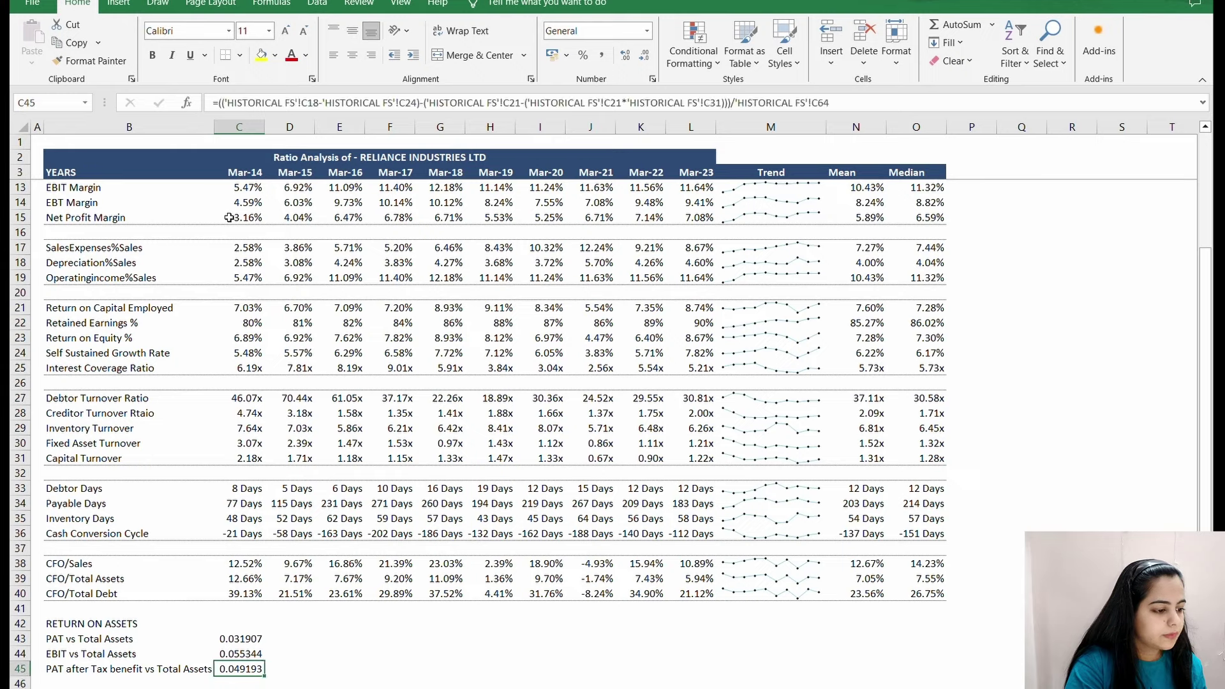
key(Down)
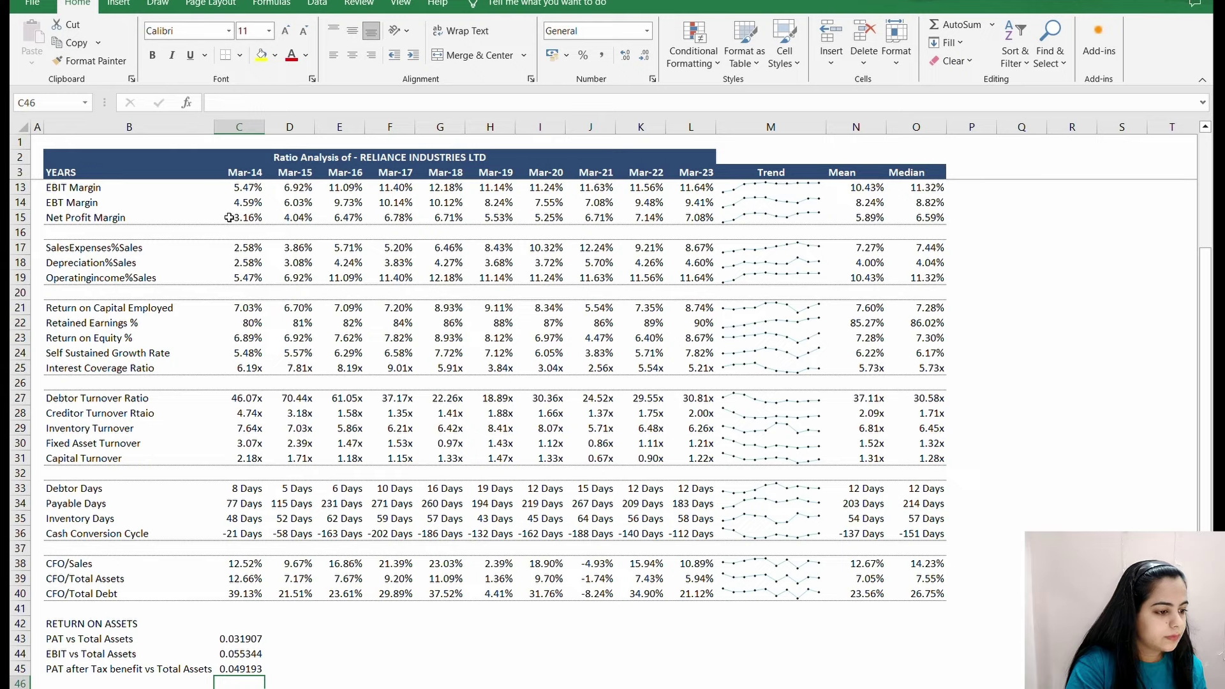
key(Up)
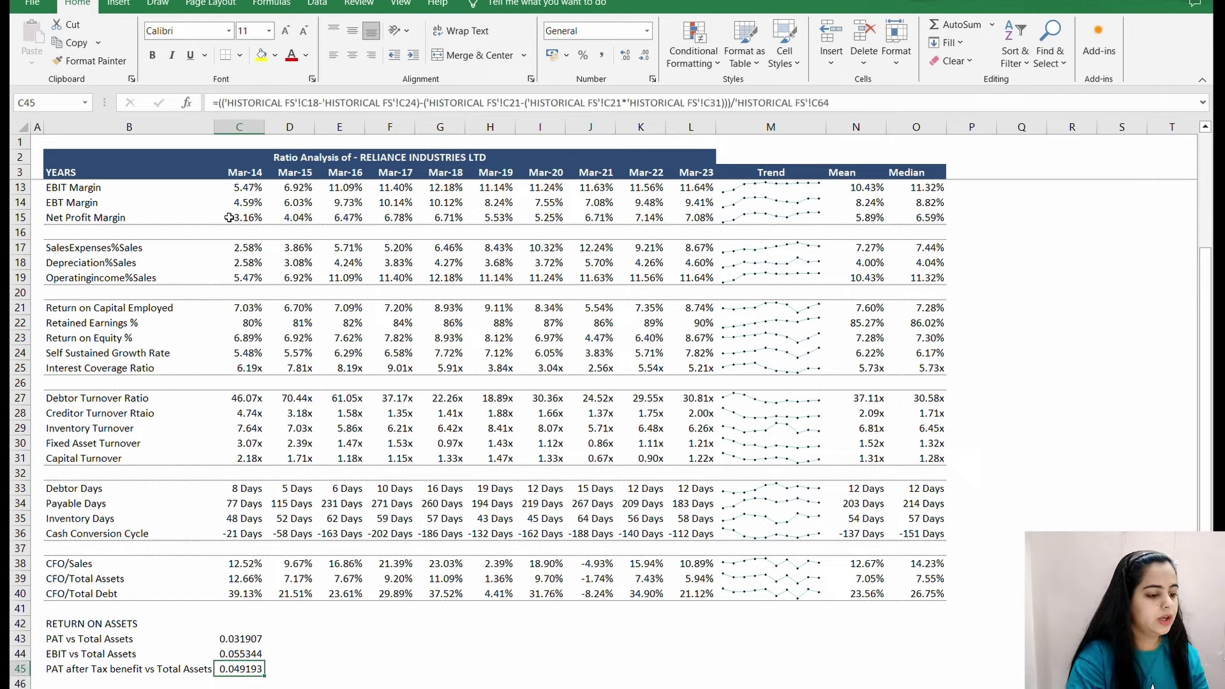
key(Down)
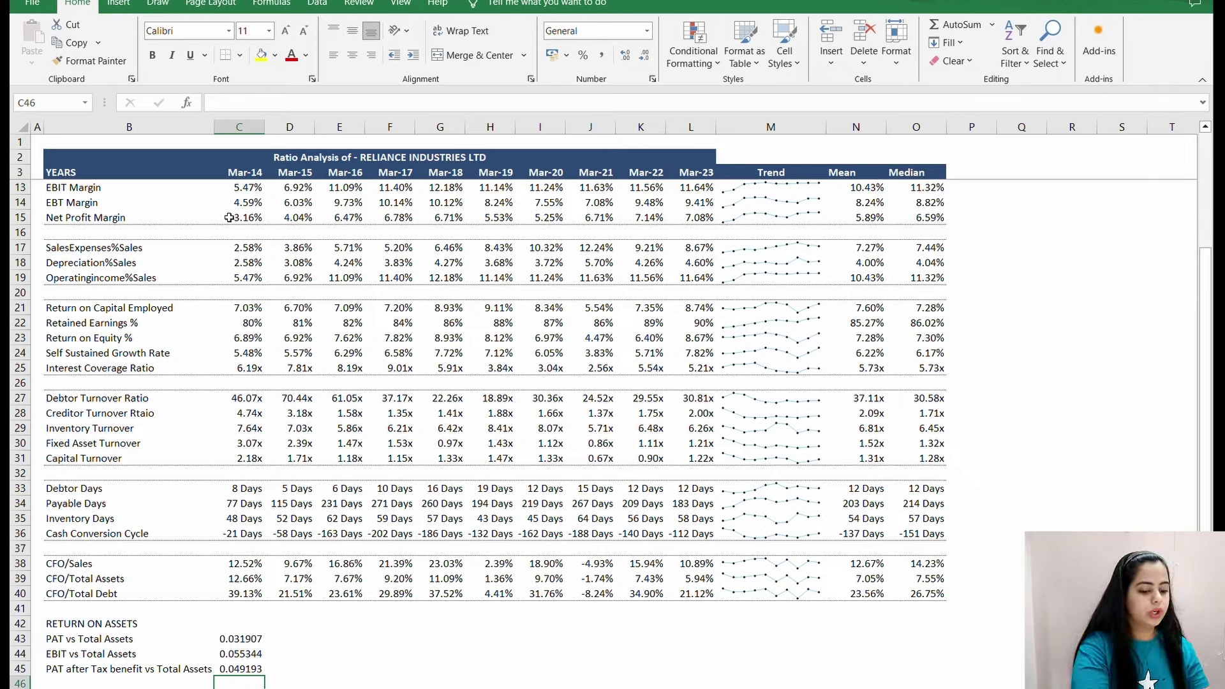
key(Up)
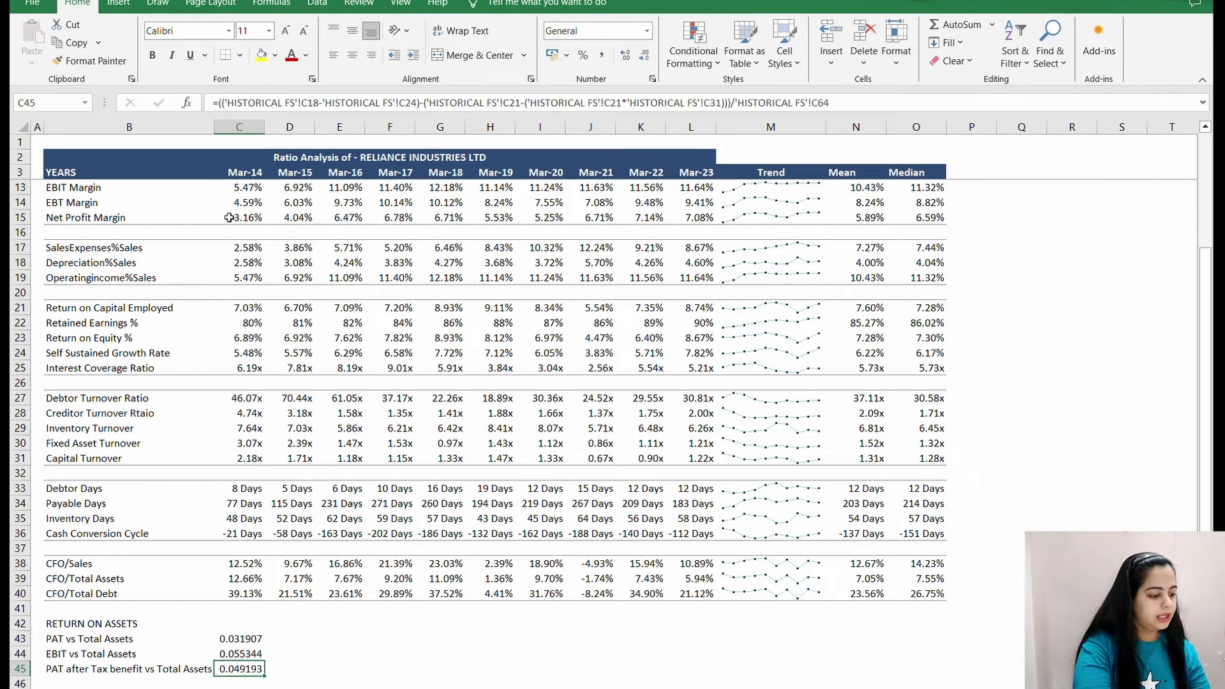
key(Down)
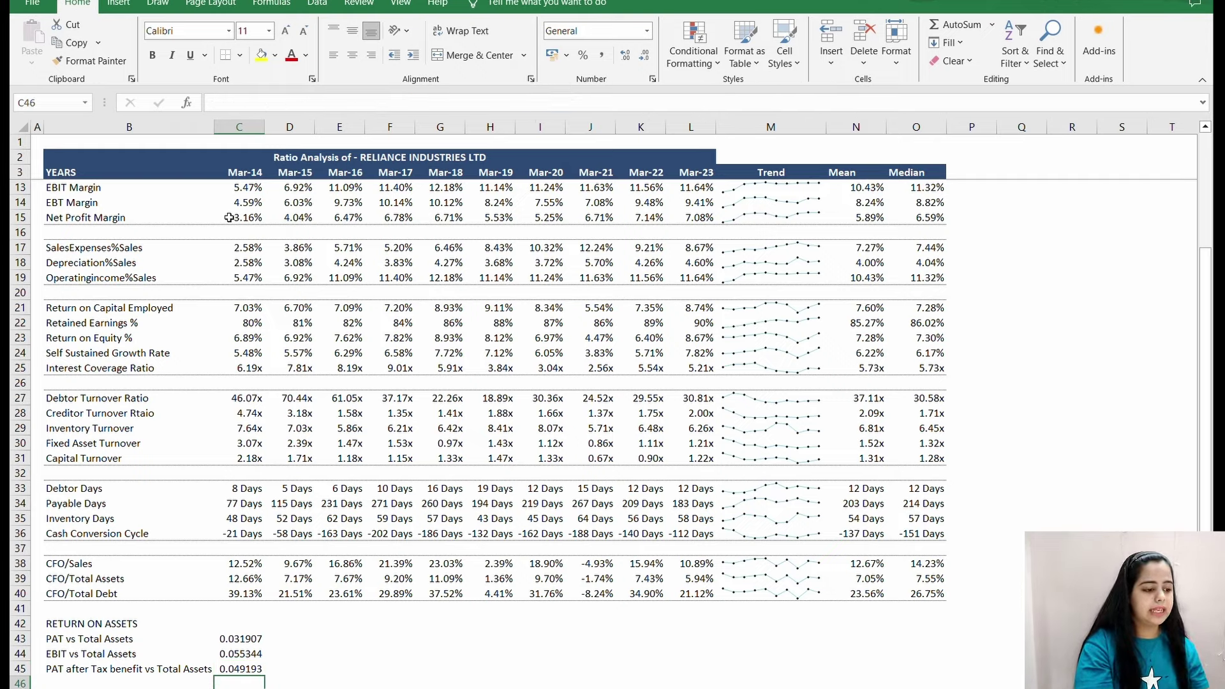
key(Up)
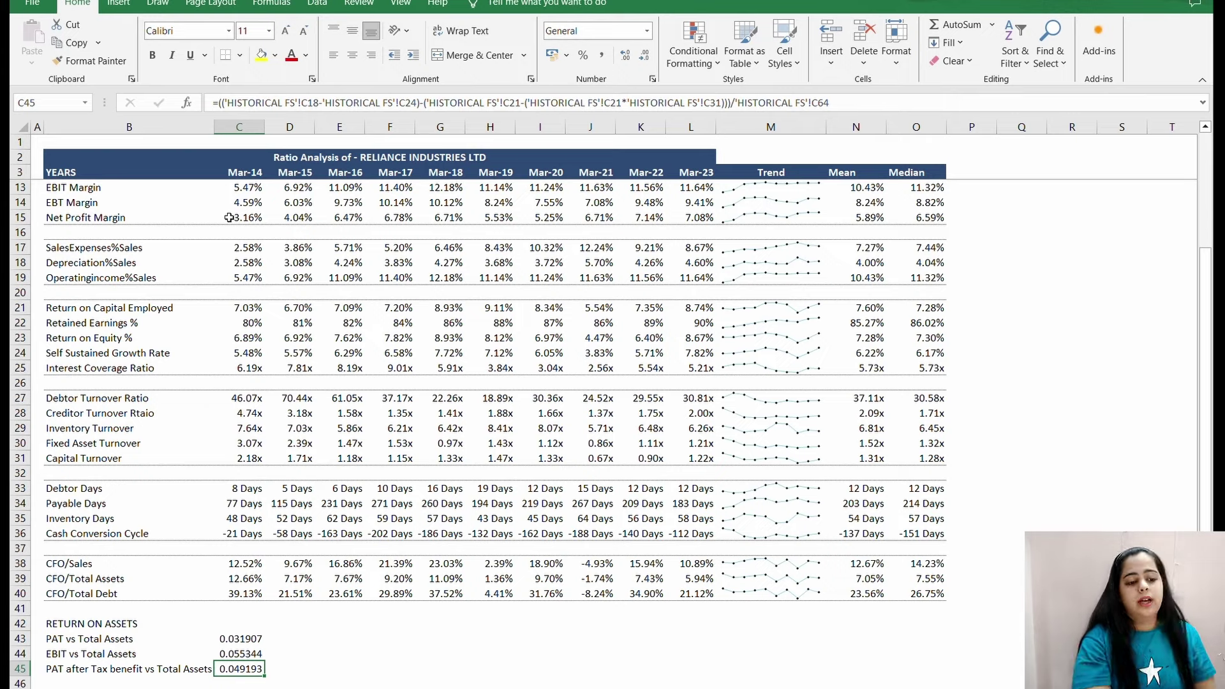
key(Down)
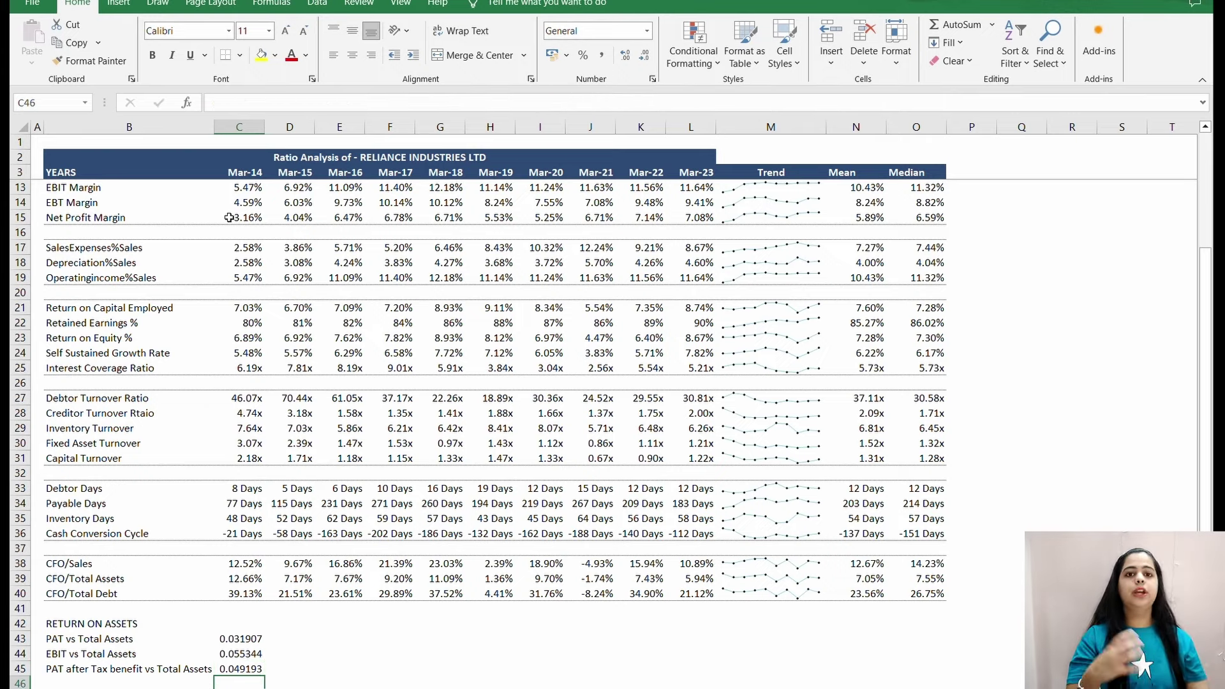
key(Up)
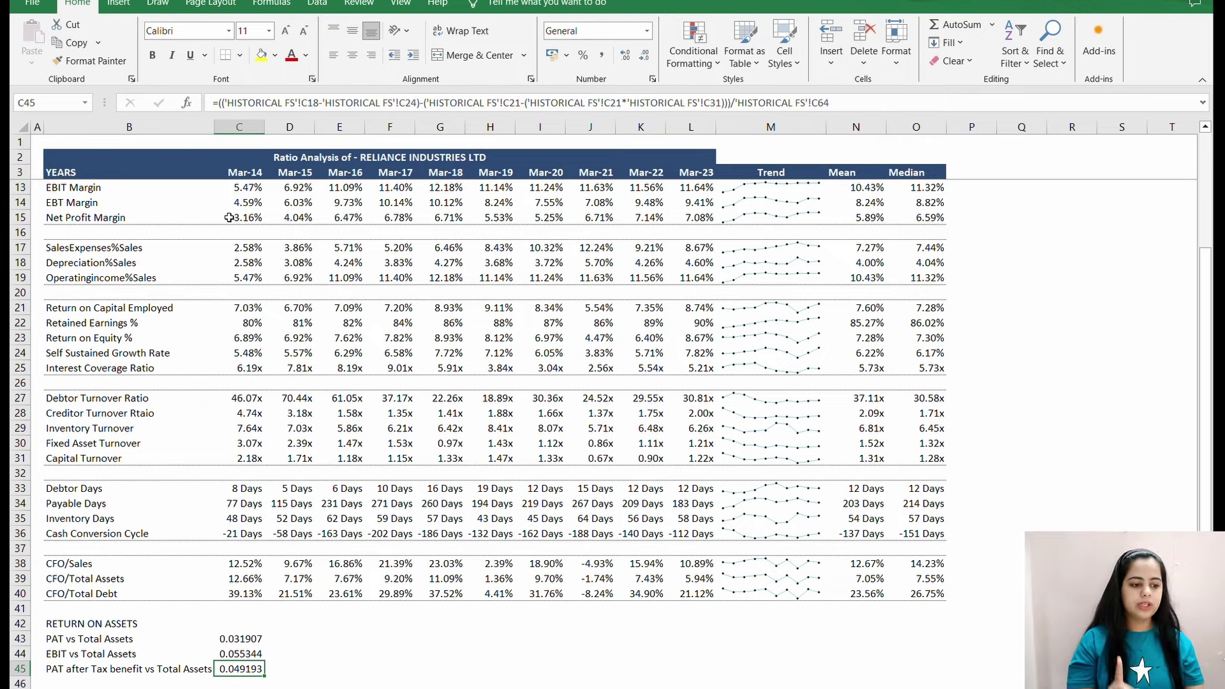
key(Down)
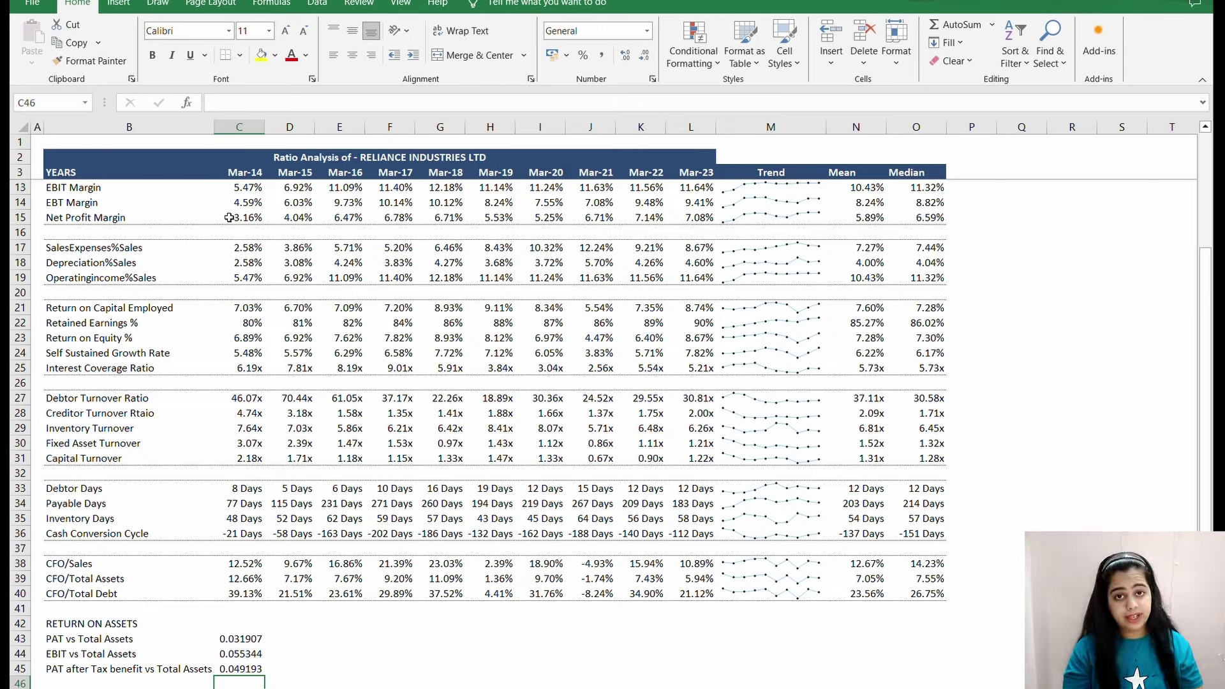
key(Up)
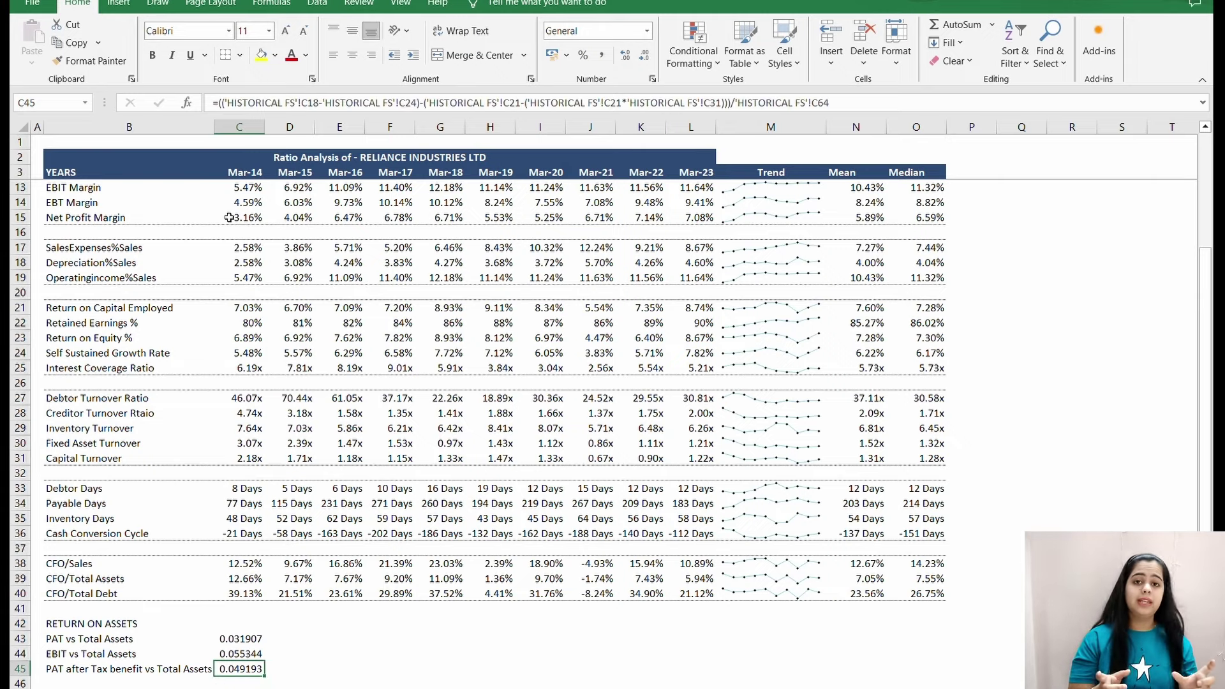
key(Down)
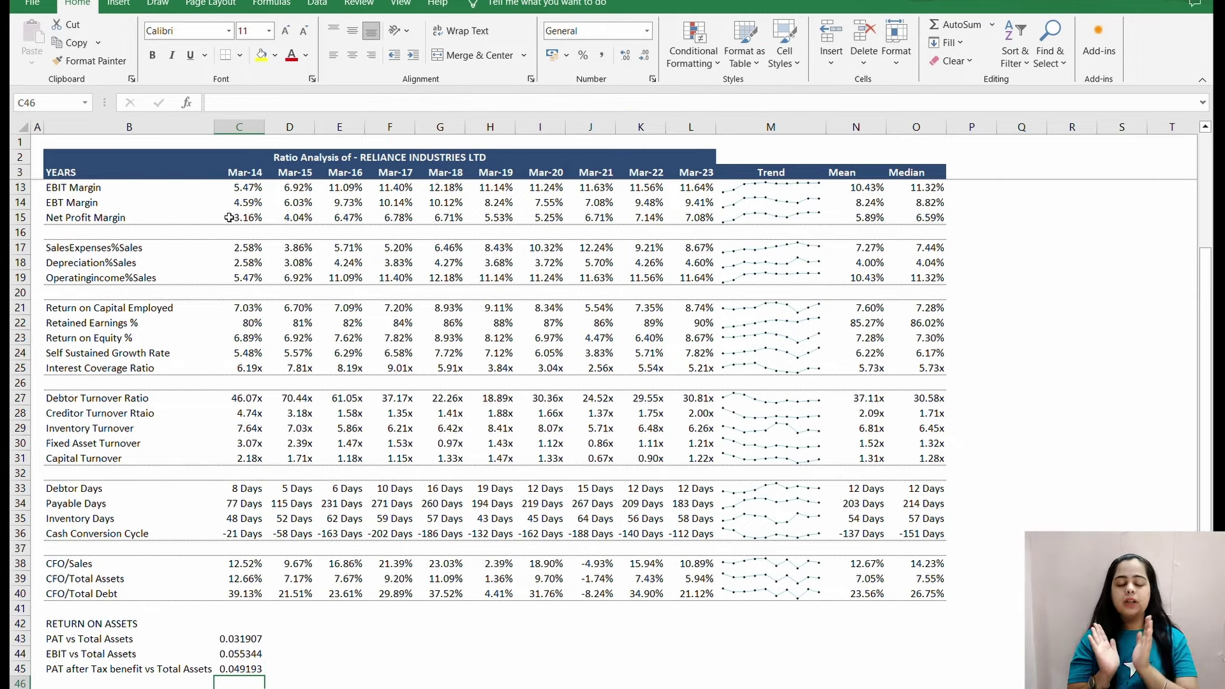
key(Up)
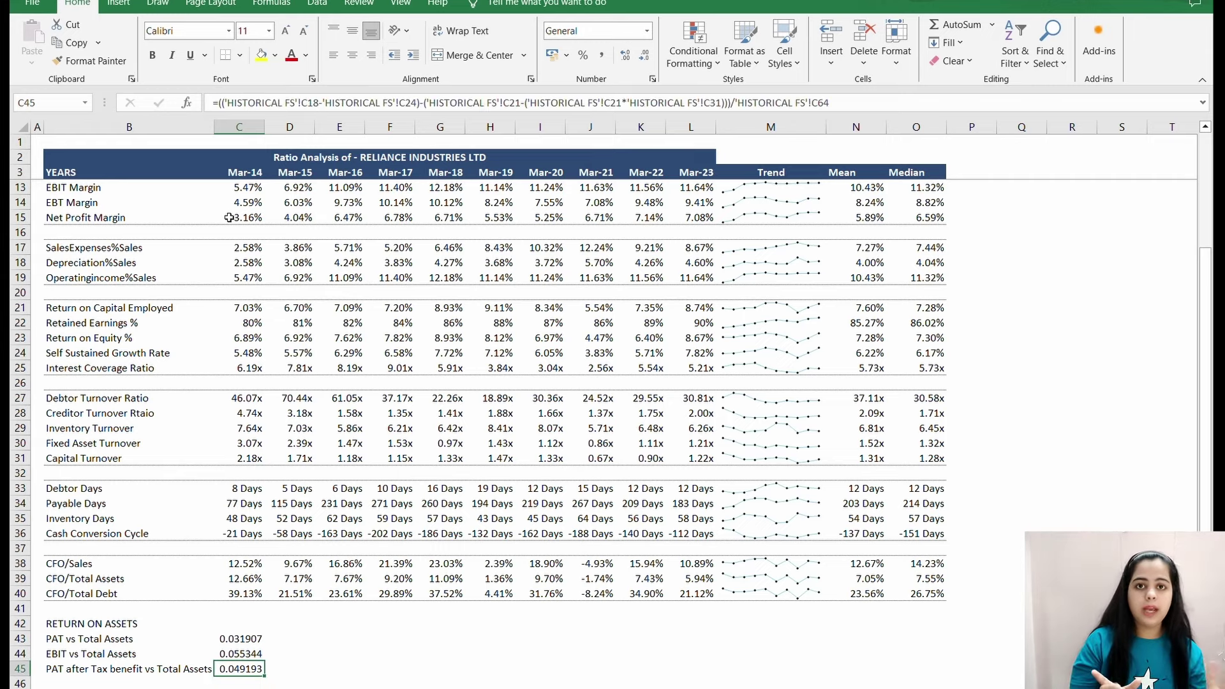
key(Down)
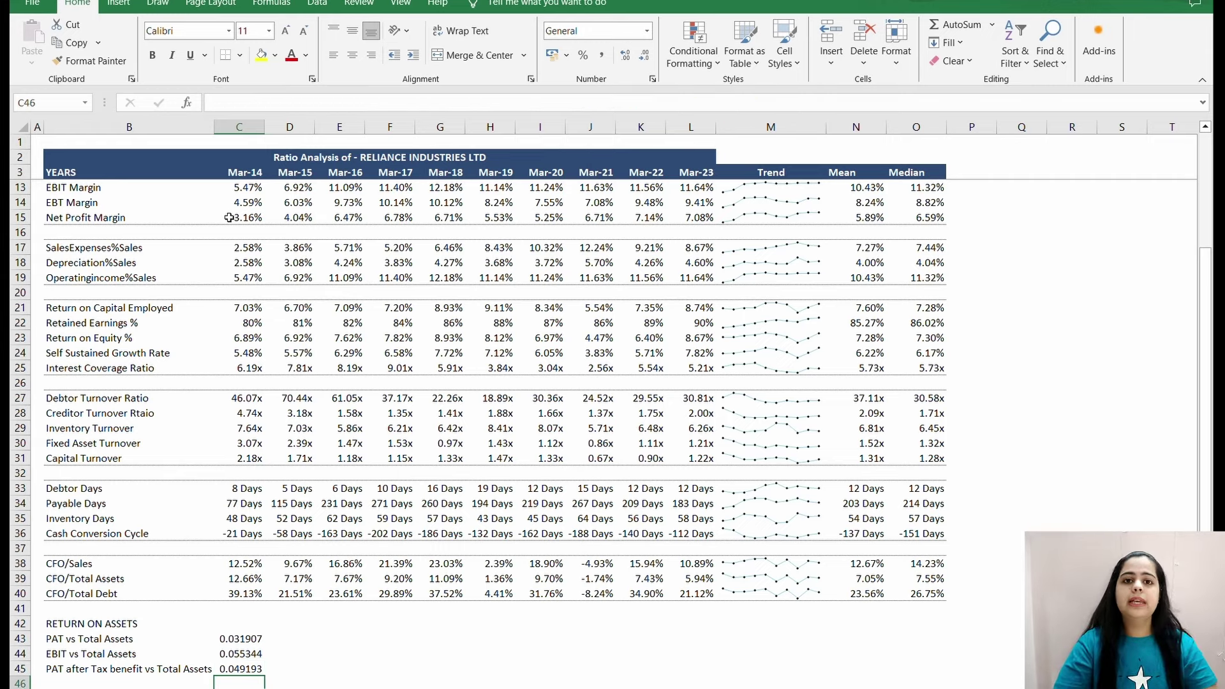
key(Up)
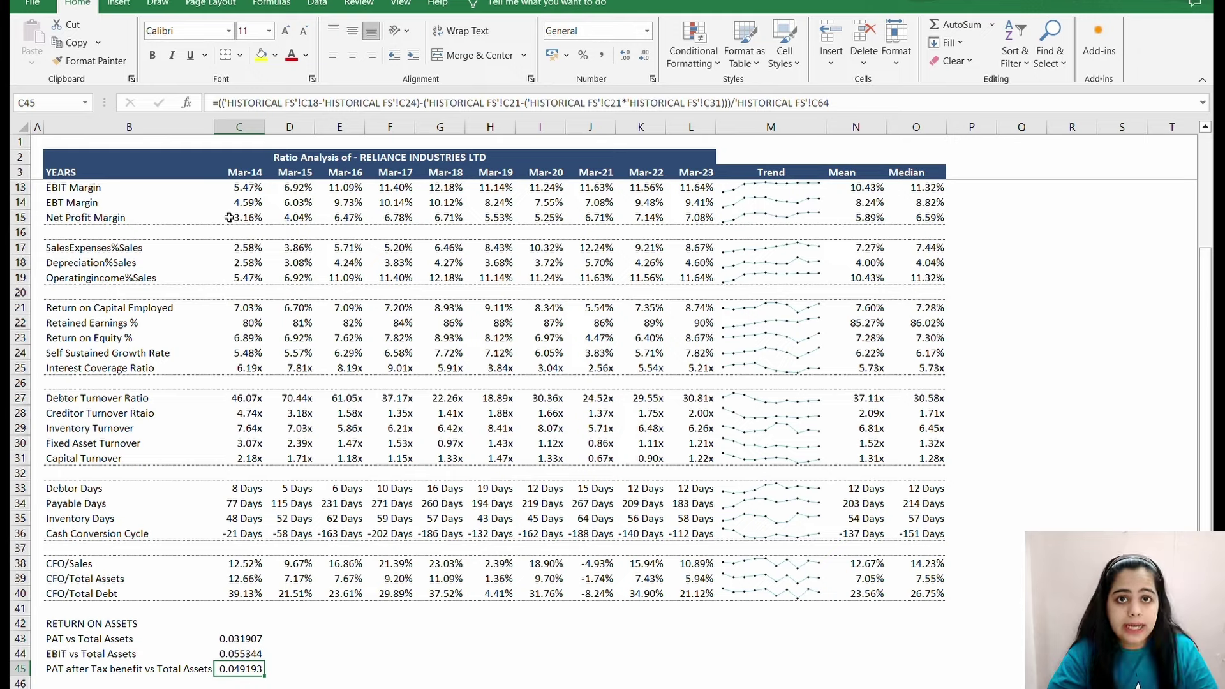
key(Down)
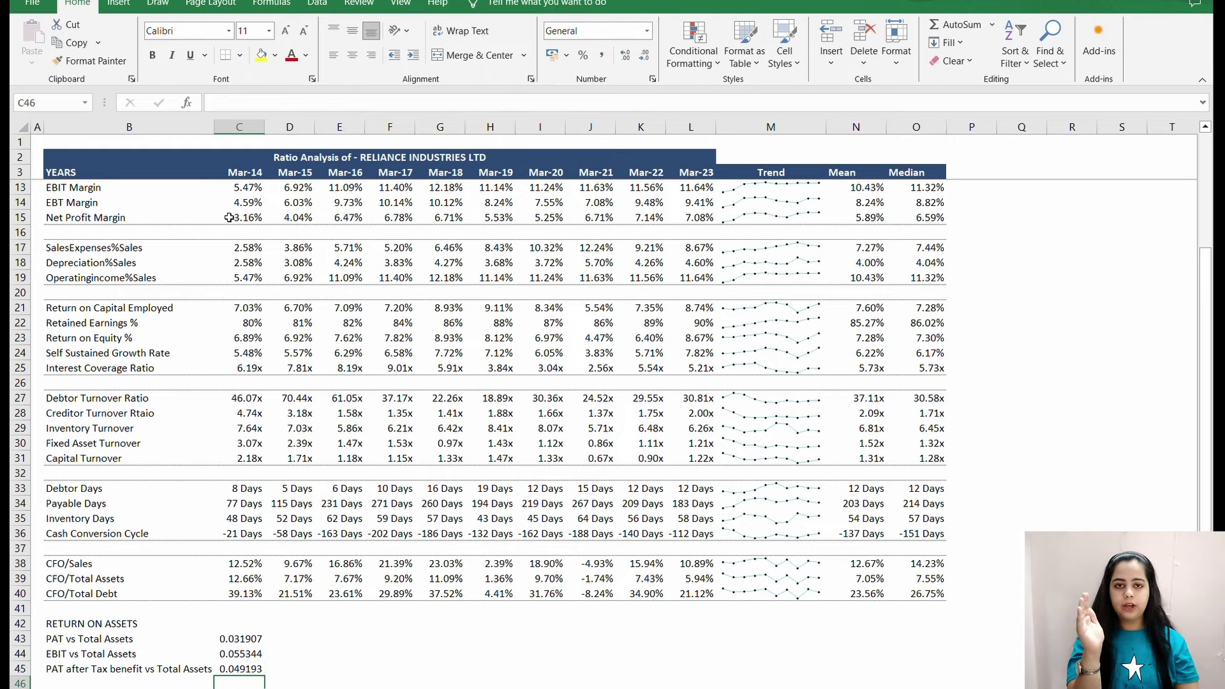
key(Up)
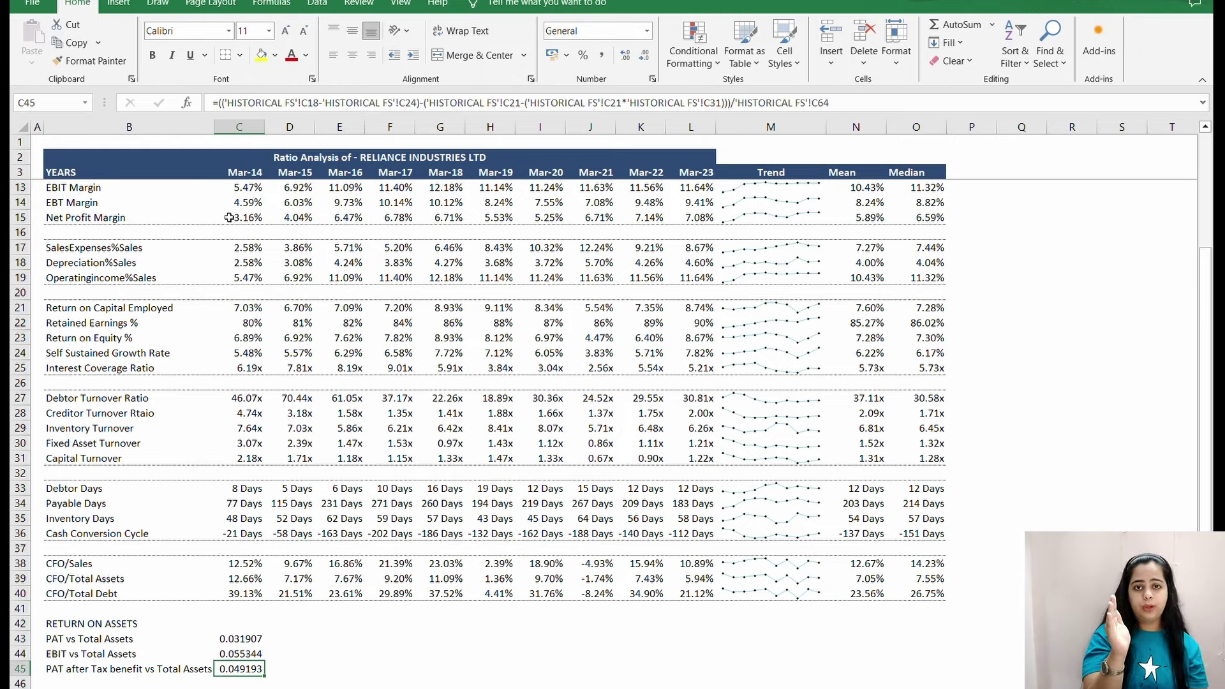
key(Down)
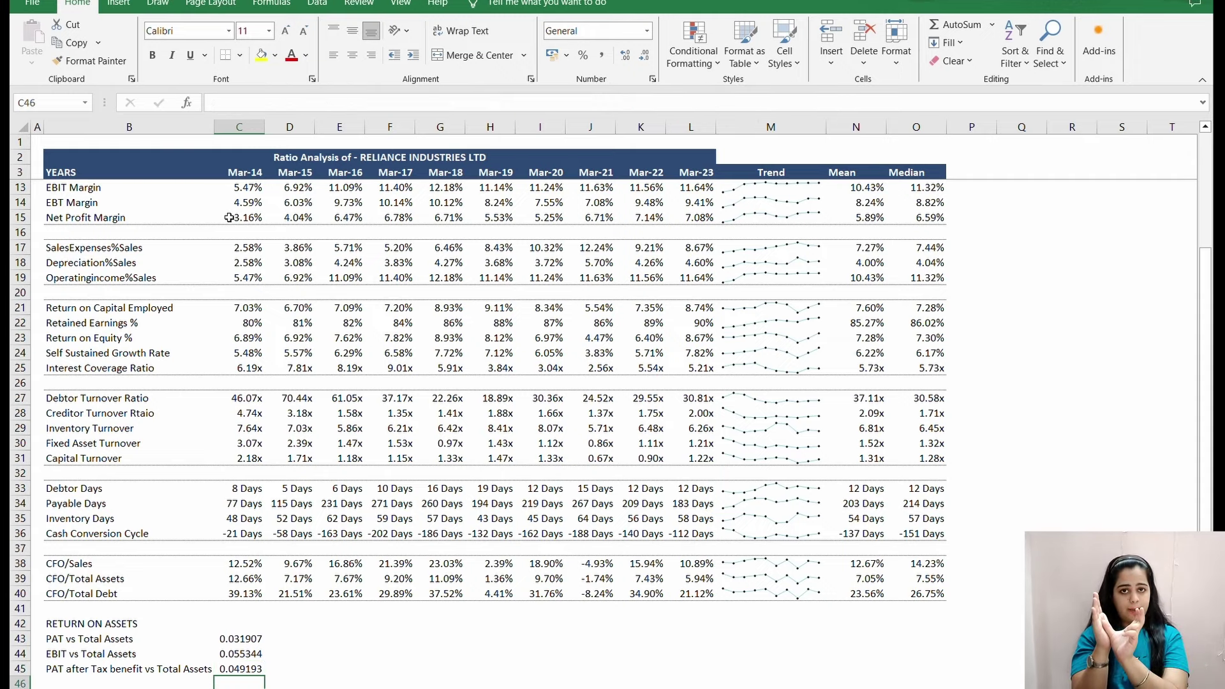
key(Up)
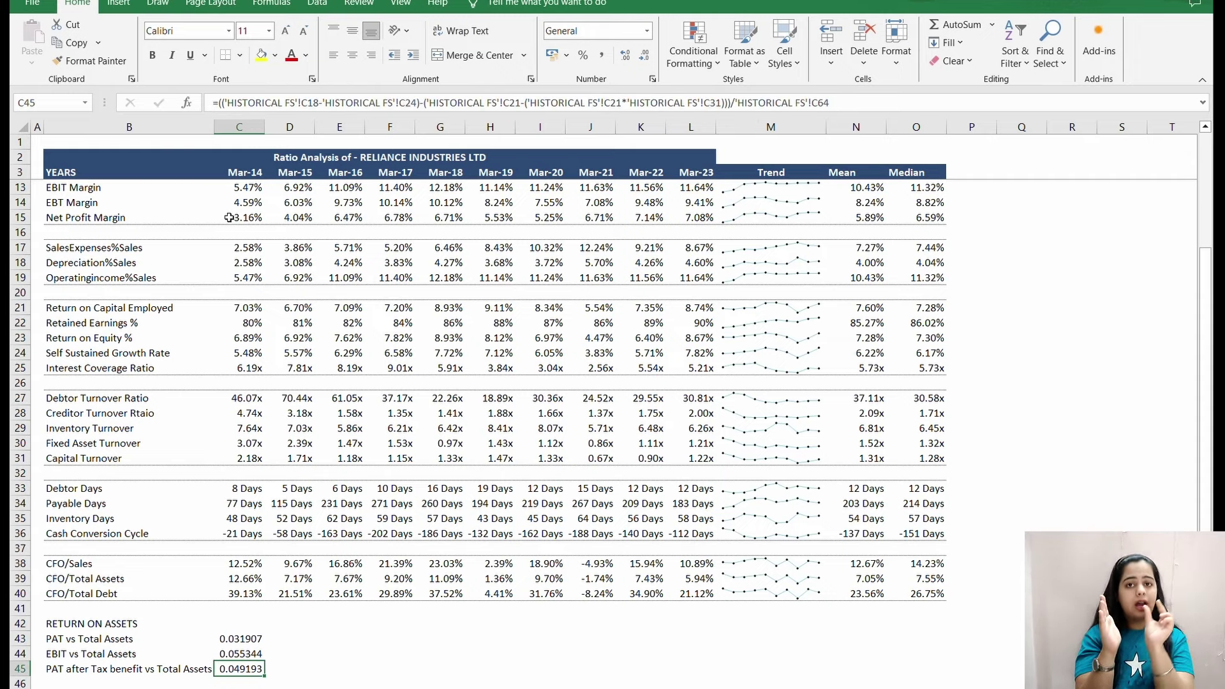
key(Down)
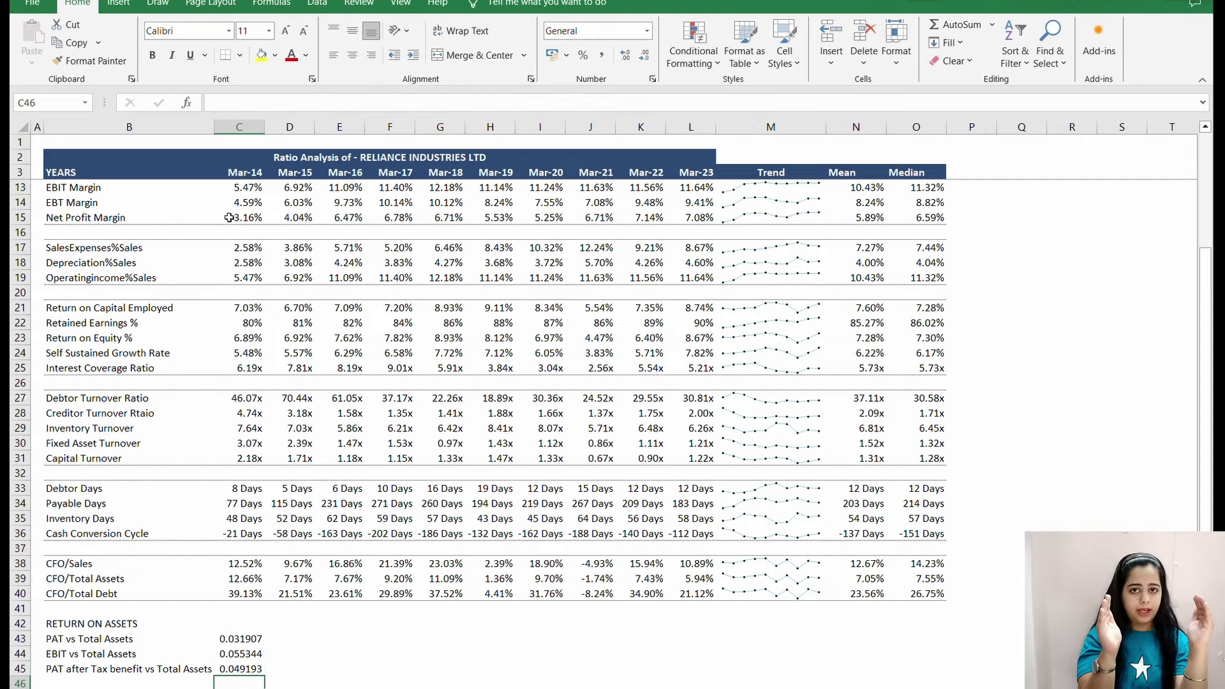
key(Up)
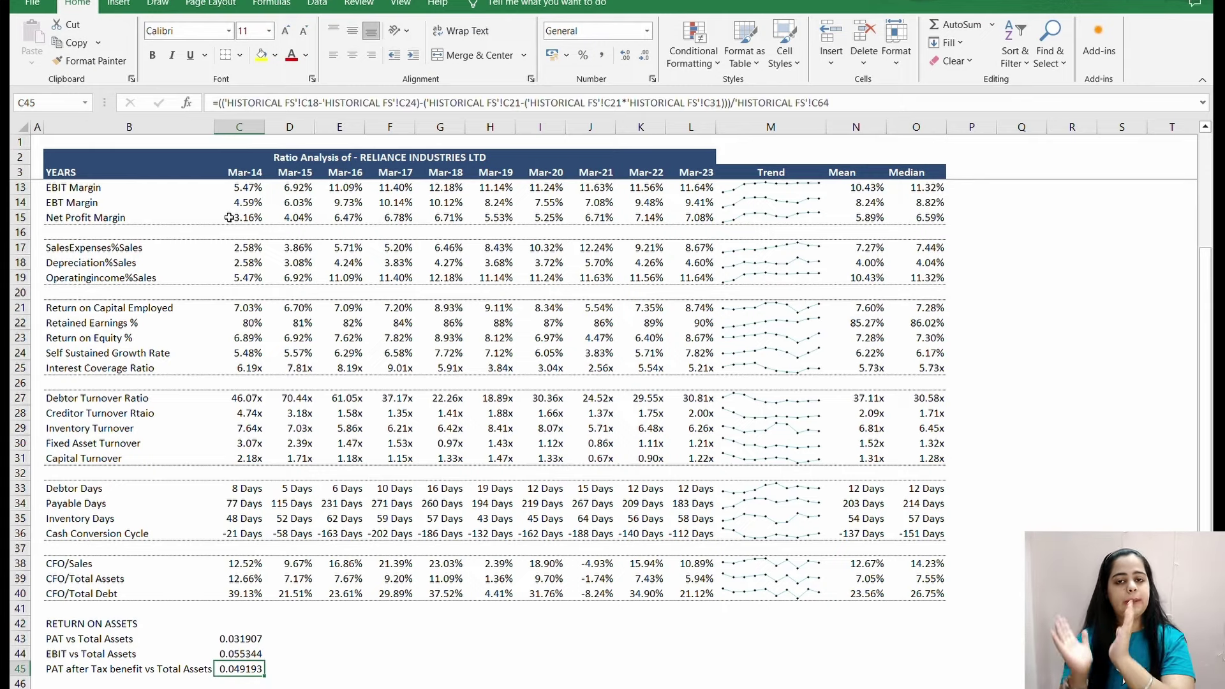
key(Down)
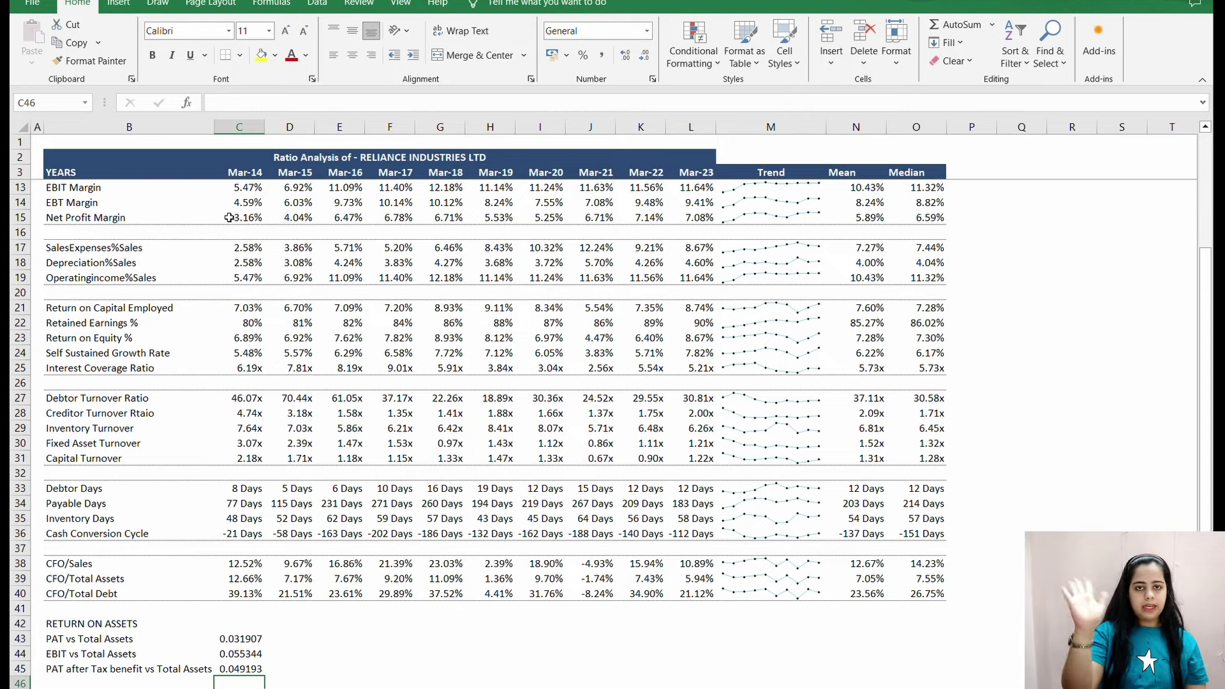
key(Up)
key(Down)
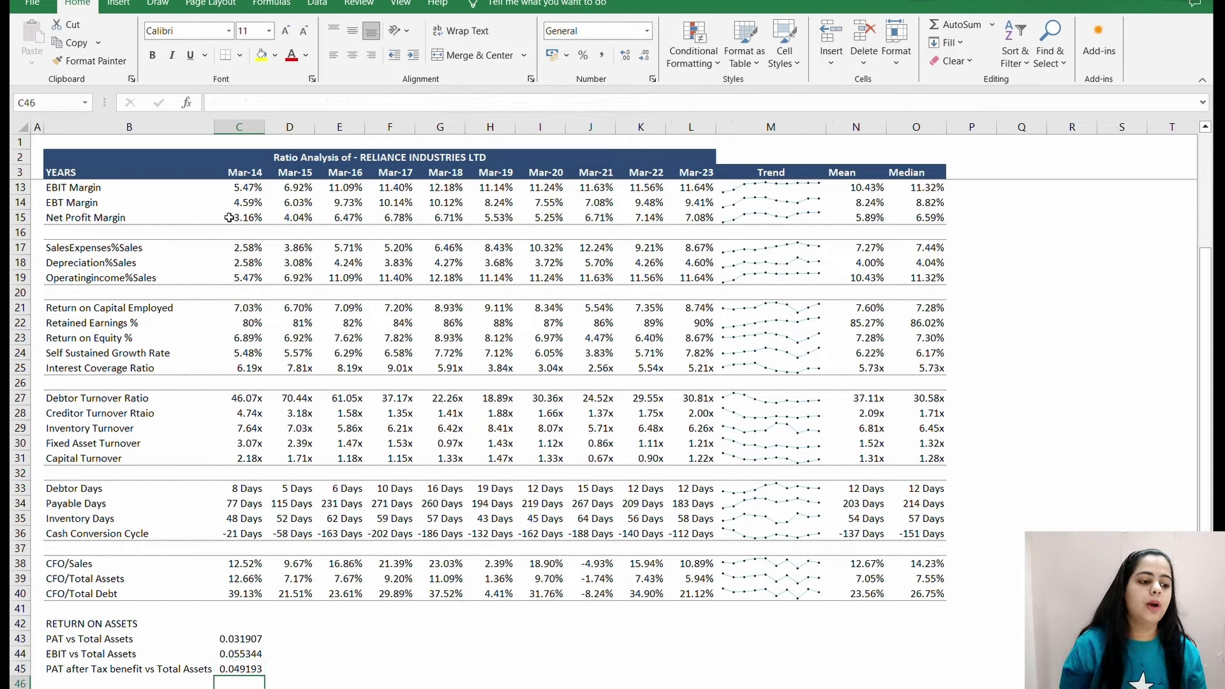
key(Up)
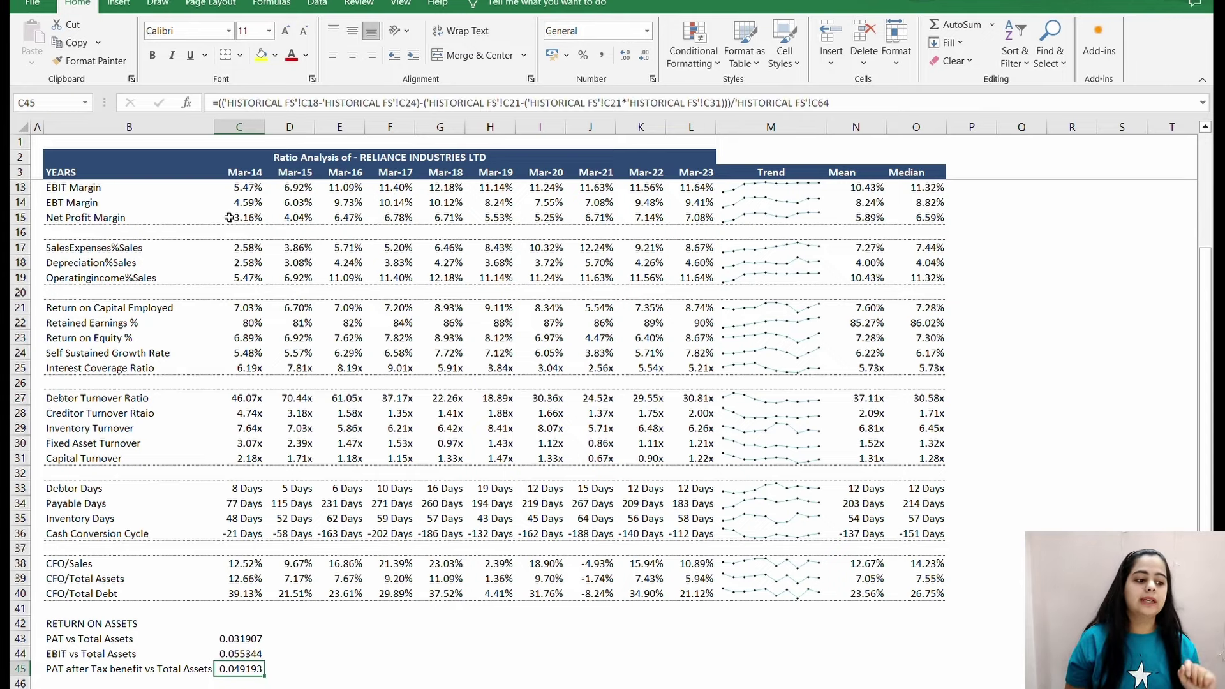
key(Down)
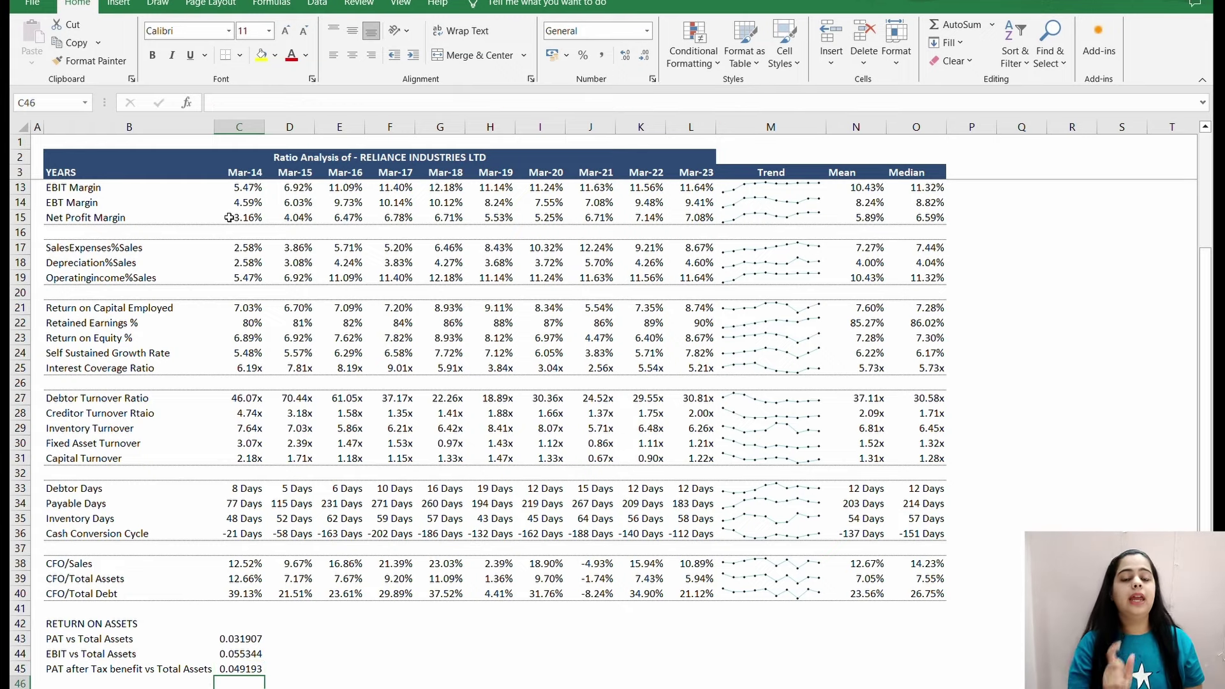
key(Up)
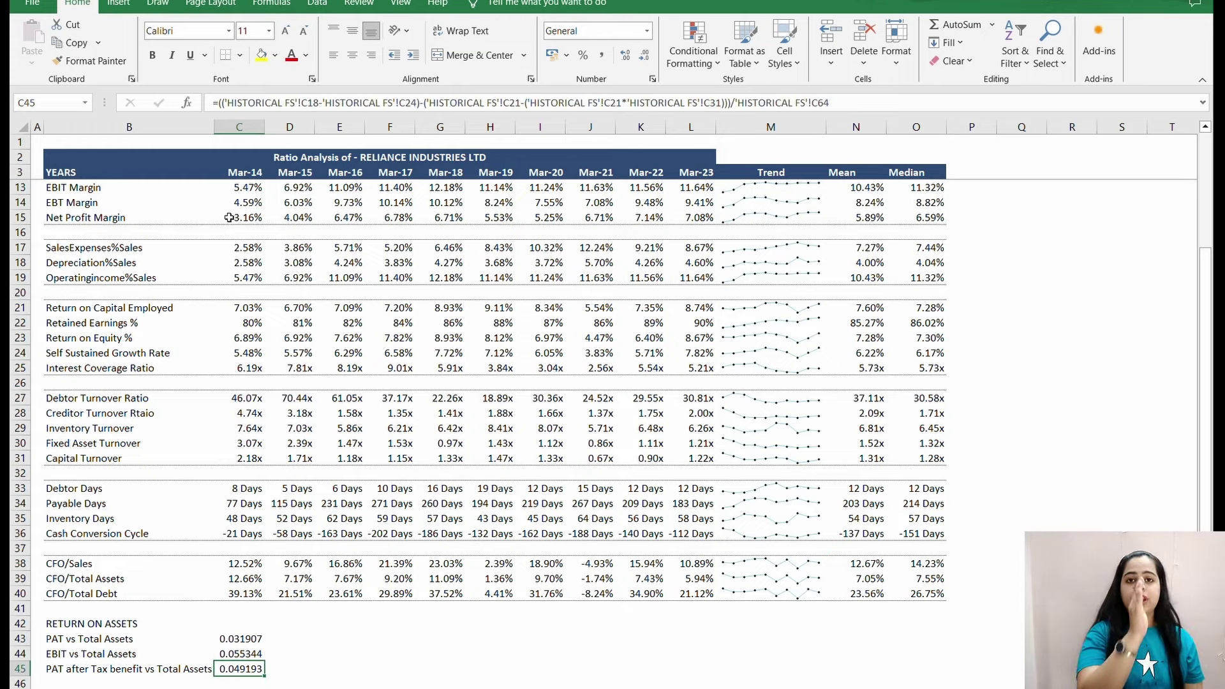
key(Down)
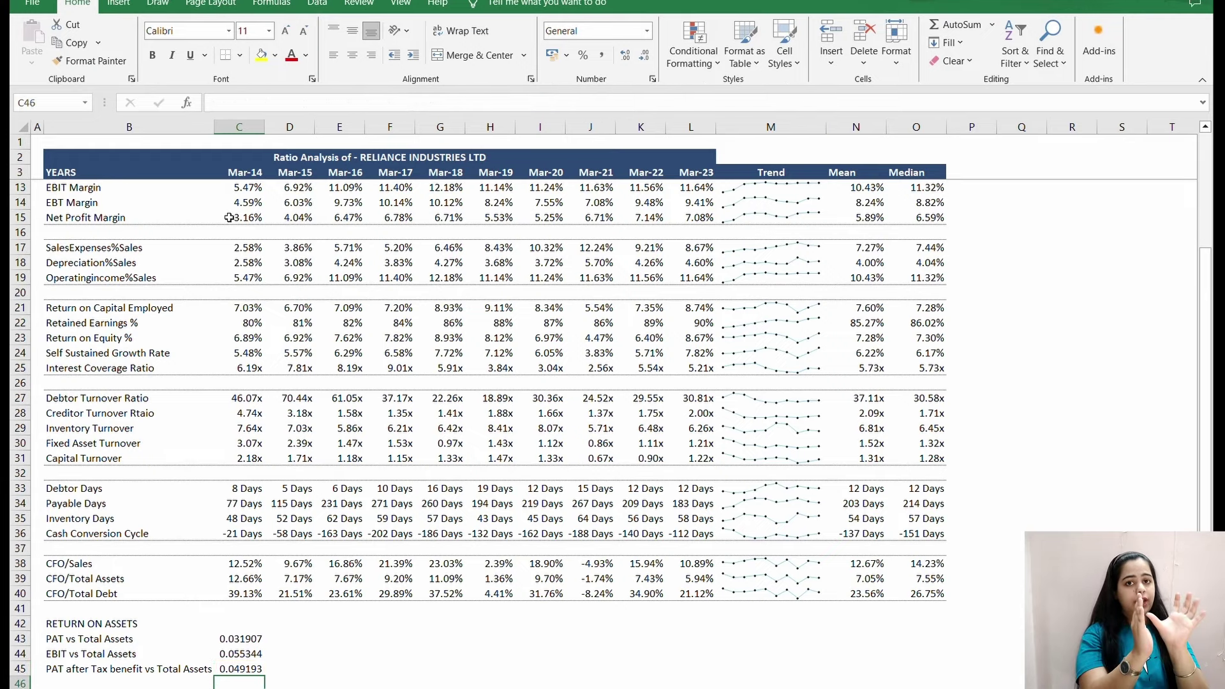
key(Up)
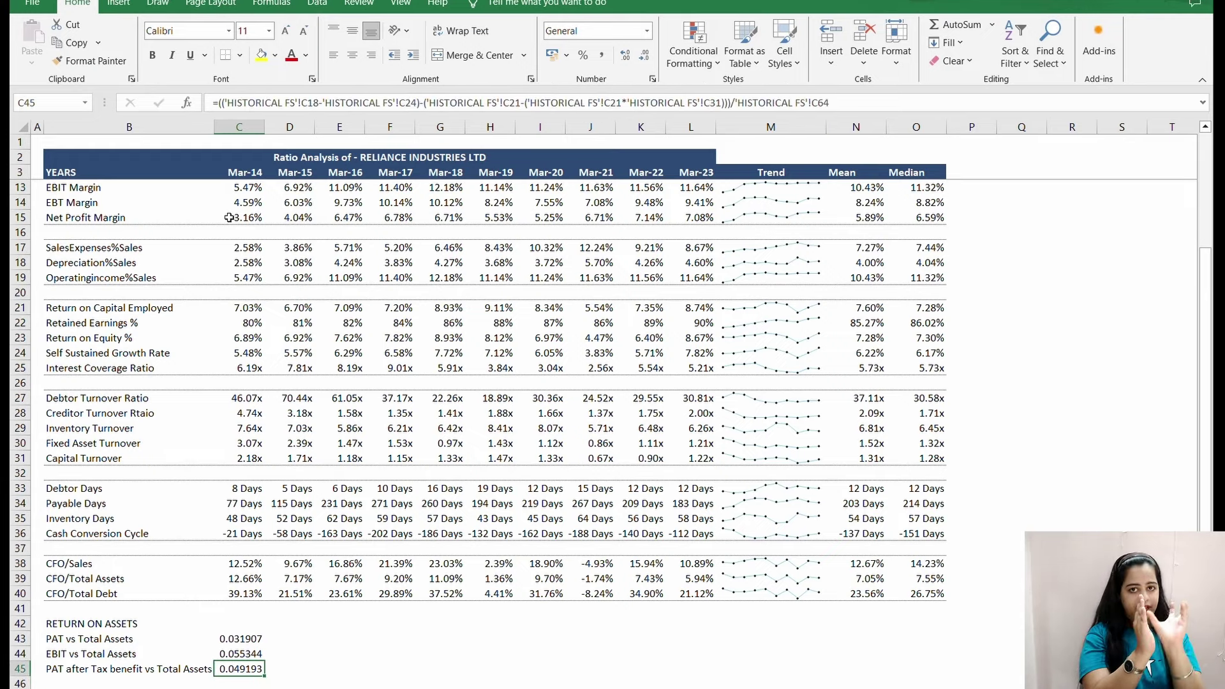
key(Down)
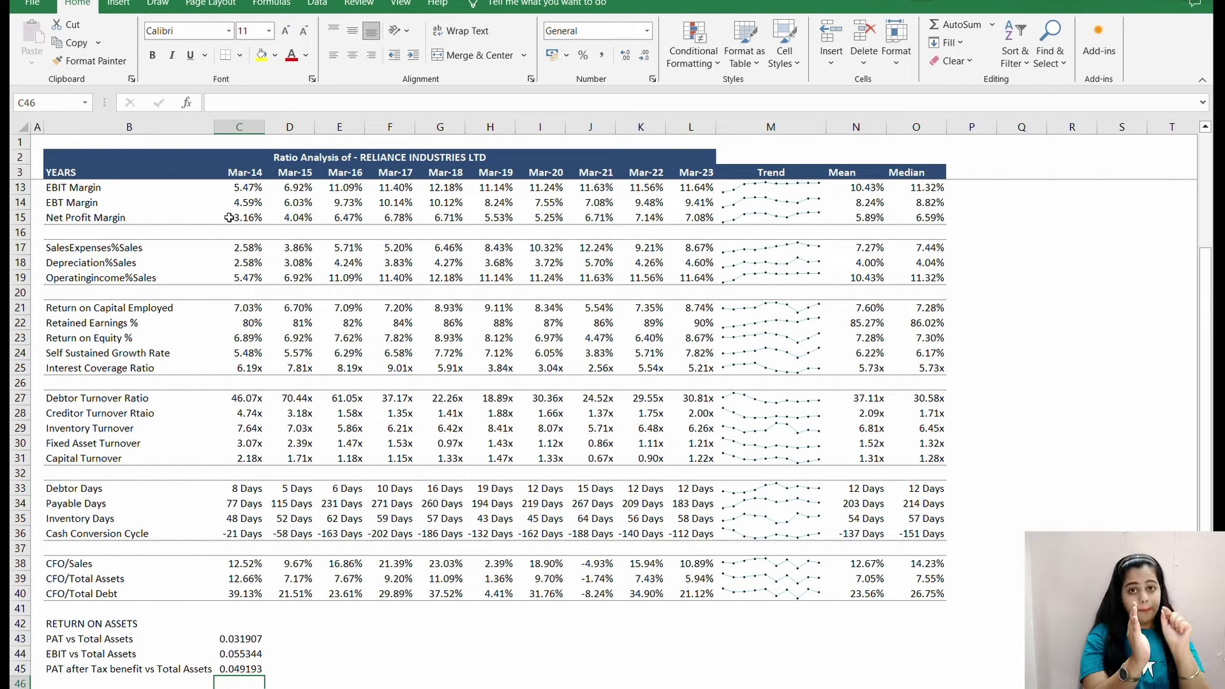
key(Up)
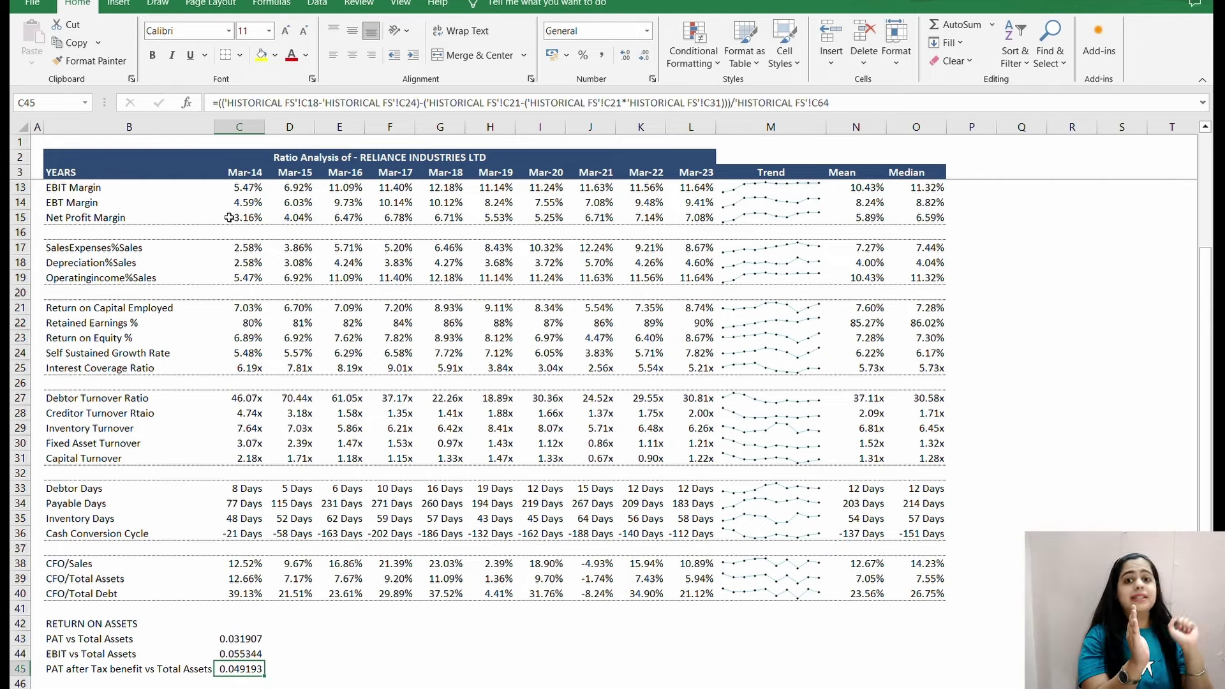
key(Down)
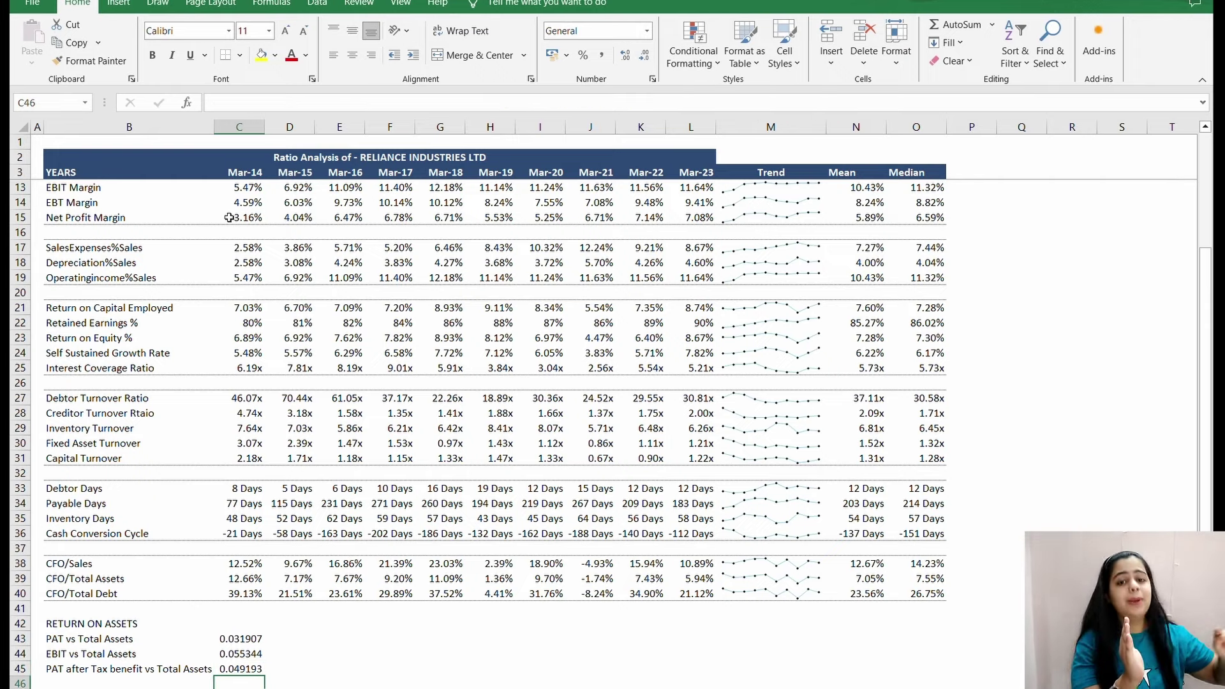
key(Up)
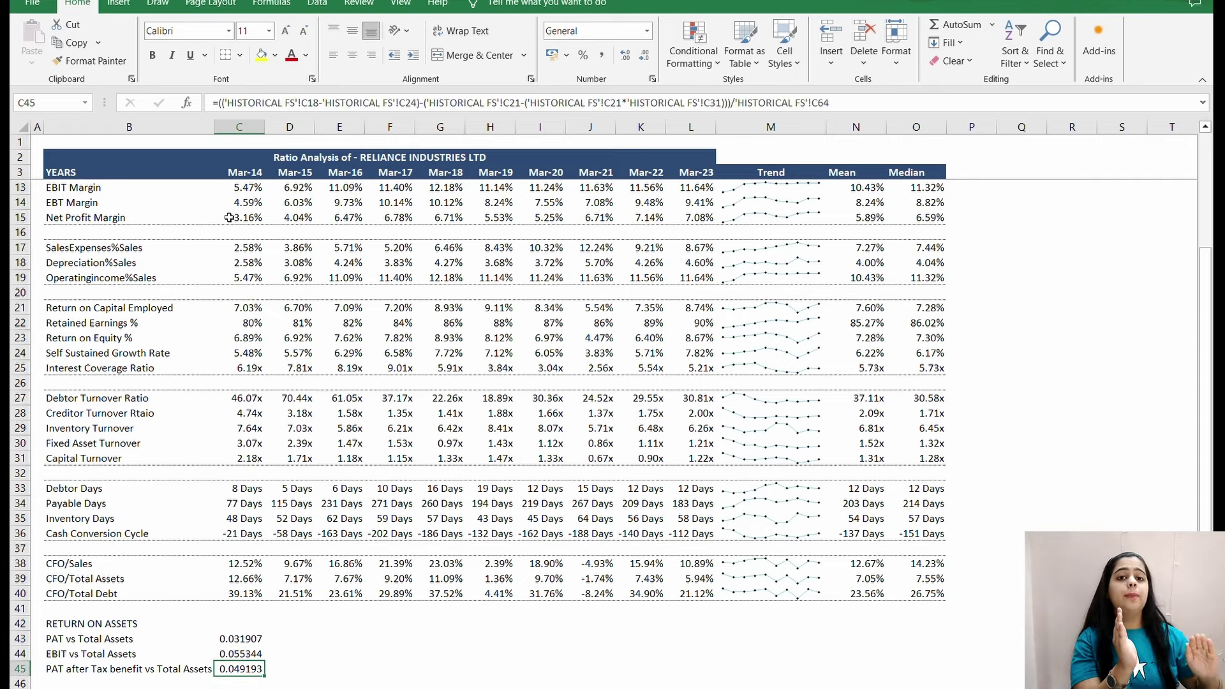
key(Down)
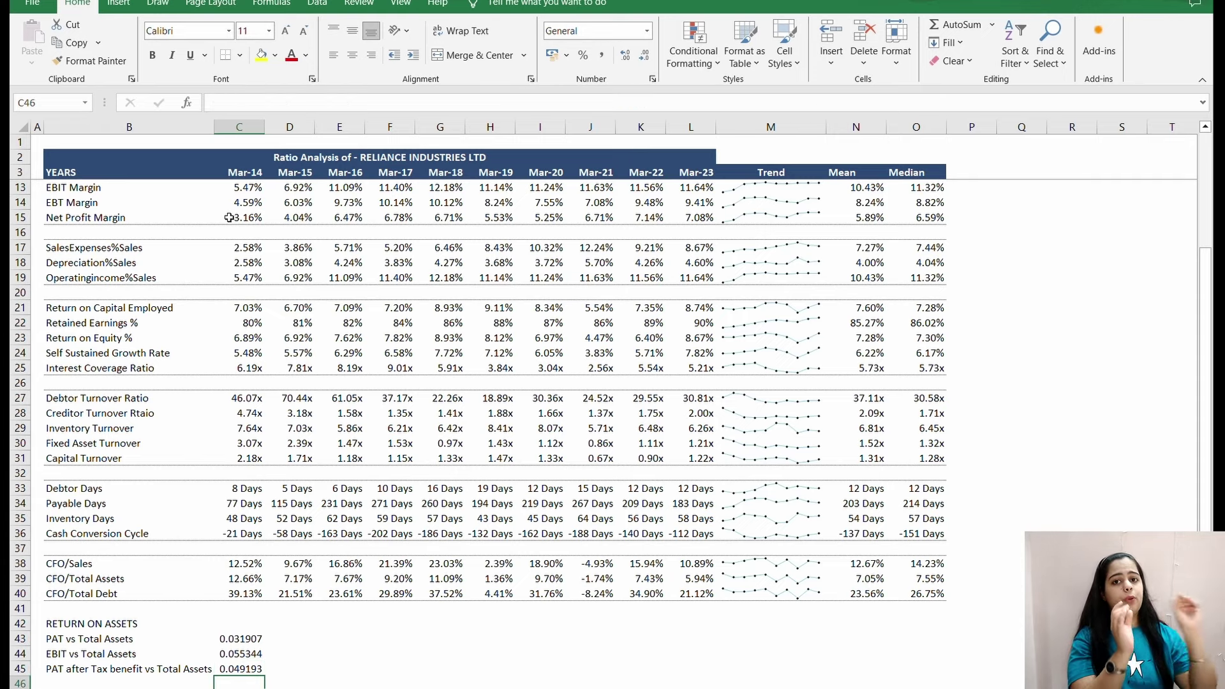
key(Up)
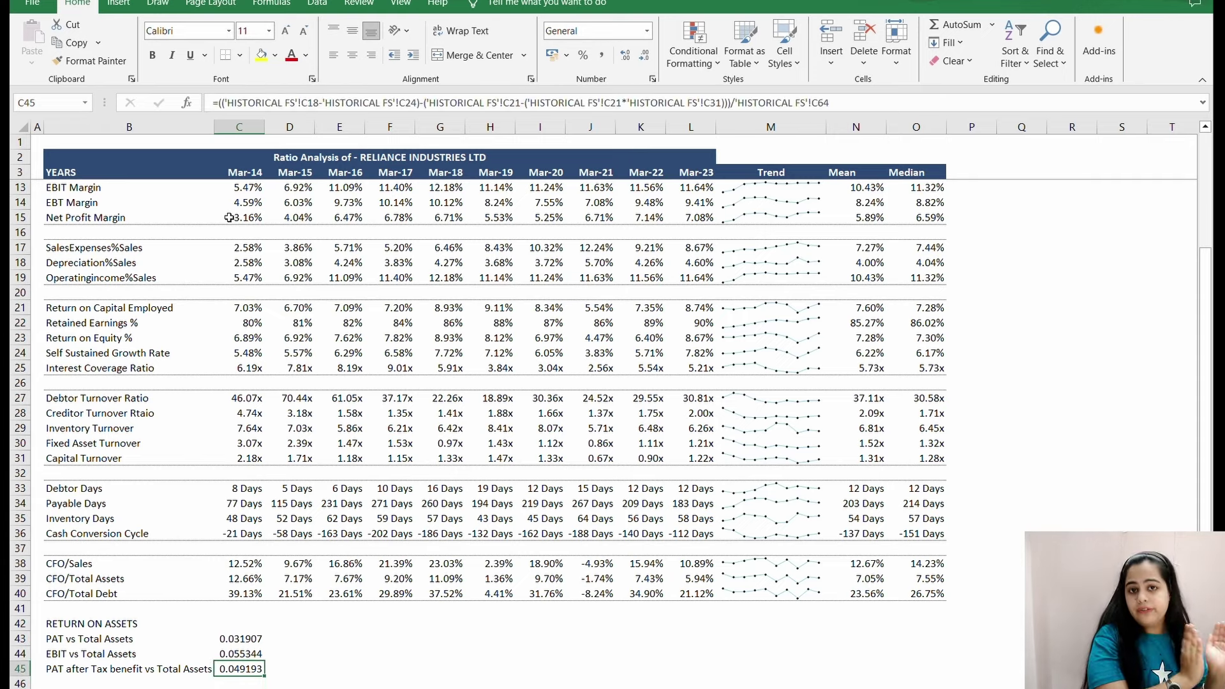
key(Down)
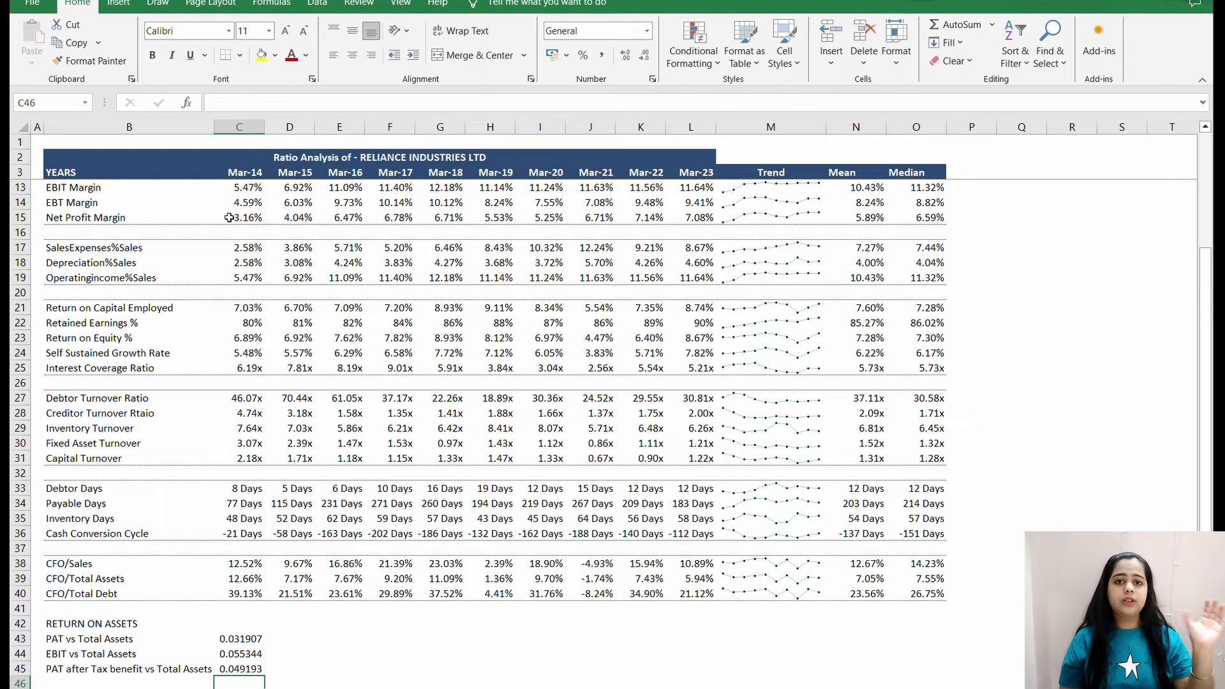
key(Up)
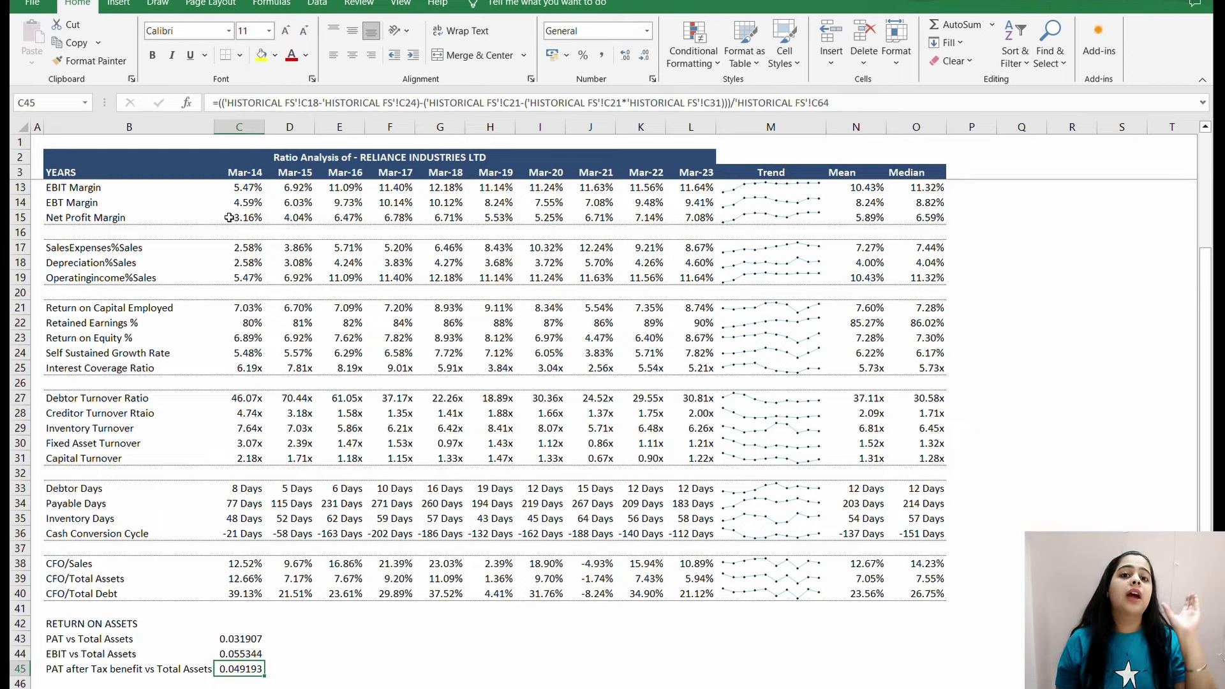
key(Down)
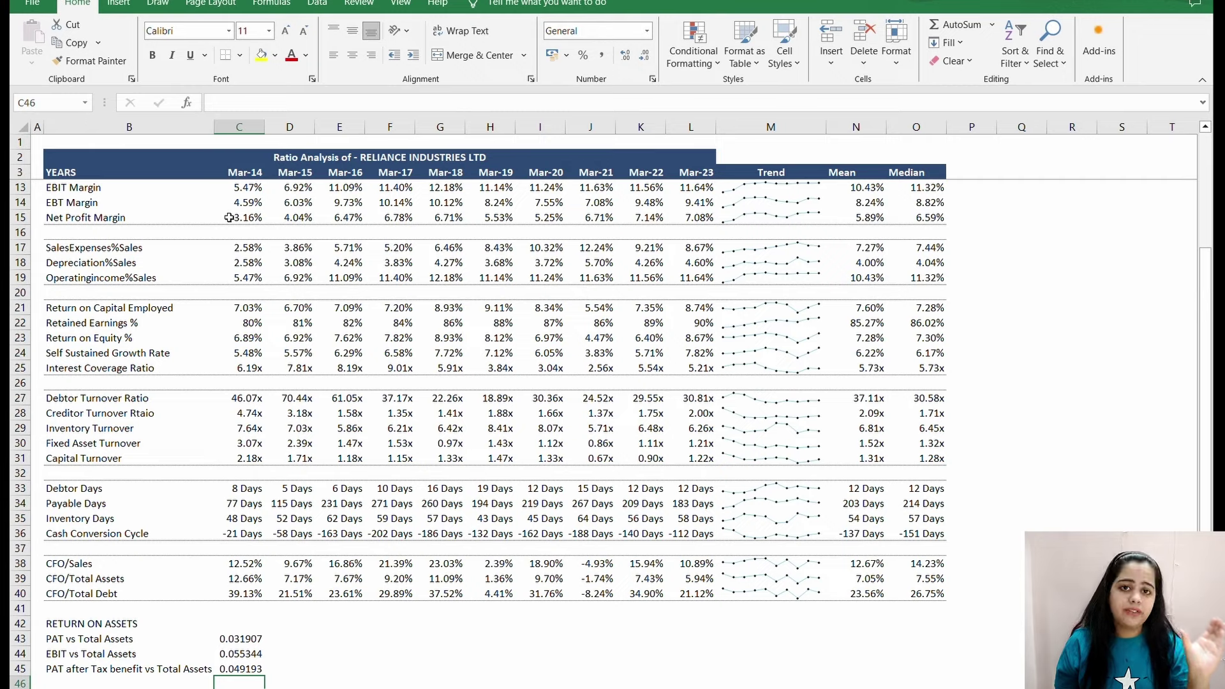
key(Up)
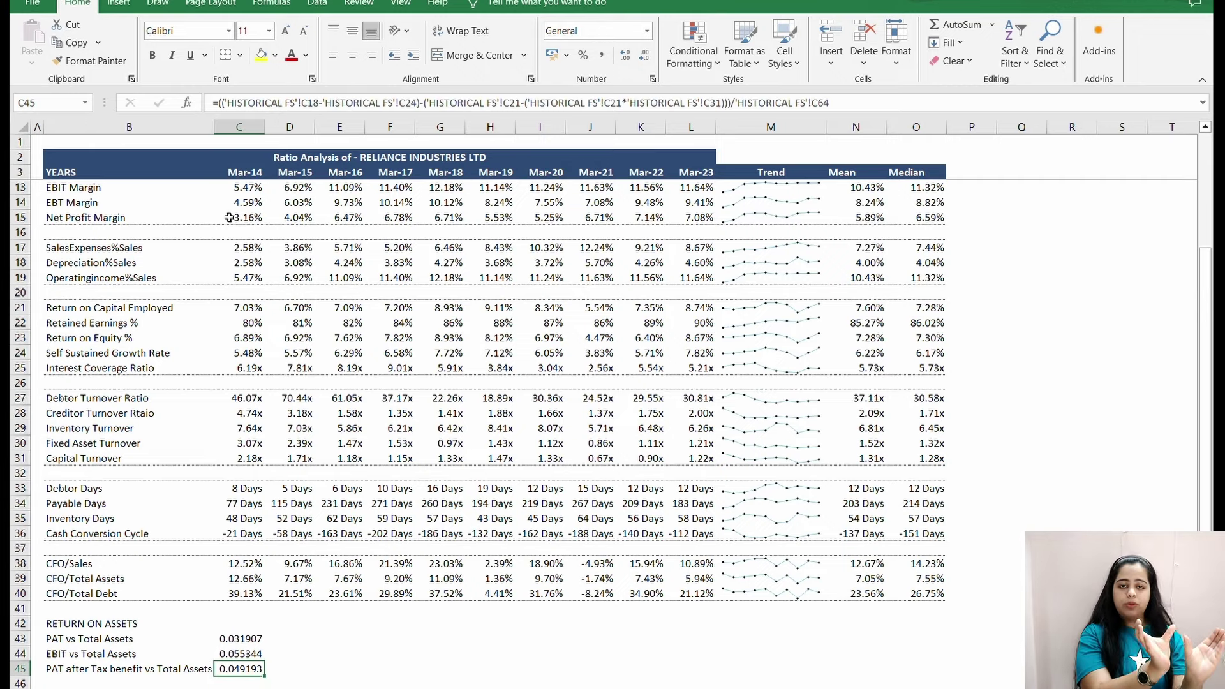
key(Down)
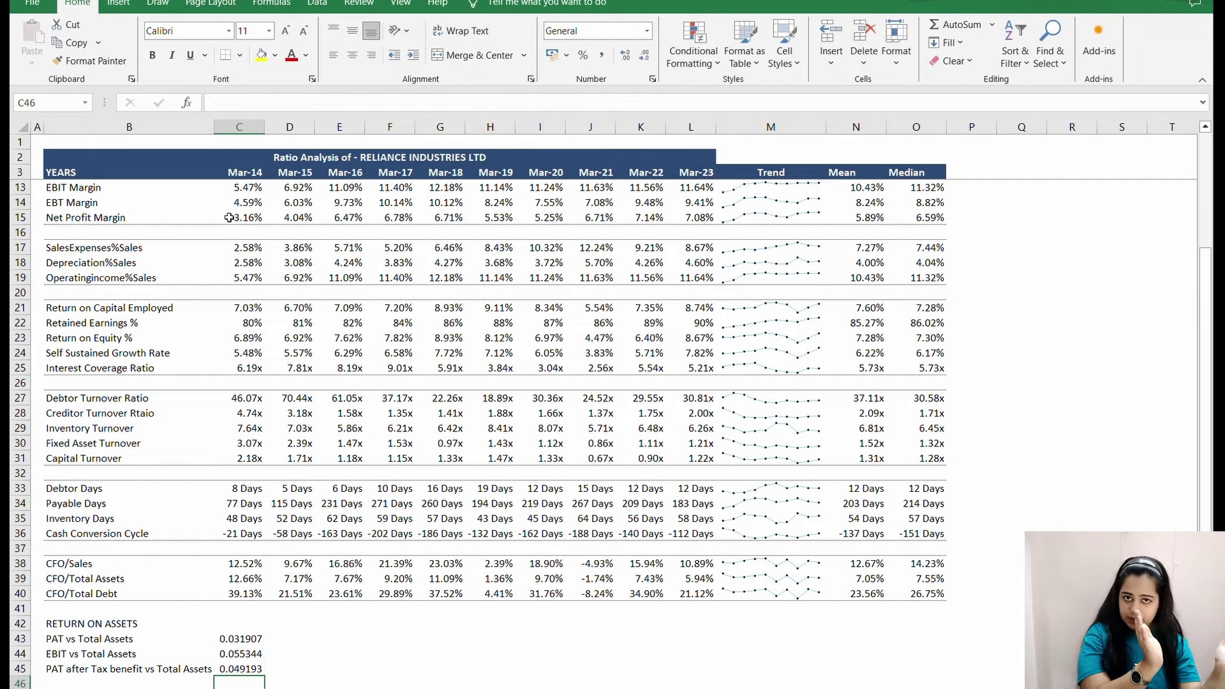
key(Up)
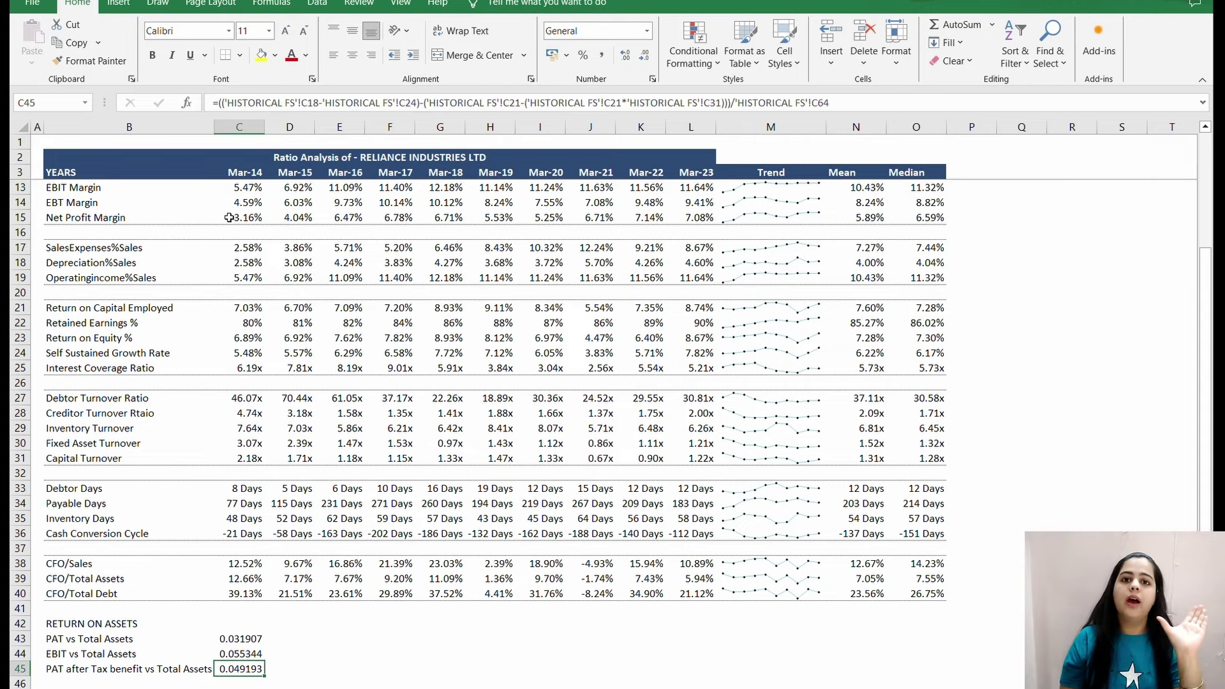
key(Down)
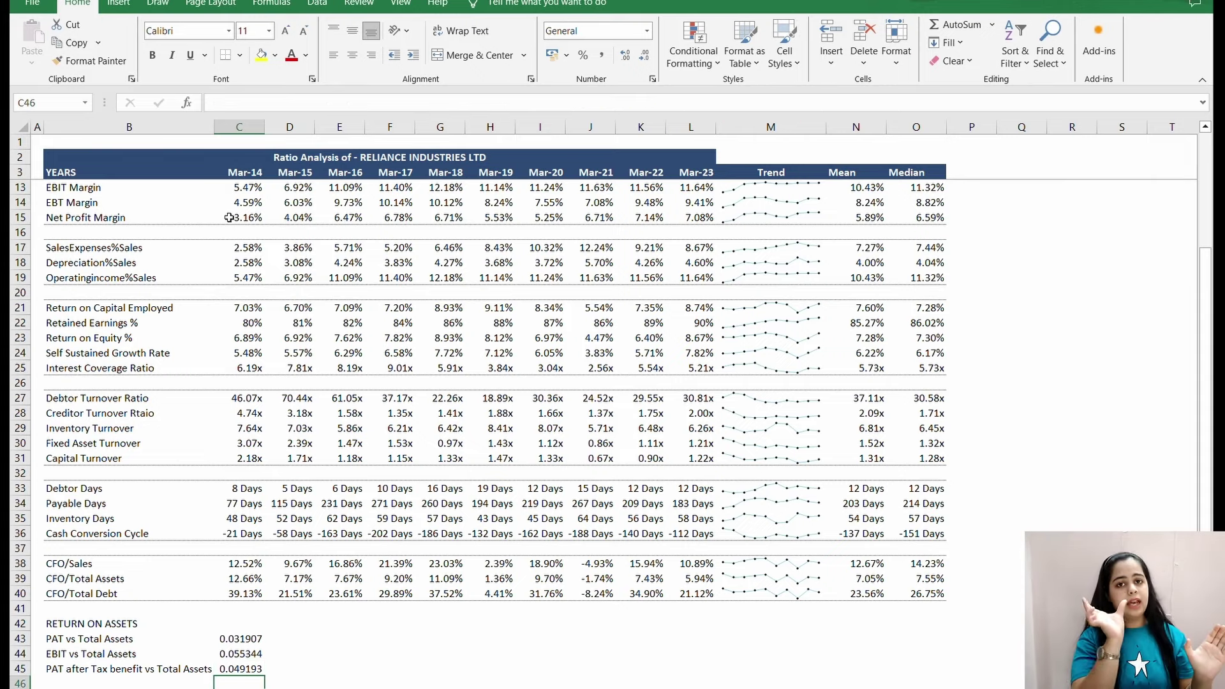
key(Up)
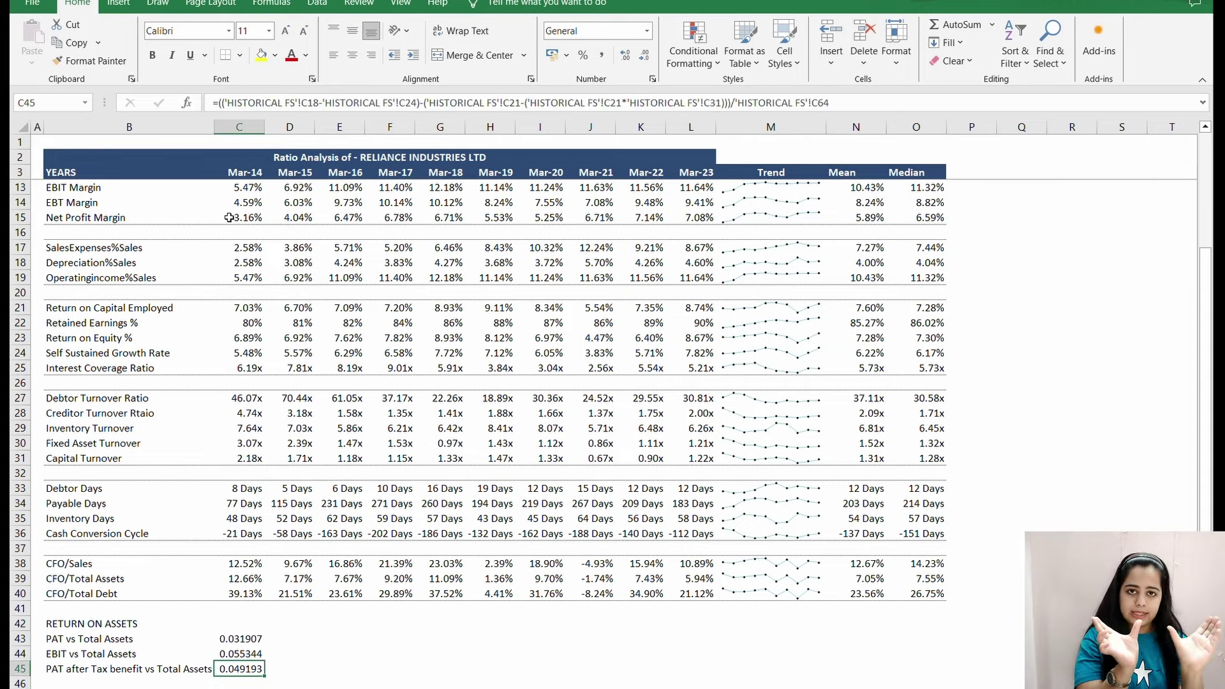
key(Down)
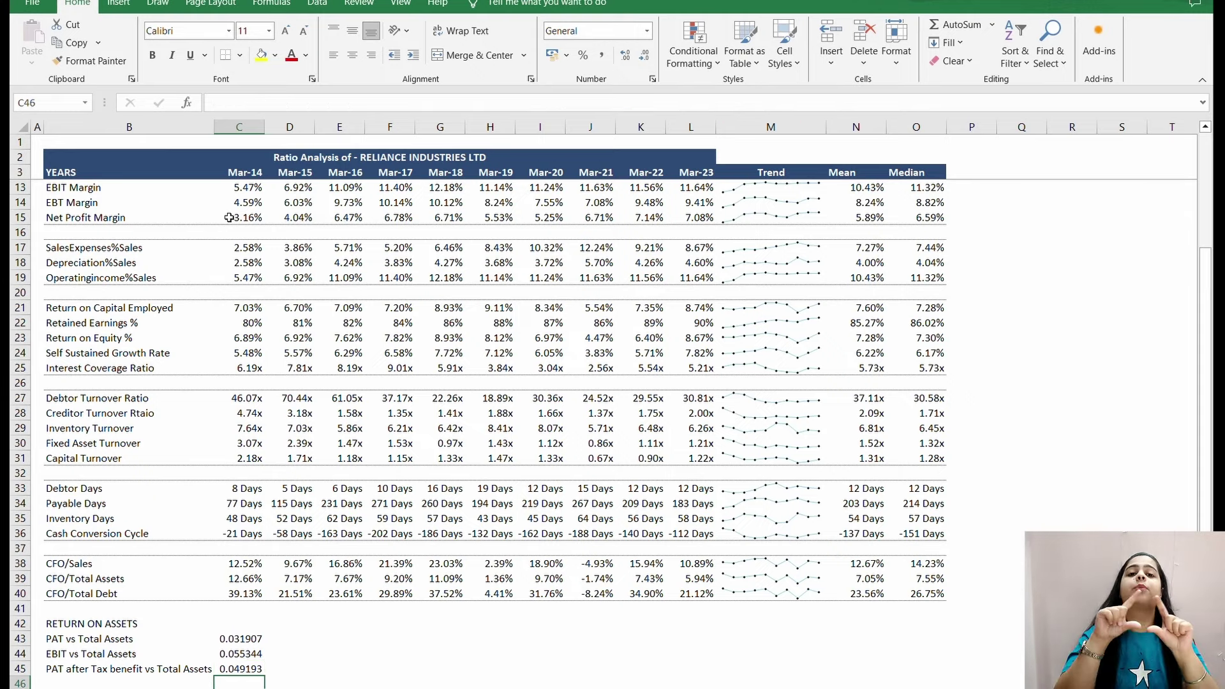
key(Up)
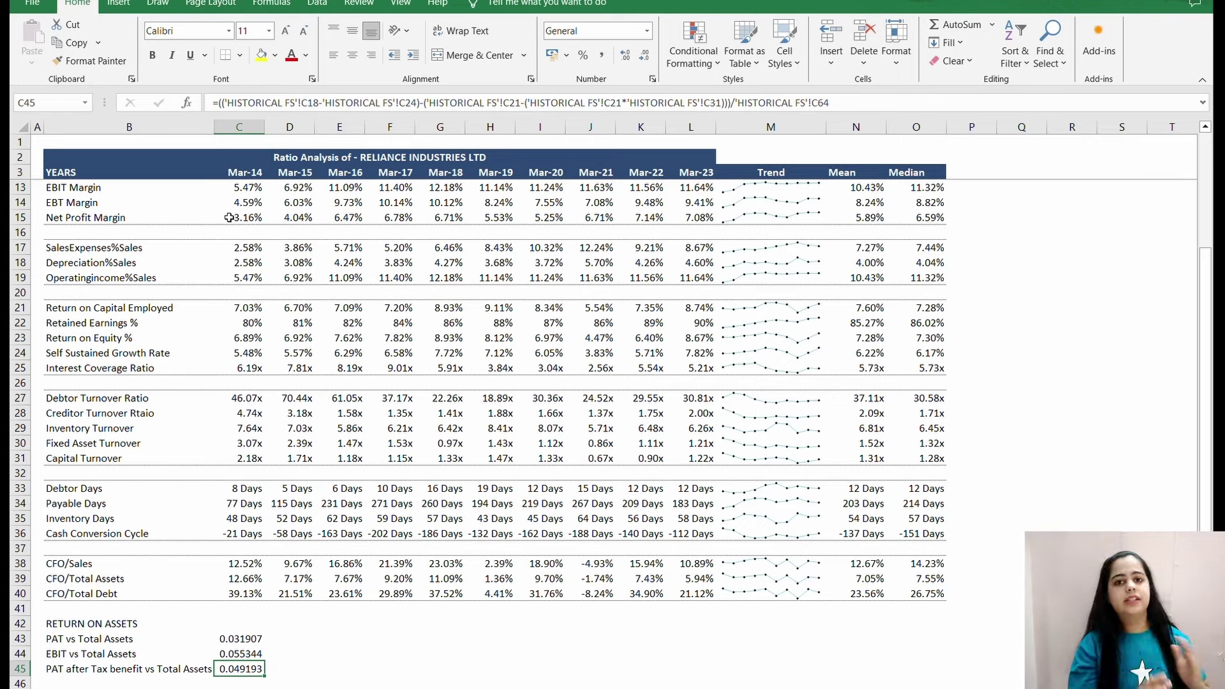
key(Down)
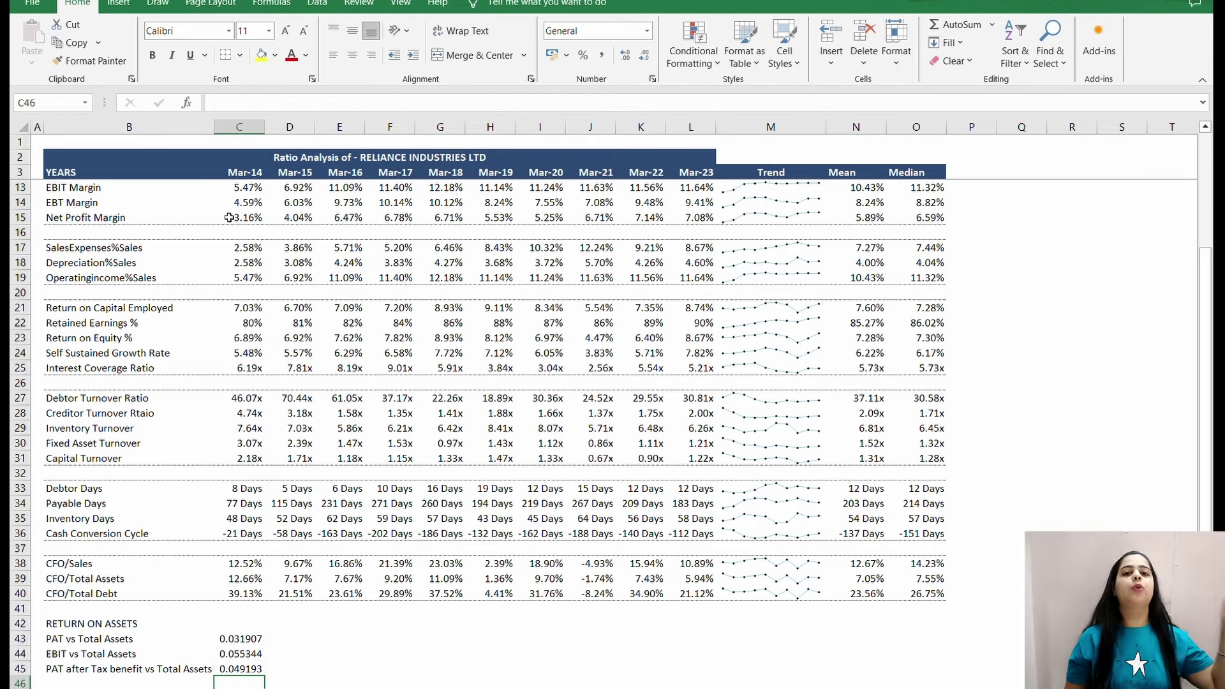
key(Up)
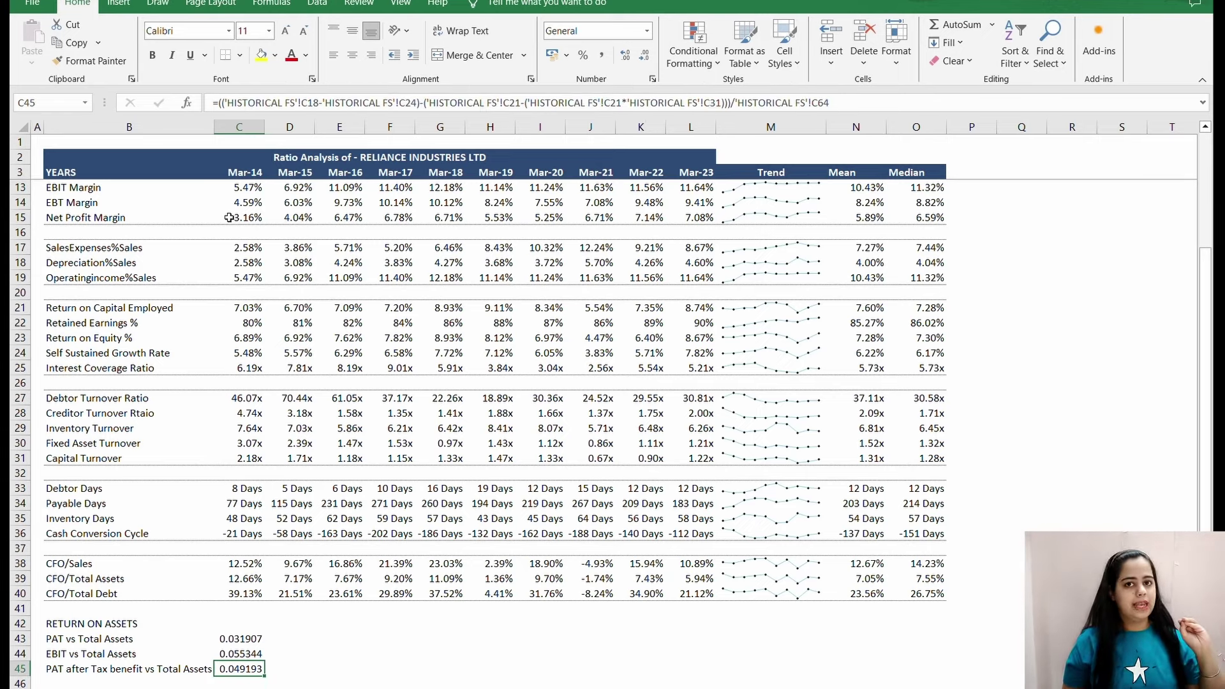
key(Down)
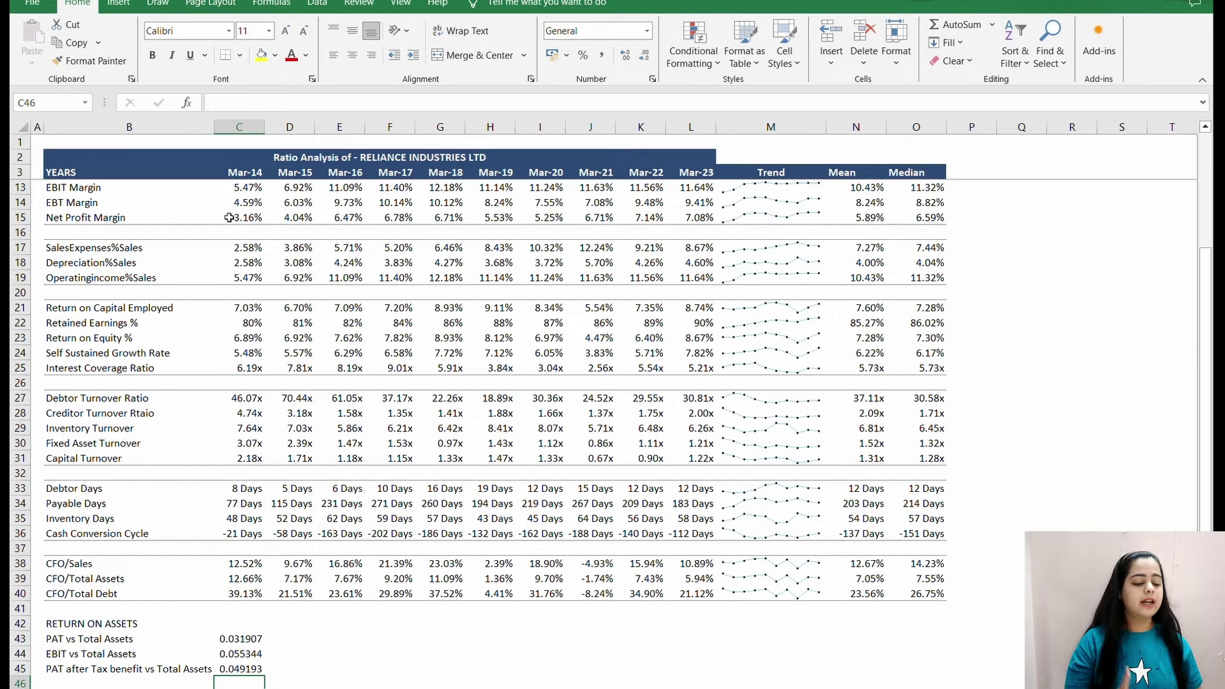
key(Up)
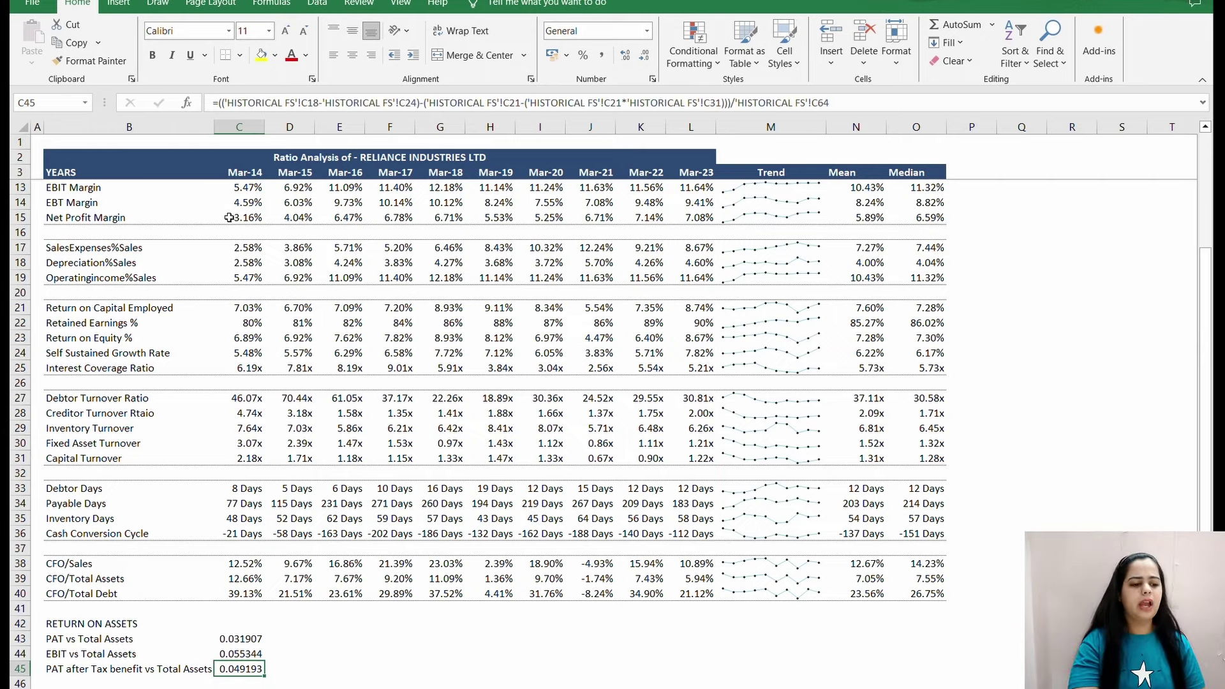
- Insert an opening IFERROR( directly after the equals sign of the PAT after Tax benefit vs Total Assets formula in C45
key(F2)
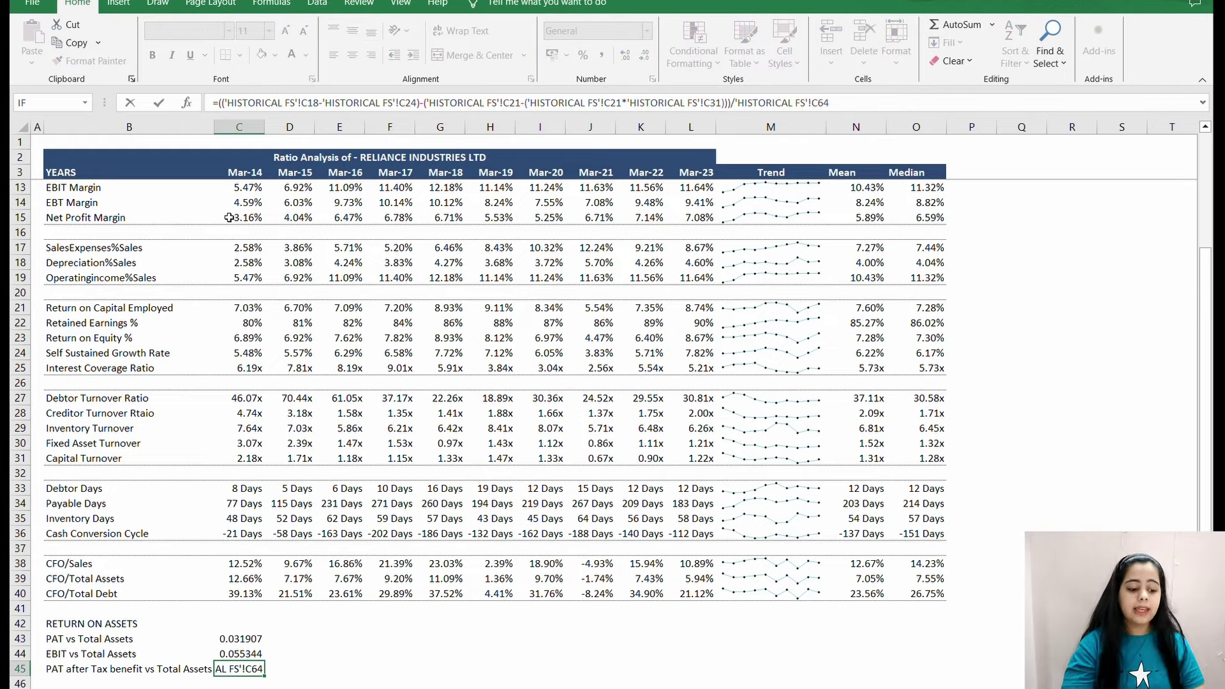
key(Left)
key(Left)
key(Left)
key(Left)
key(Left)
key(Left)
key(Left)
key(Left)
key(Left)
key(Left)
key(Left)
key(Left)
key(Left)
key(Left)
key(Left)
key(Left)
key(Left)
key(Left)
key(Left)
key(Left)
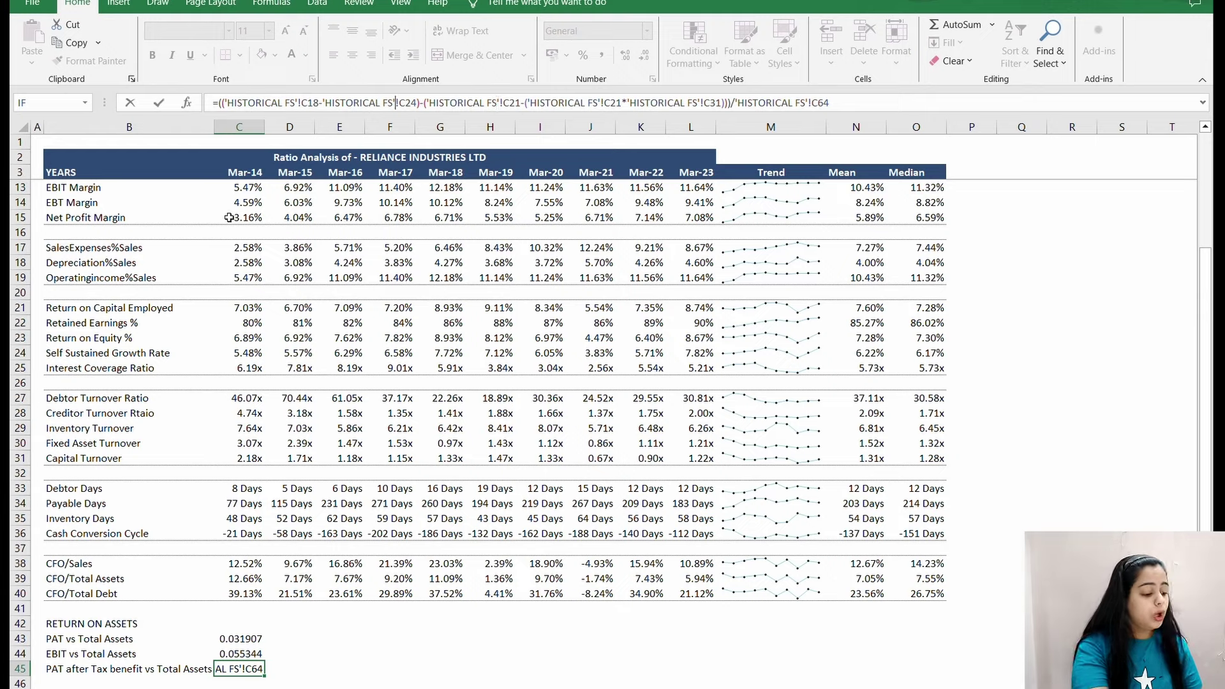
key(Left)
key(Left)
key(Left)
key(Left)
key(Left)
key(Left)
key(Left)
key(Left)
key(Left)
key(Left)
key(Left)
key(Left)
key(Left)
key(Left)
key(Left)
key(Left)
key(Left)
key(Left)
key(Left)
key(Left)
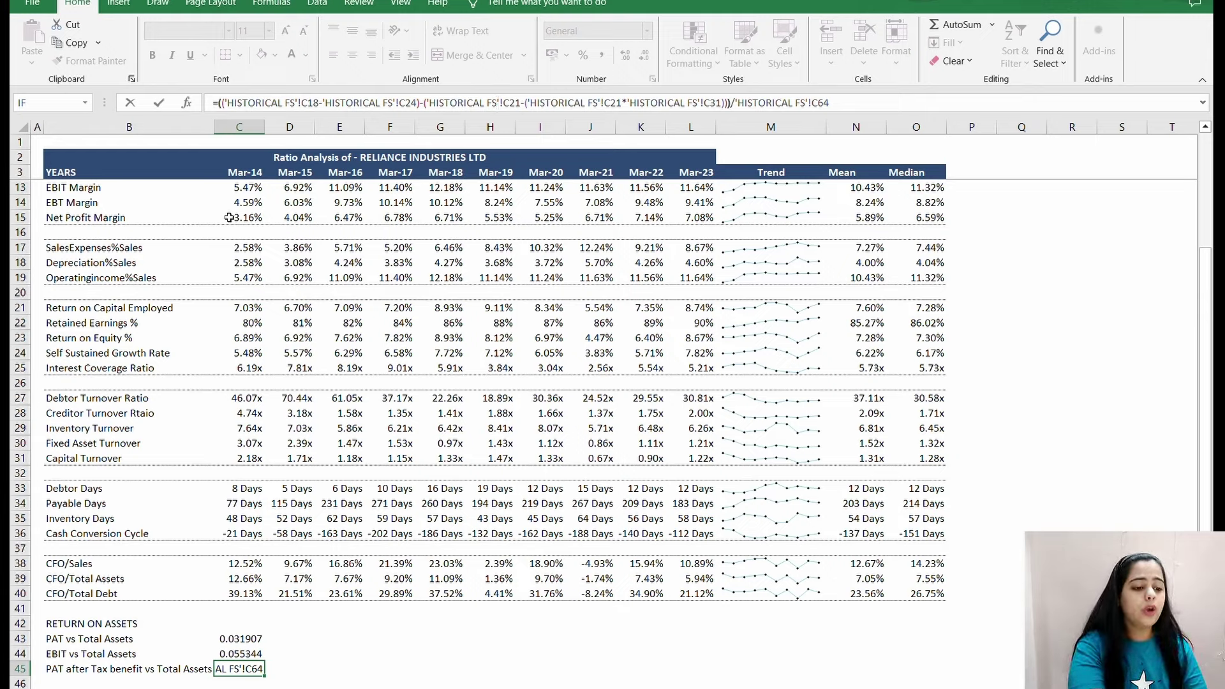
text(iferr)
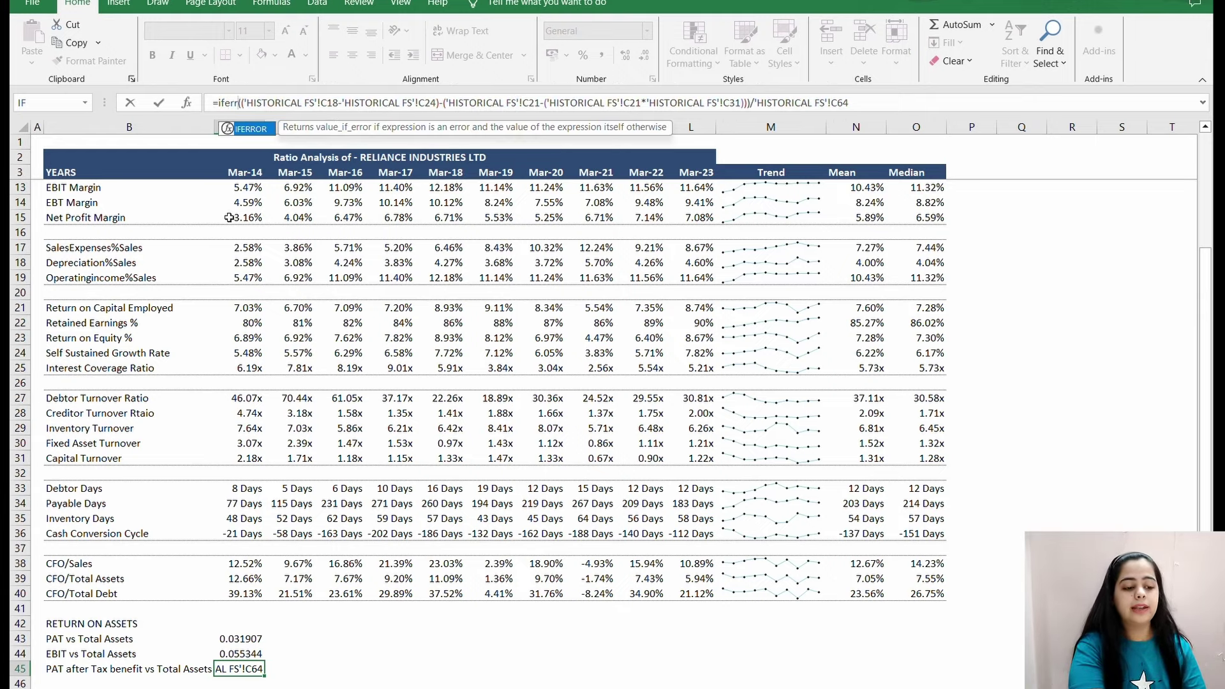
text(or()
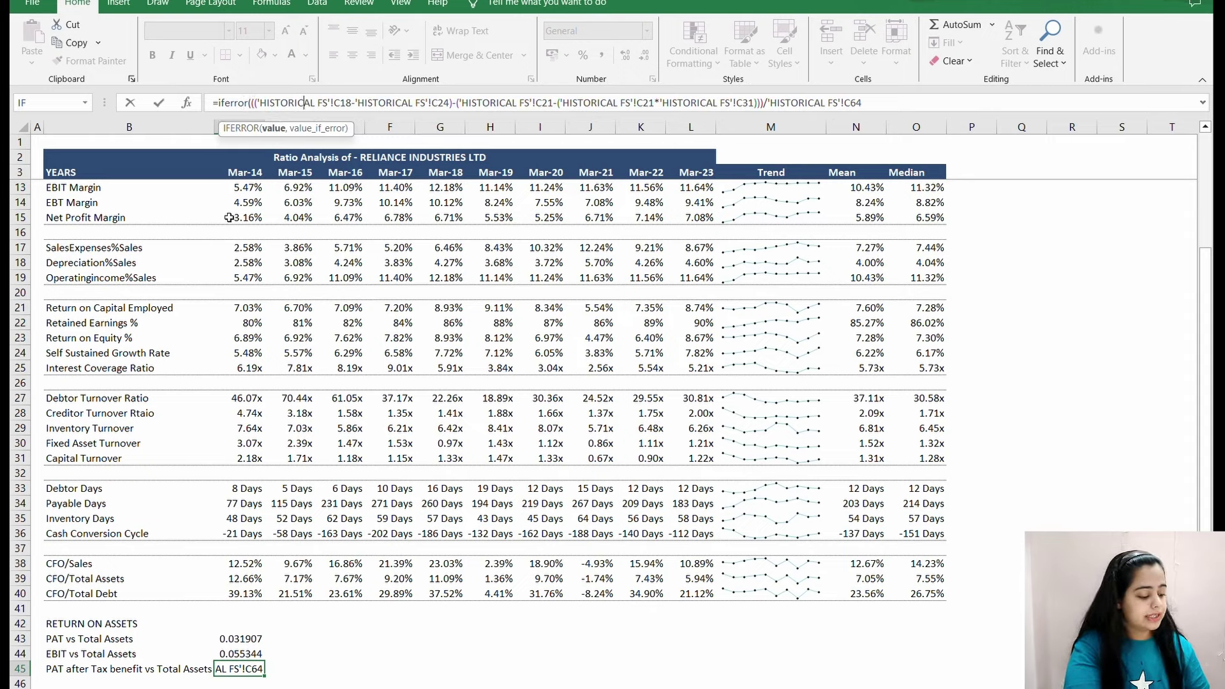
- Complete the IFERROR in C45 with 0 as the error value after the HISTORICAL FS C64 reference, close the bracket and enter the formula
key(Right)
key(Right)
key(Right)
key(Right)
key(Right)
key(Right)
key(Right)
key(Right)
key(Right)
key(Right)
key(Right)
key(Right)
key(Right)
key(Right)
key(Right)
key(Right)
key(Right)
key(Right)
key(Right)
key(Right)
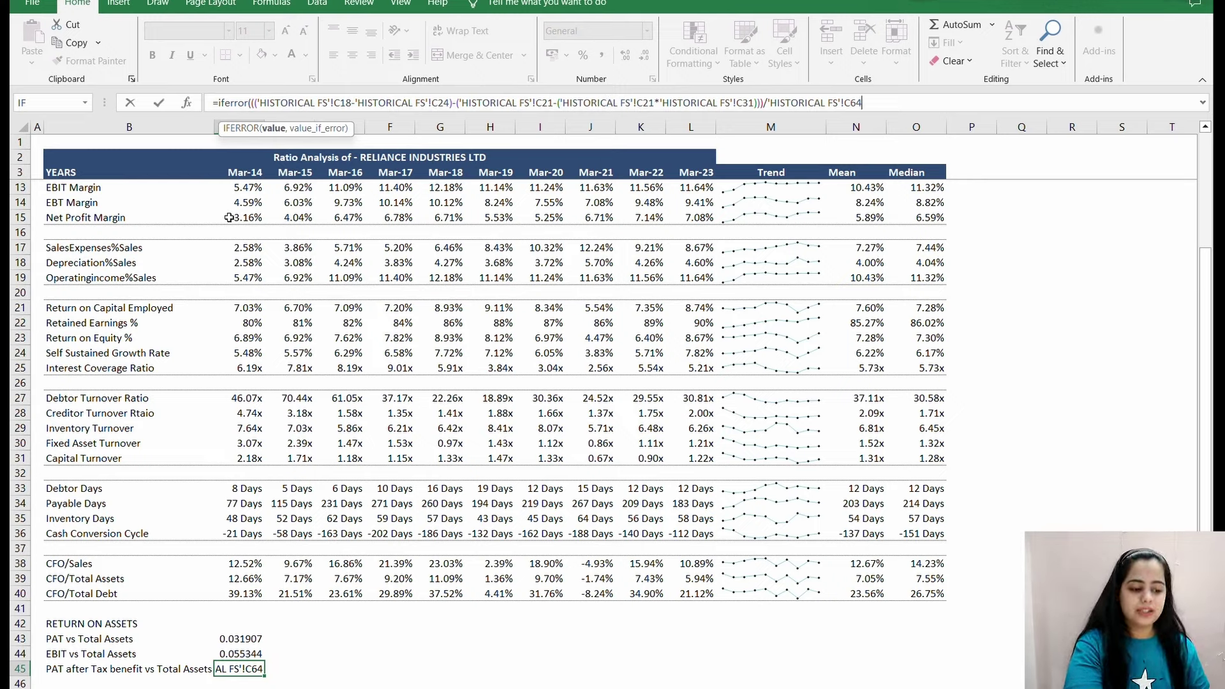
text(,0)
key(Return)
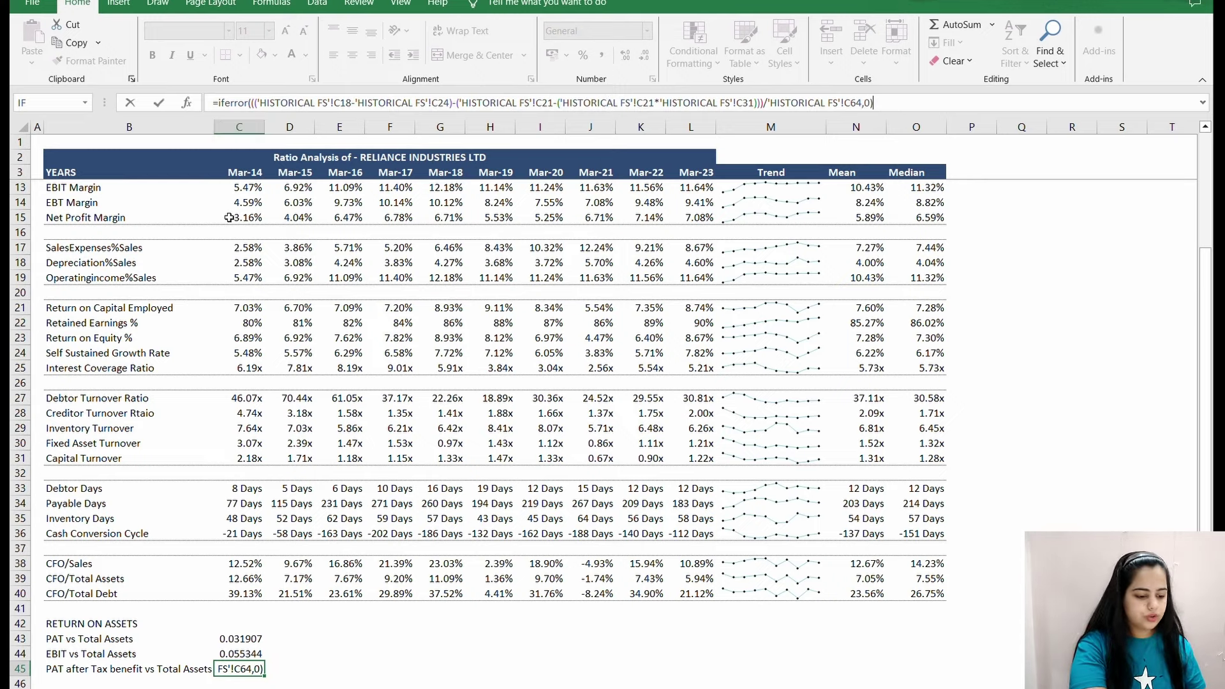
- Format the three Mar-14 return on assets ratios in C43:C45 as percentages with two decimal places
key(Up)
key(Up)
key(Up)
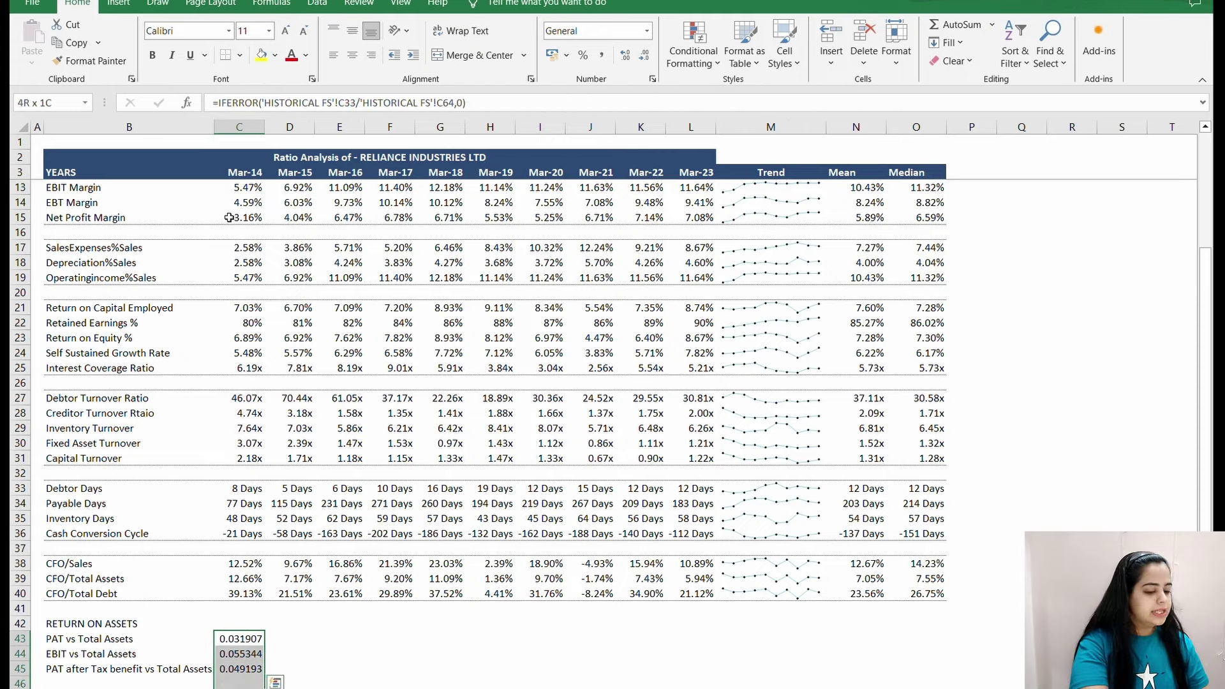
key(shift+Down)
key(shift+Down)
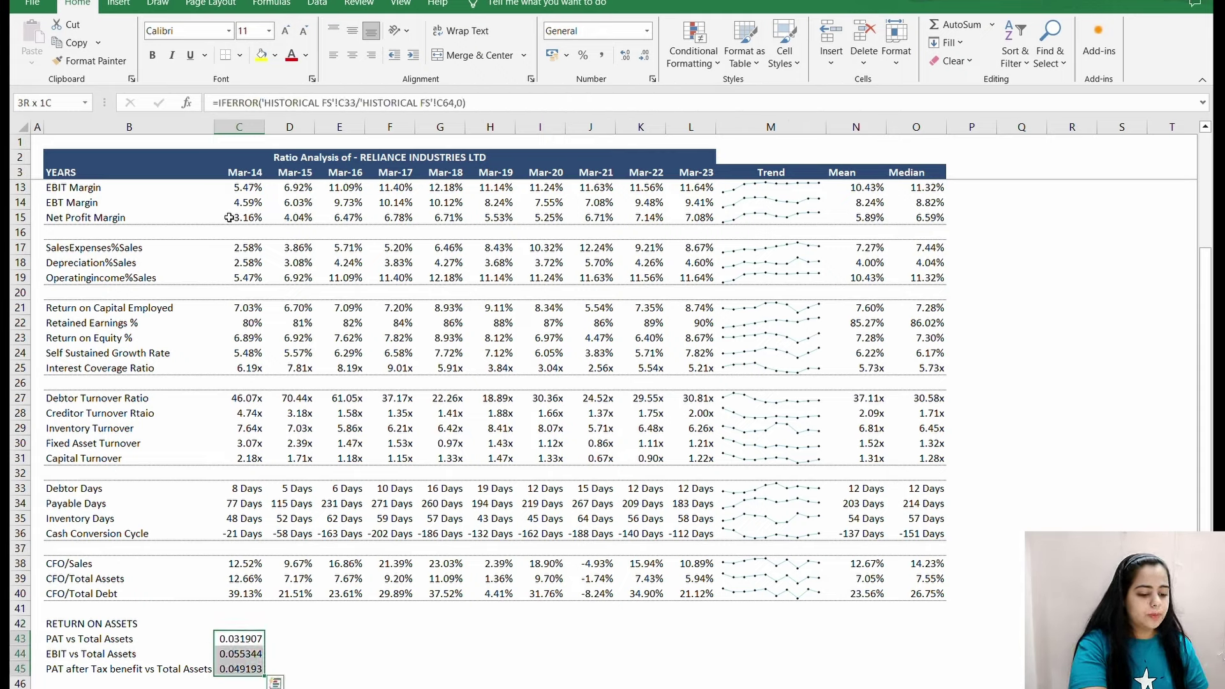
key(ctrl+shift+5)
key(alt+h)
key(0)
key(alt+h)
key(0)
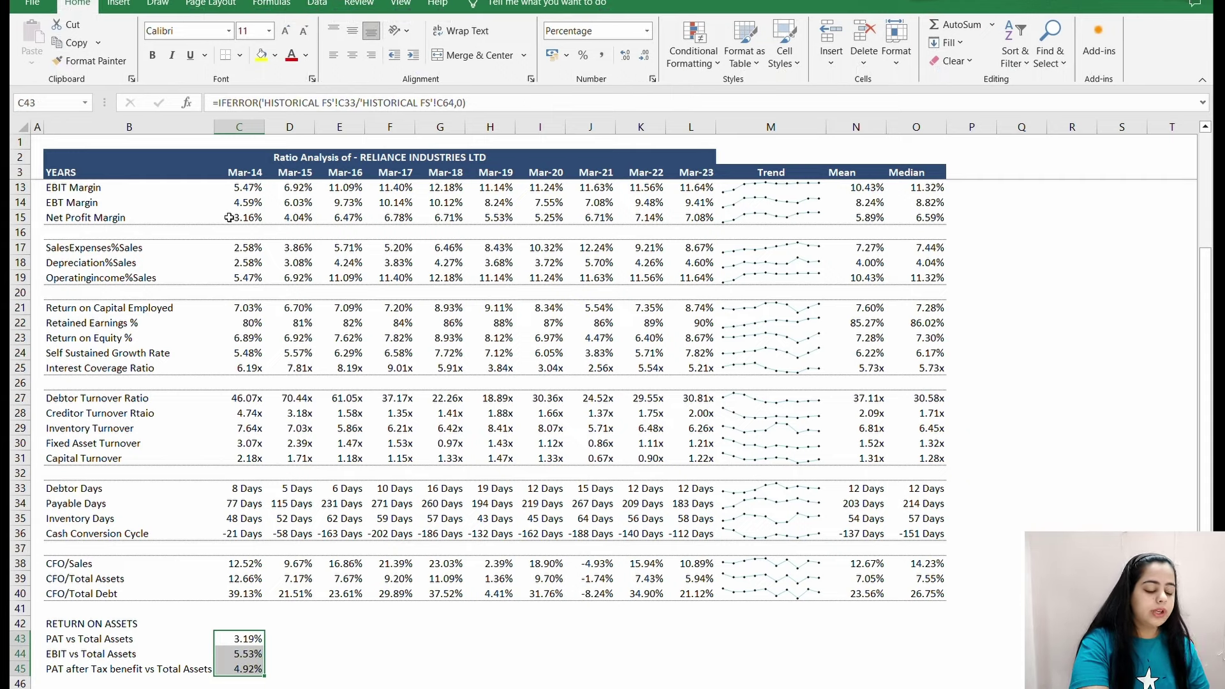
key(shift+Up)
key(shift+Up)
key(Down)
key(Up)
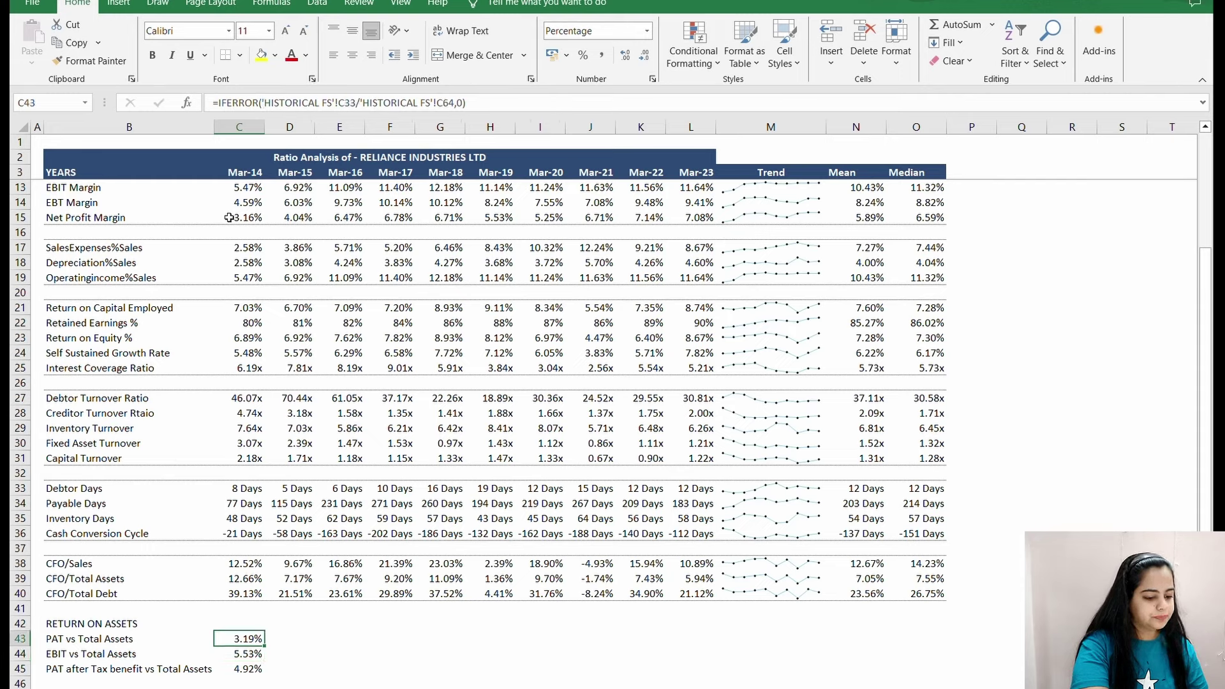
key(shift+Right)
key(shift+Right)
key(shift+Right)
key(shift+Right)
key(shift+Right)
key(shift+Right)
key(shift+Right)
key(shift+Right)
key(shift+Right)
key(shift+Right)
key(shift+Right)
key(shift+Right)
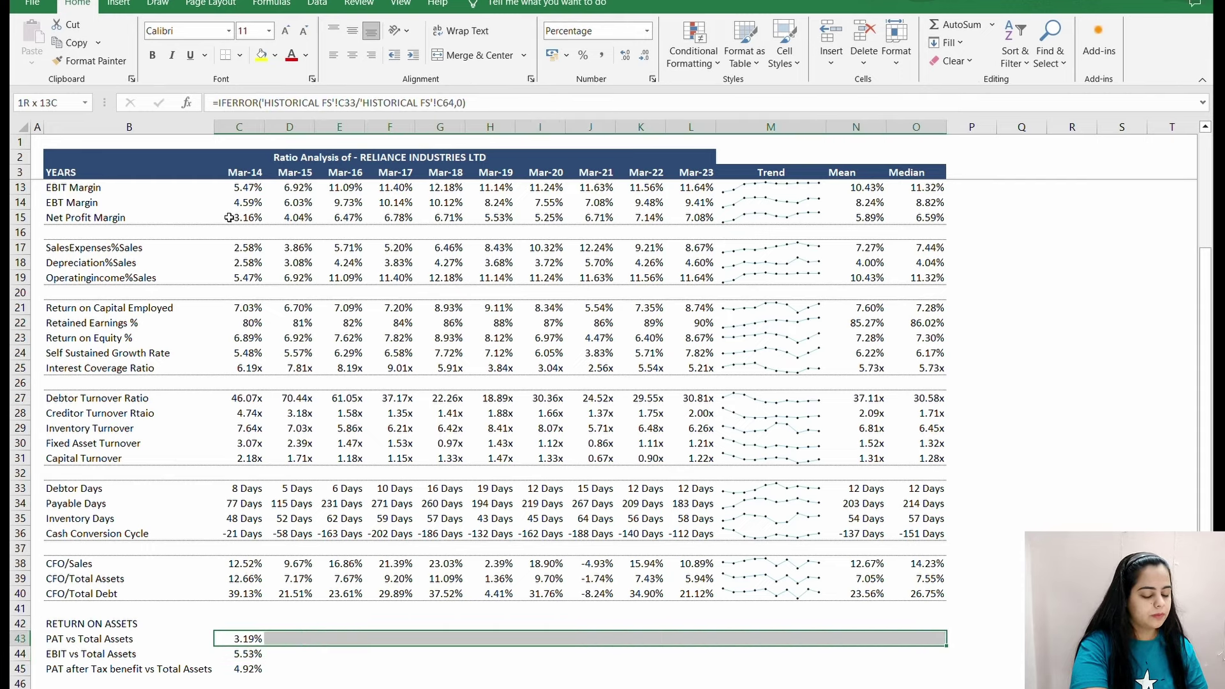
key(shift+Down)
key(shift+Down)
key(Left)
key(Right)
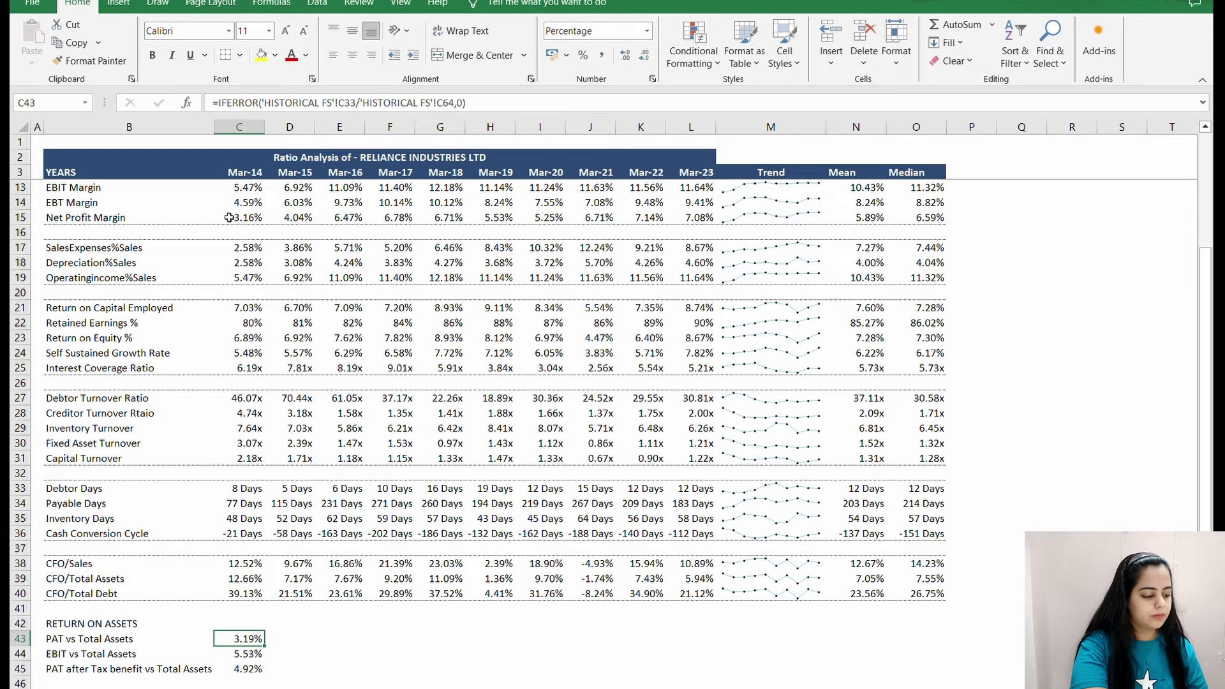
- Copy the three Mar-14 return on assets formulas in C43:C45 and paste them across through column O
key(shift+Down)
key(shift+Down)
key(ctrl+c)
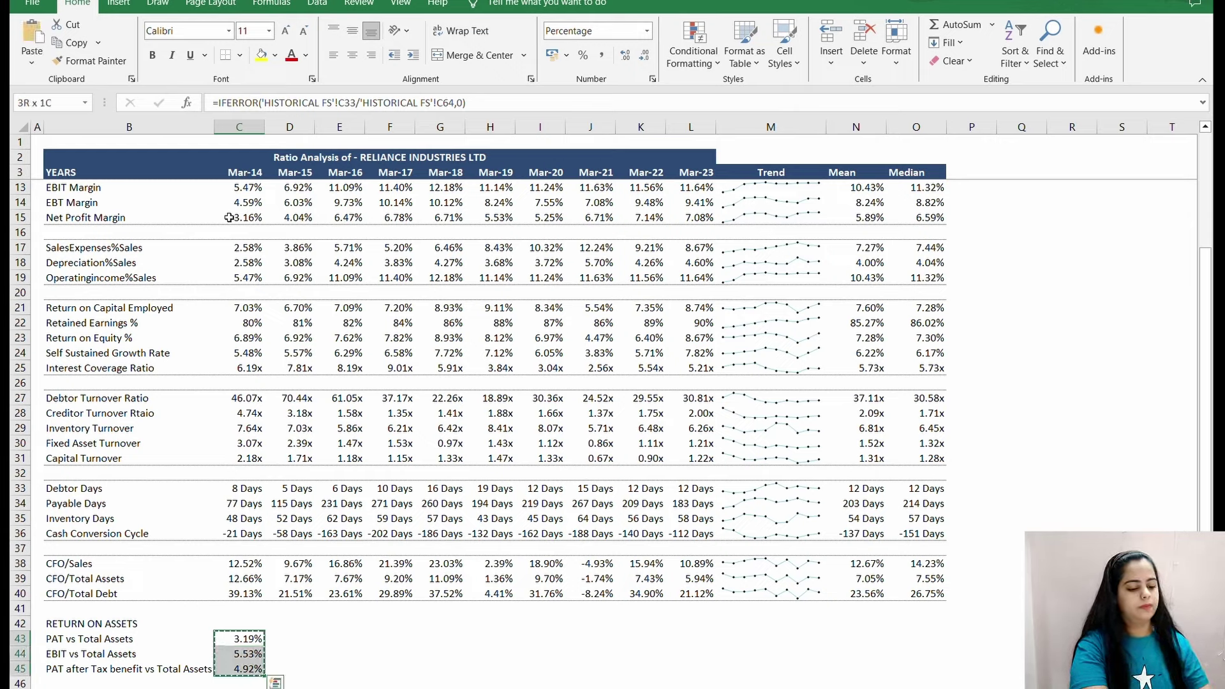
key(shift+Right)
key(shift+Right)
key(shift+Right)
key(shift+Right)
key(shift+Right)
key(shift+Right)
key(shift+Right)
key(shift+Right)
key(shift+Right)
key(shift+Right)
key(shift+Right)
key(shift+Right)
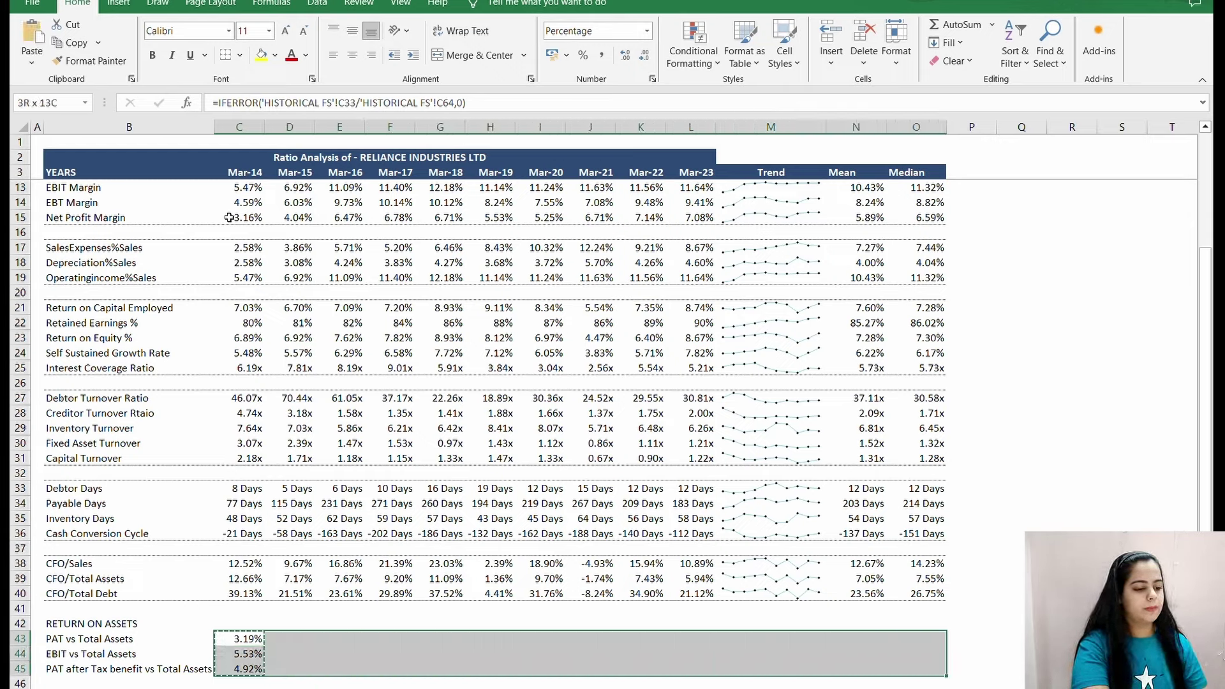
key(Return)
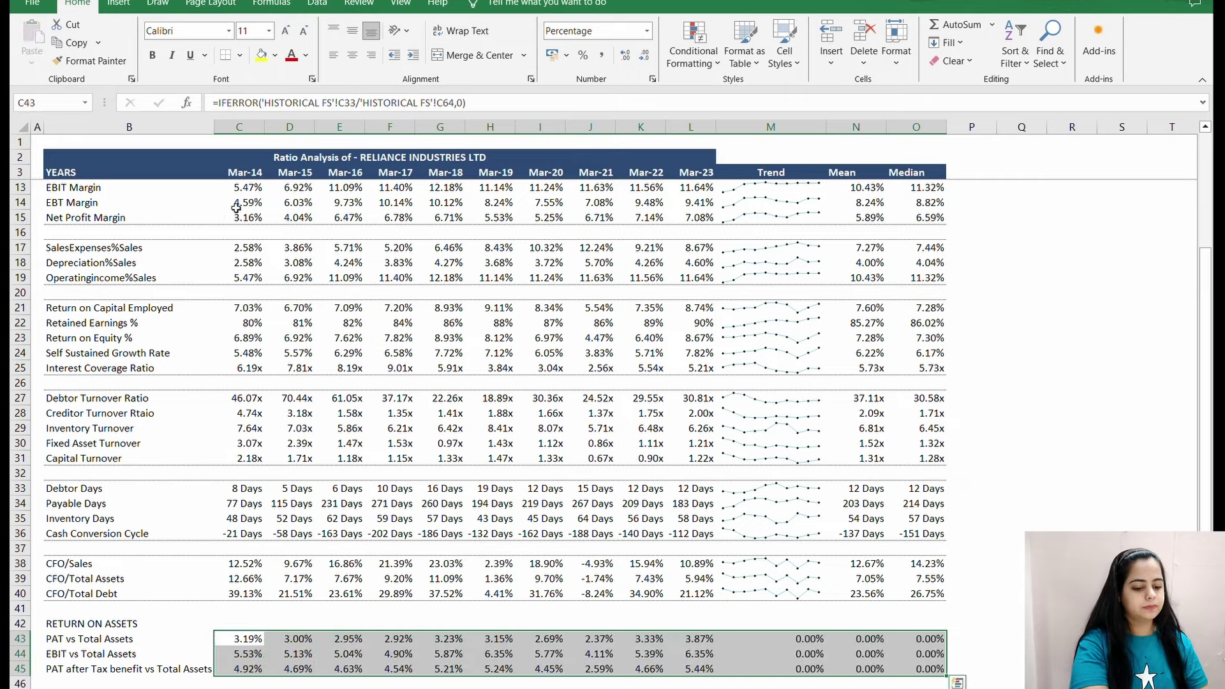
- Clear the pasted return on assets formulas from the Trend, Mean and Median columns, M43:O45
click(1172, 548)
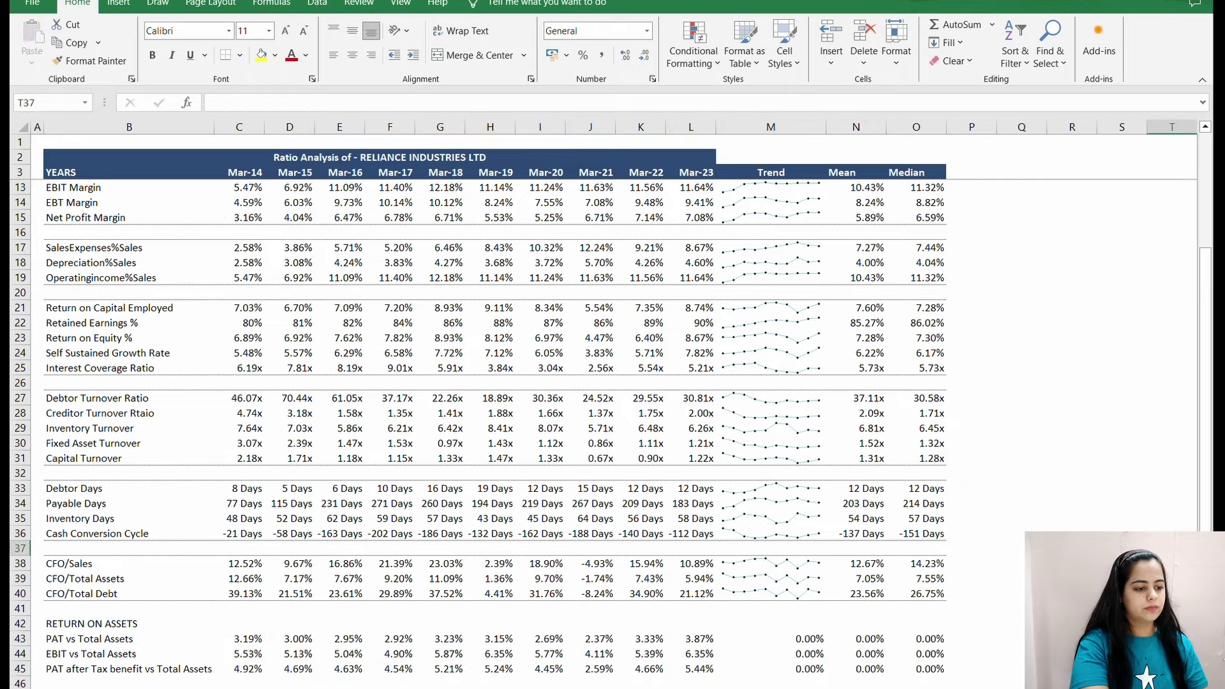
scroll(1032, 408, down, 4)
scroll(1032, 428, up, 2)
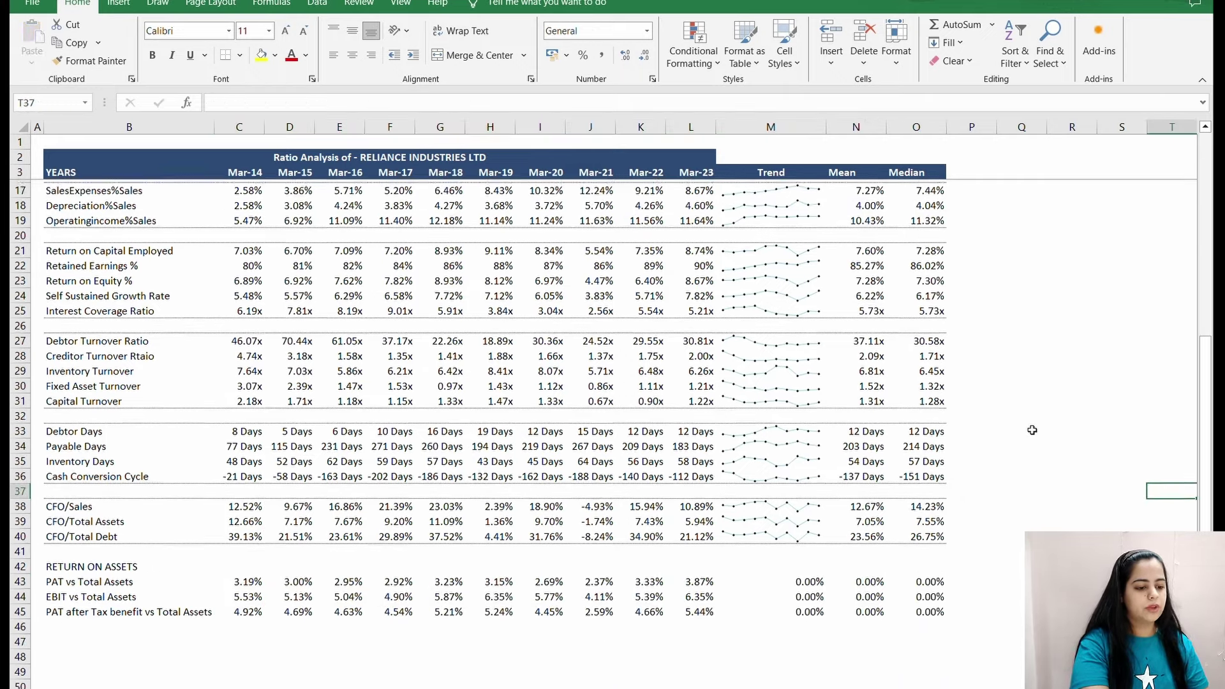
click(249, 592)
key(Home)
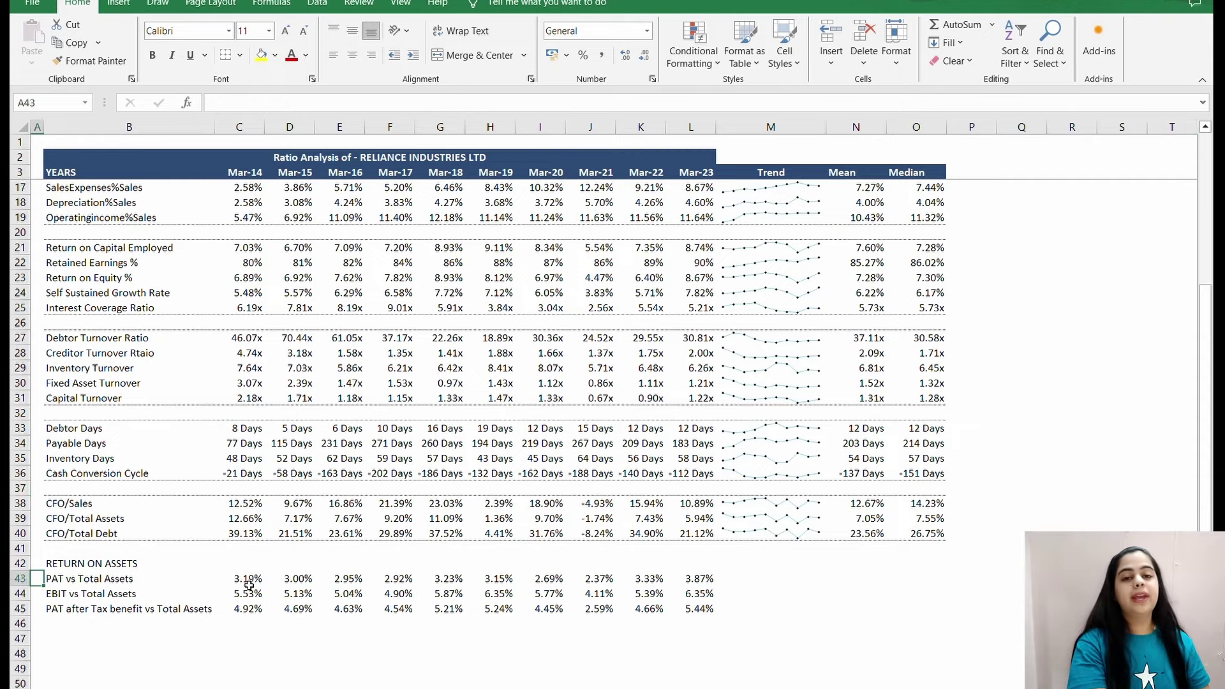
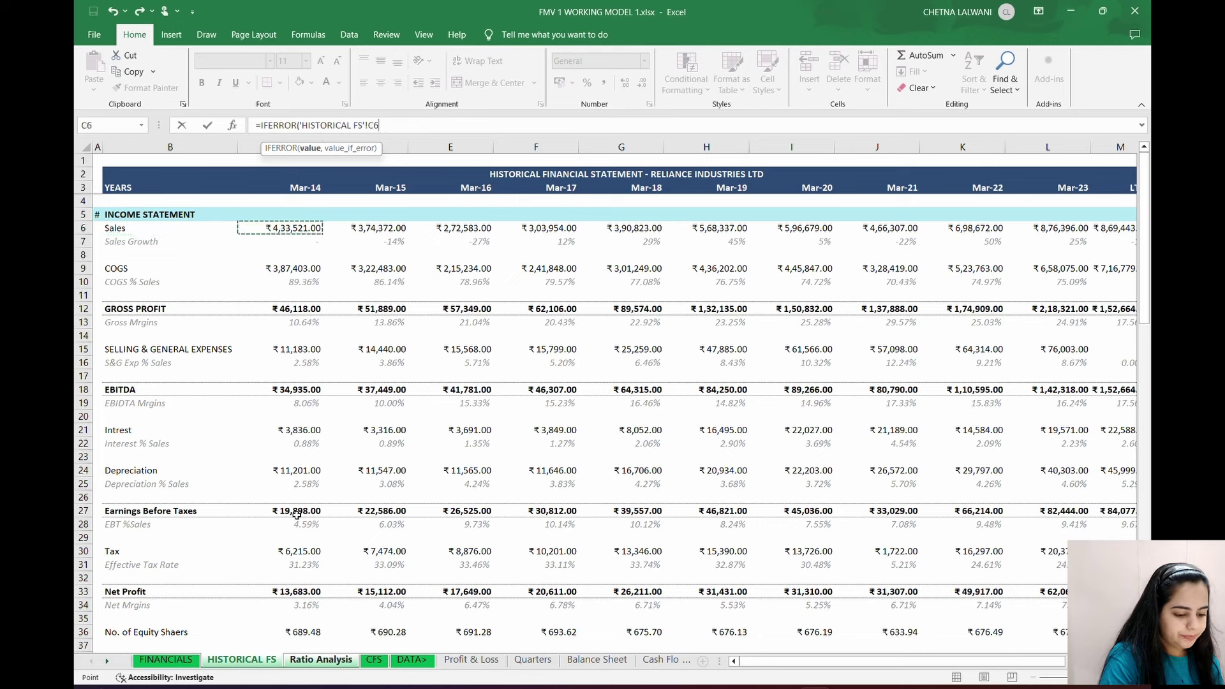
- Complete the Mar-14 Debtor Turnover Ratio formula by dividing Sales by Receivables (HISTORICAL FS C59), with 0 as the error value, and enter it
text(/)
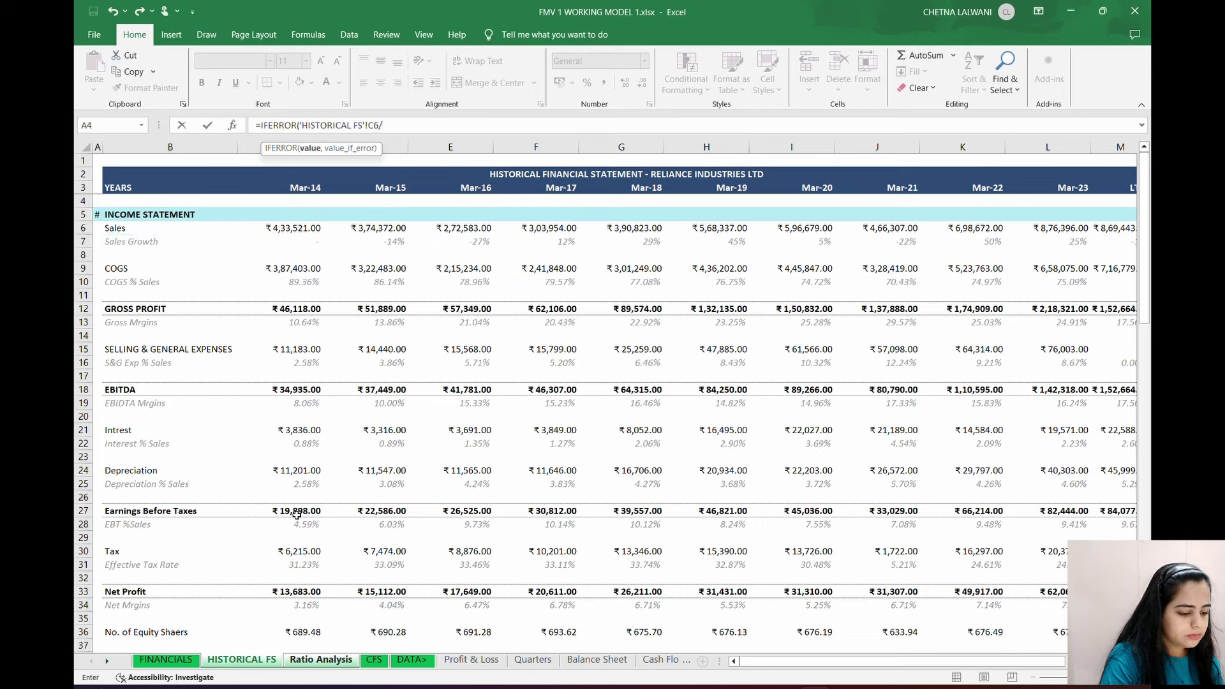
key(Down)
key(Down)
key(Down)
key(Down)
key(Down)
key(Down)
key(Down)
key(Down)
key(Down)
key(Down)
key(Down)
key(Down)
key(Down)
key(Down)
key(Down)
key(Down)
key(Down)
key(Down)
key(Down)
key(Down)
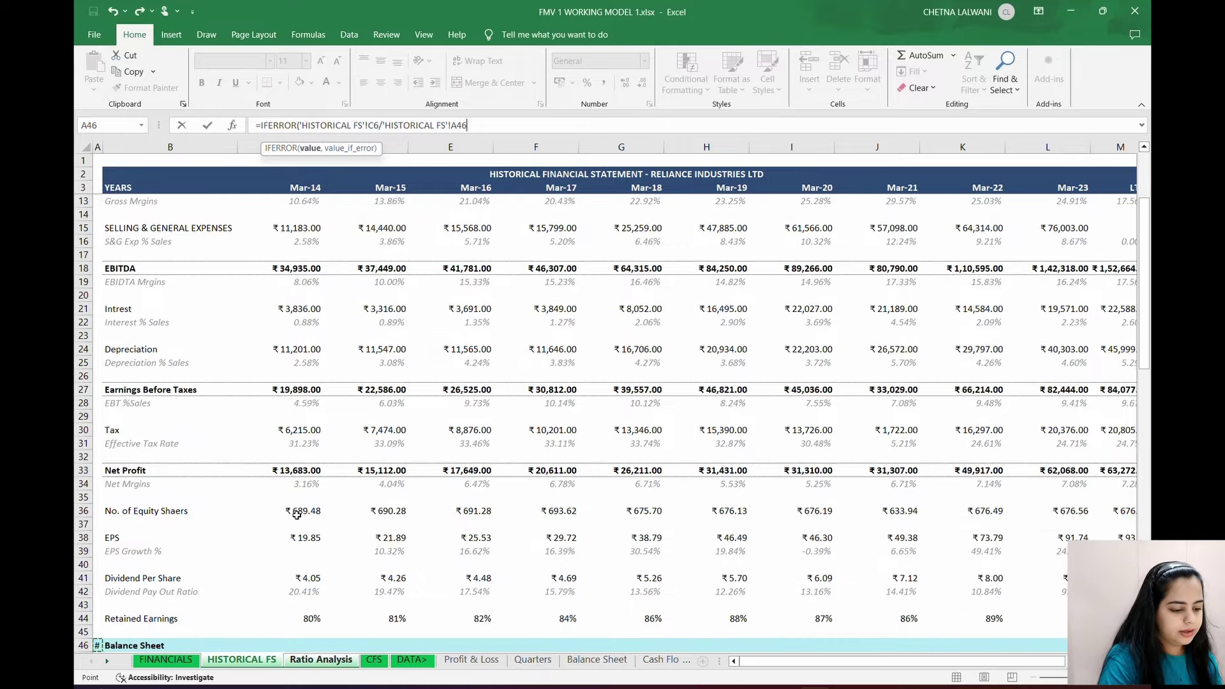
key(Down)
key(Down)
key(Down)
key(Down)
key(Down)
key(Down)
key(Down)
key(Down)
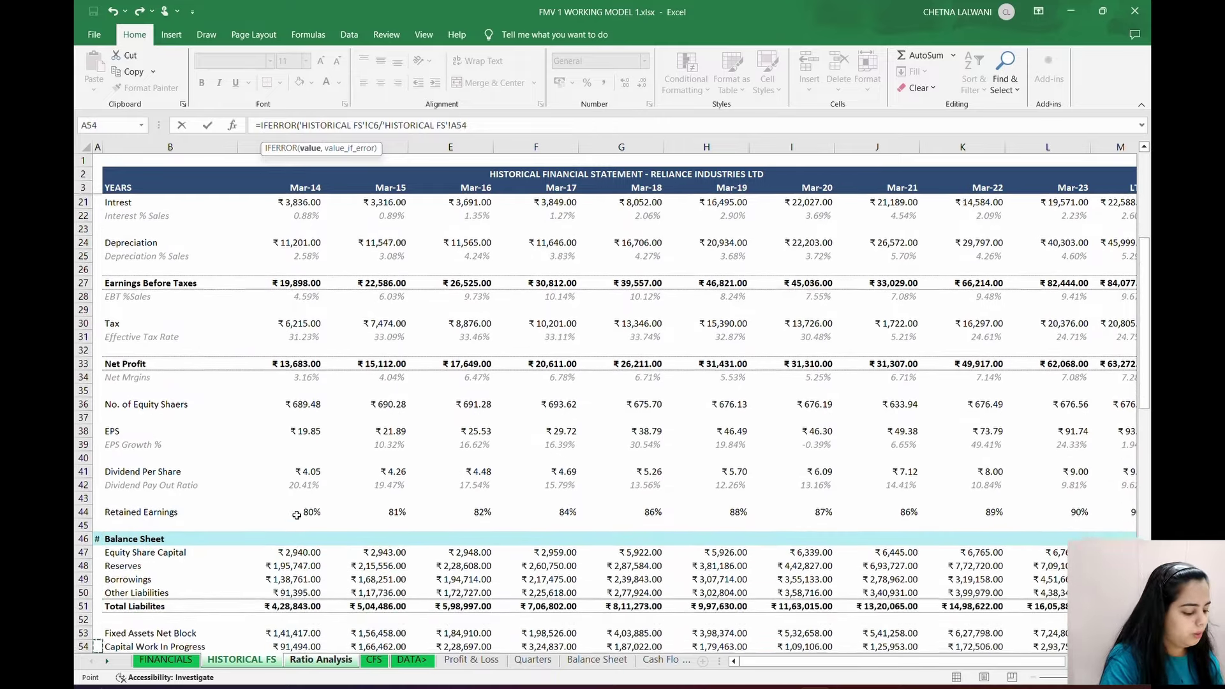
key(Down)
key(Down)
key(Down)
key(Down)
key(Down)
key(Down)
key(Down)
key(Down)
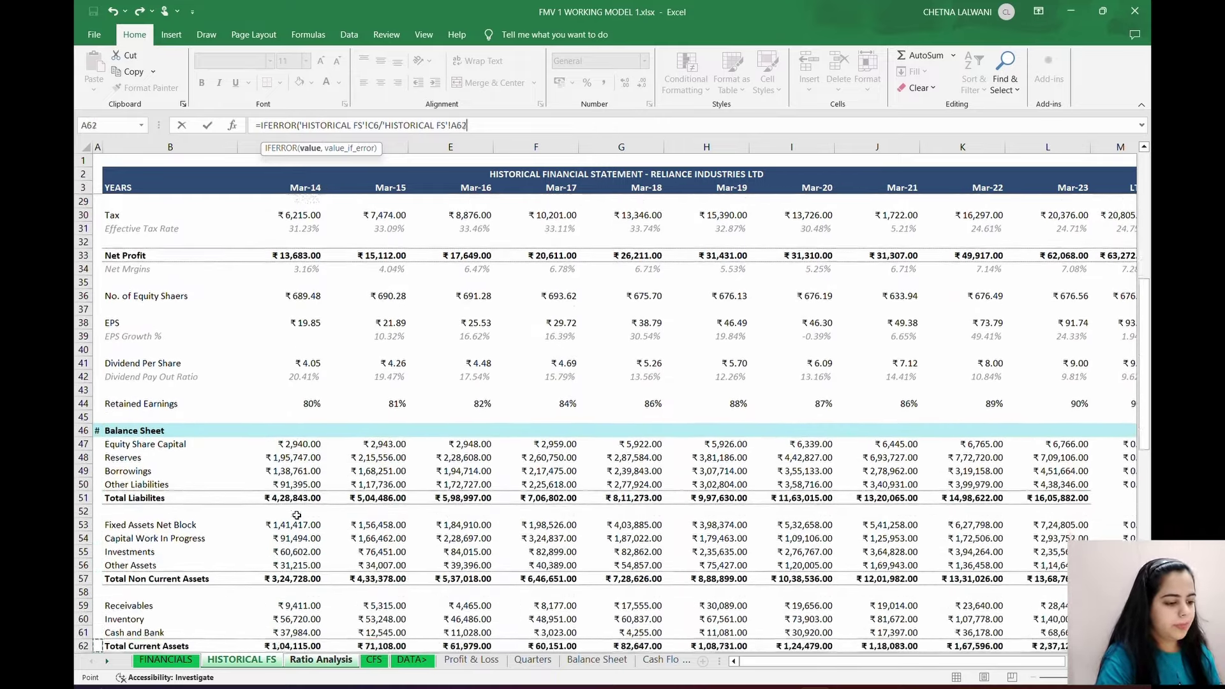
key(Down)
key(Right)
key(Right)
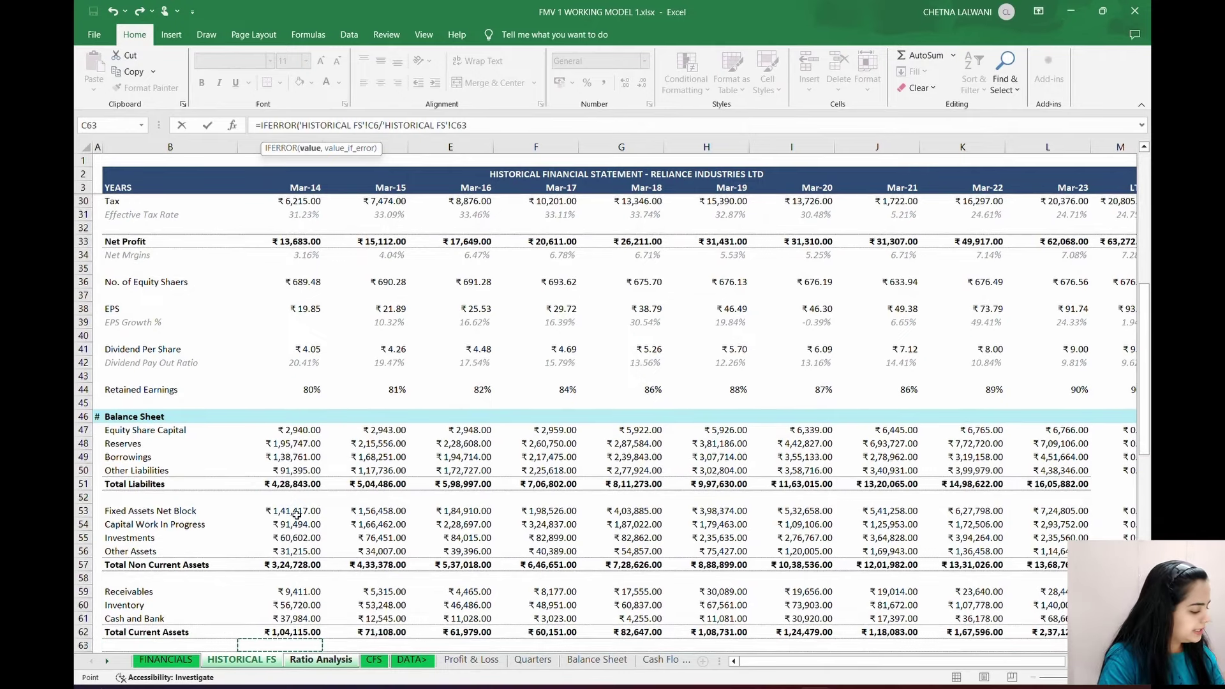
key(Up)
key(Up)
key(Up)
key(Up)
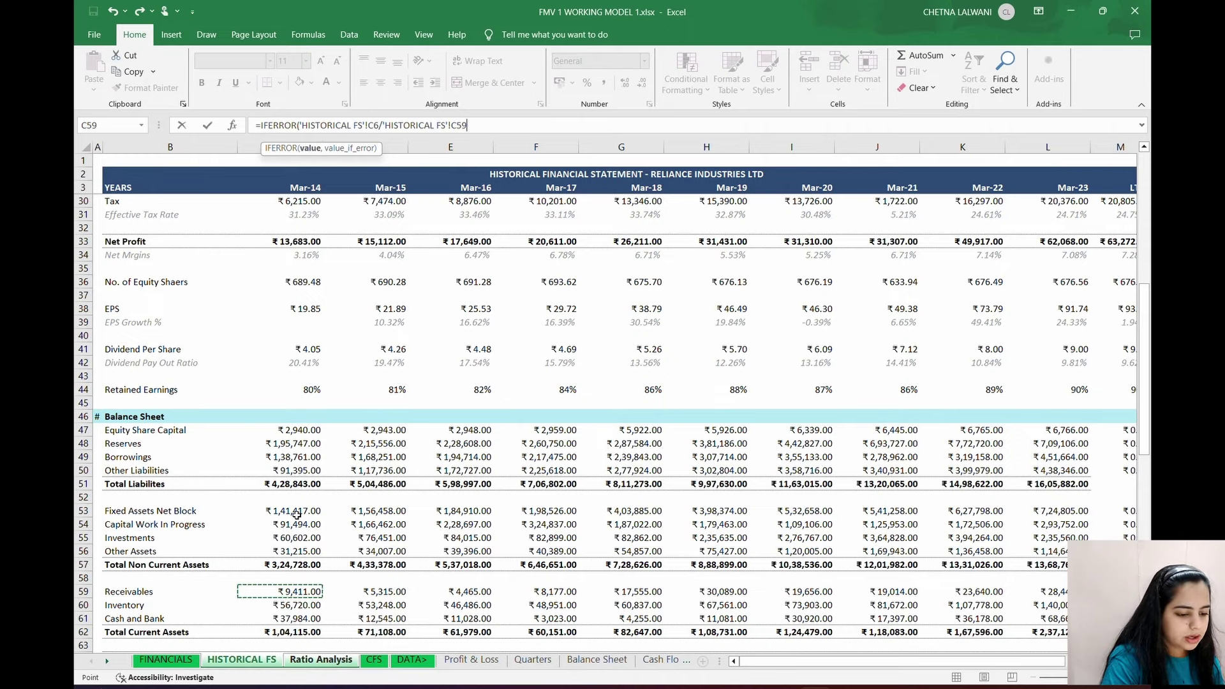
text(,)
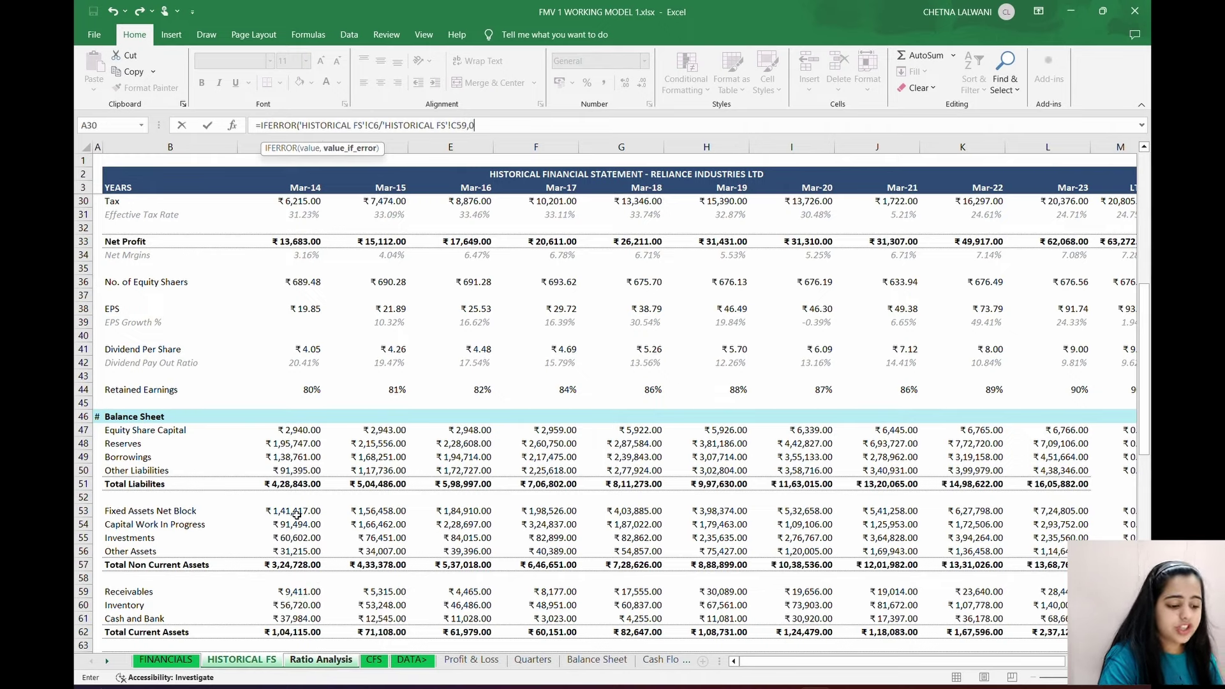
text(0)
key(Return)
- Copy only the formatting of the Mar-14 Interest Coverage Ratio in C26 onto the Debtor Turnover Ratio in C28
key(Up)
key(Up)
key(Up)
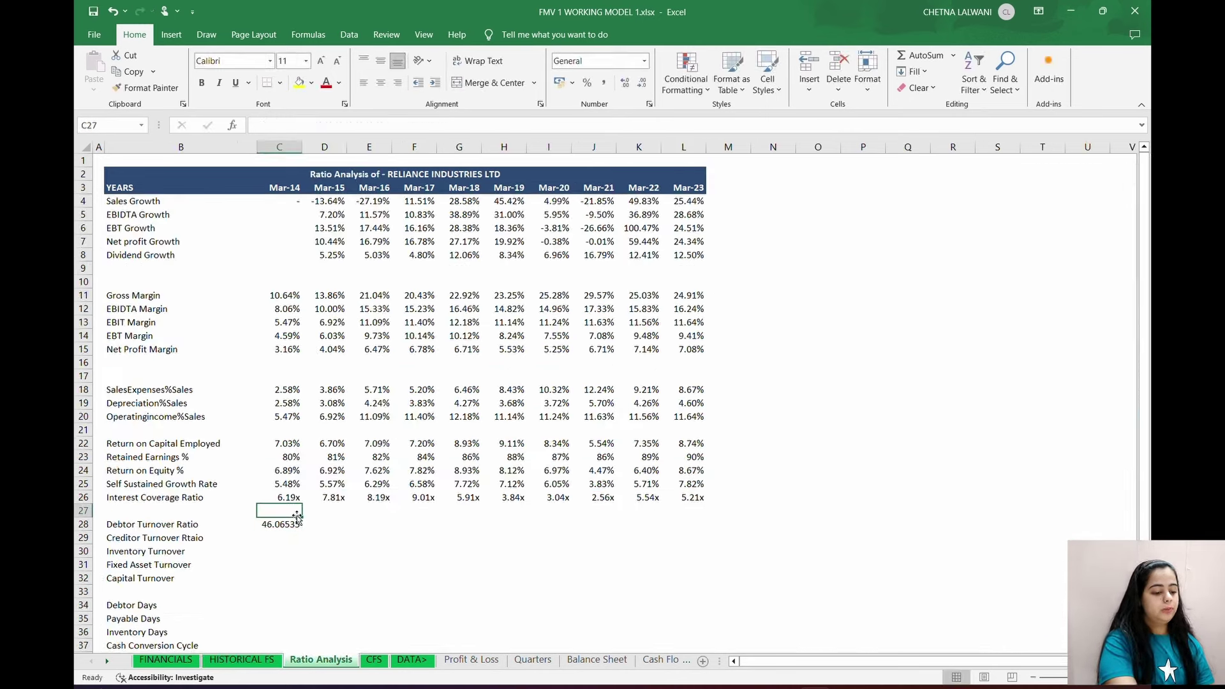
key(ctrl+c)
click(299, 521)
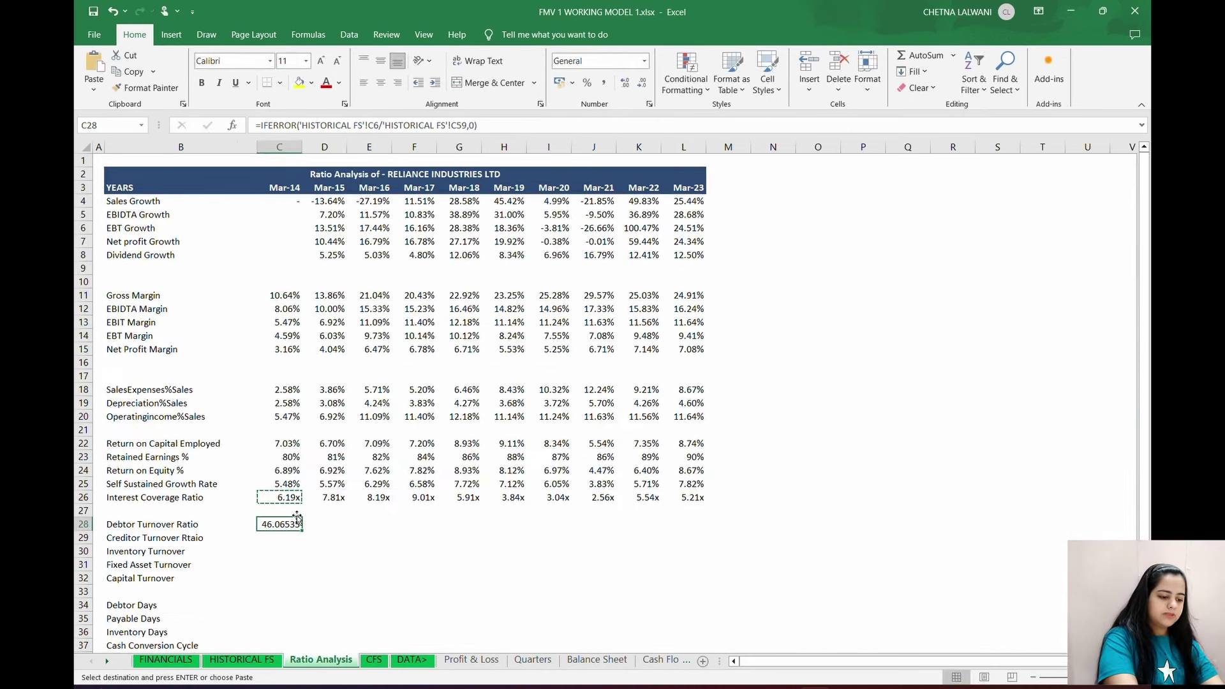
key(ctrl+alt+v)
key(Down)
key(Down)
key(Down)
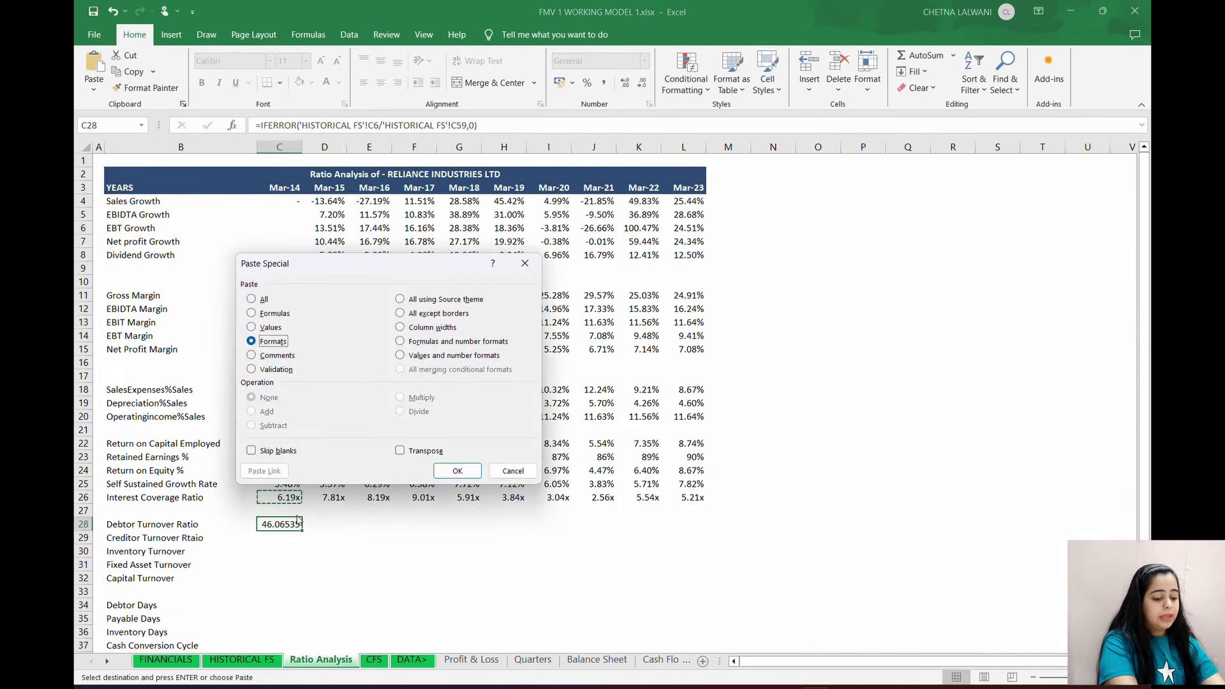
key(Return)
key(Escape)
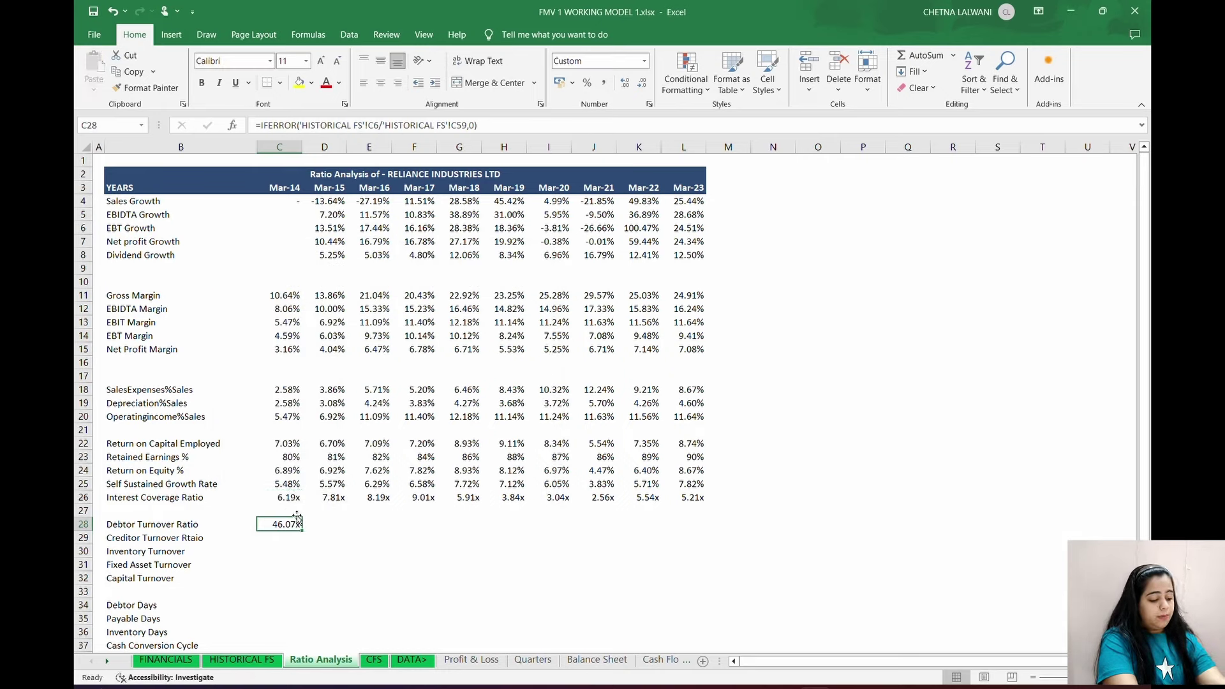
key(Right)
click(298, 519)
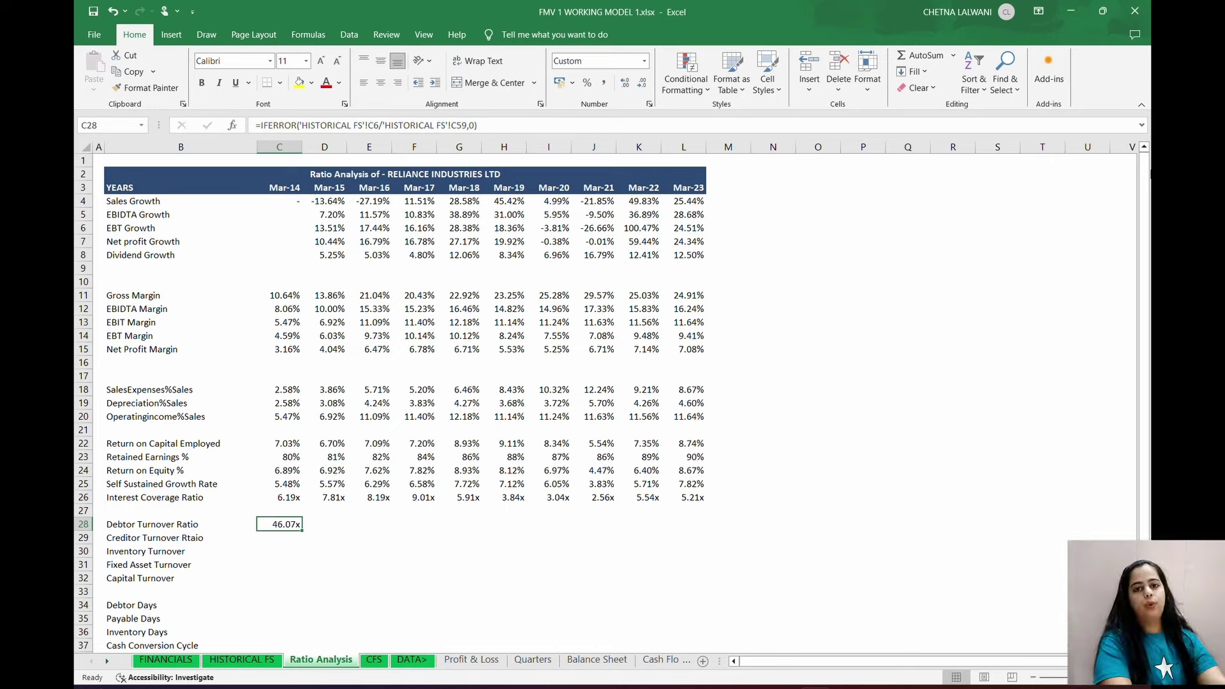
- Start an IFERROR formula for the Mar-14 Creditor Turnover Ratio in C29, with Mar-14 Sales (HISTORICAL FS C6) as the numerator
click(279, 538)
text(=)
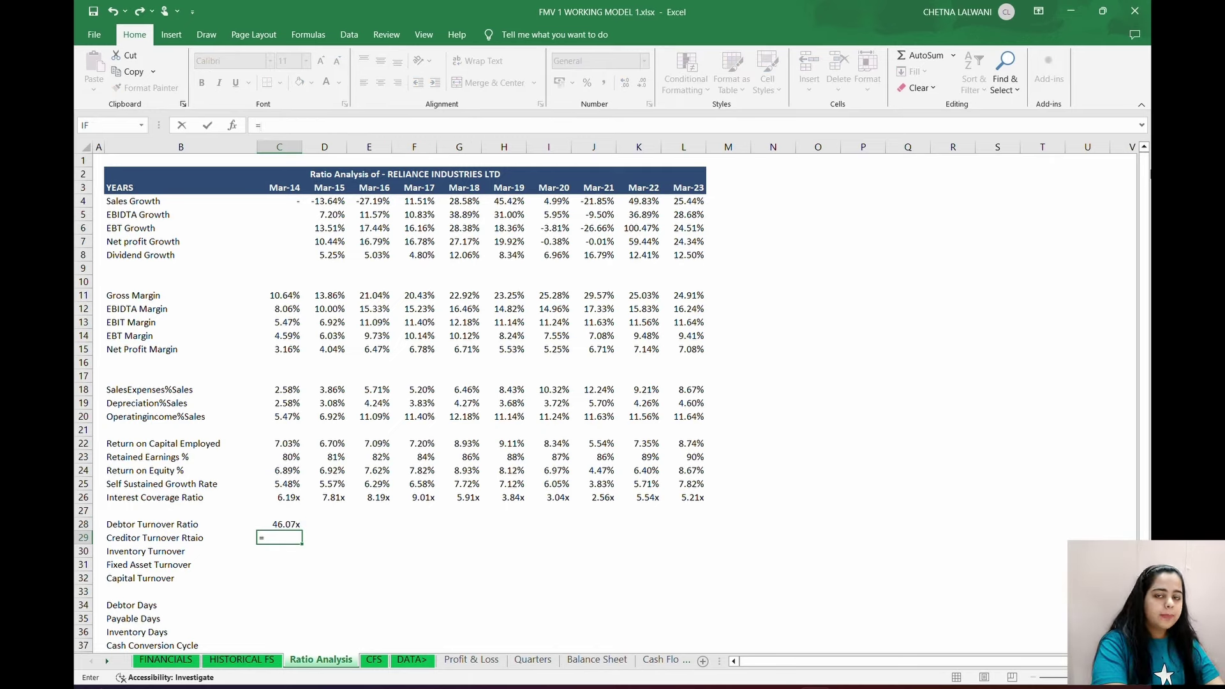
text(IFERROR)
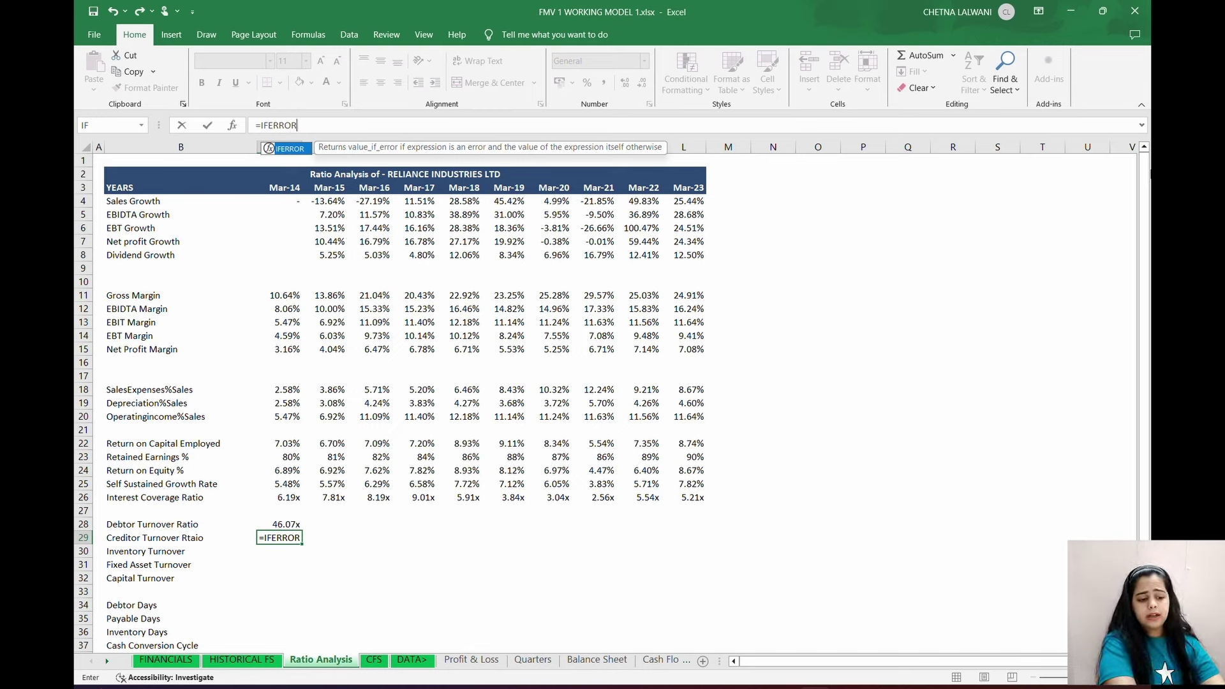
text(()
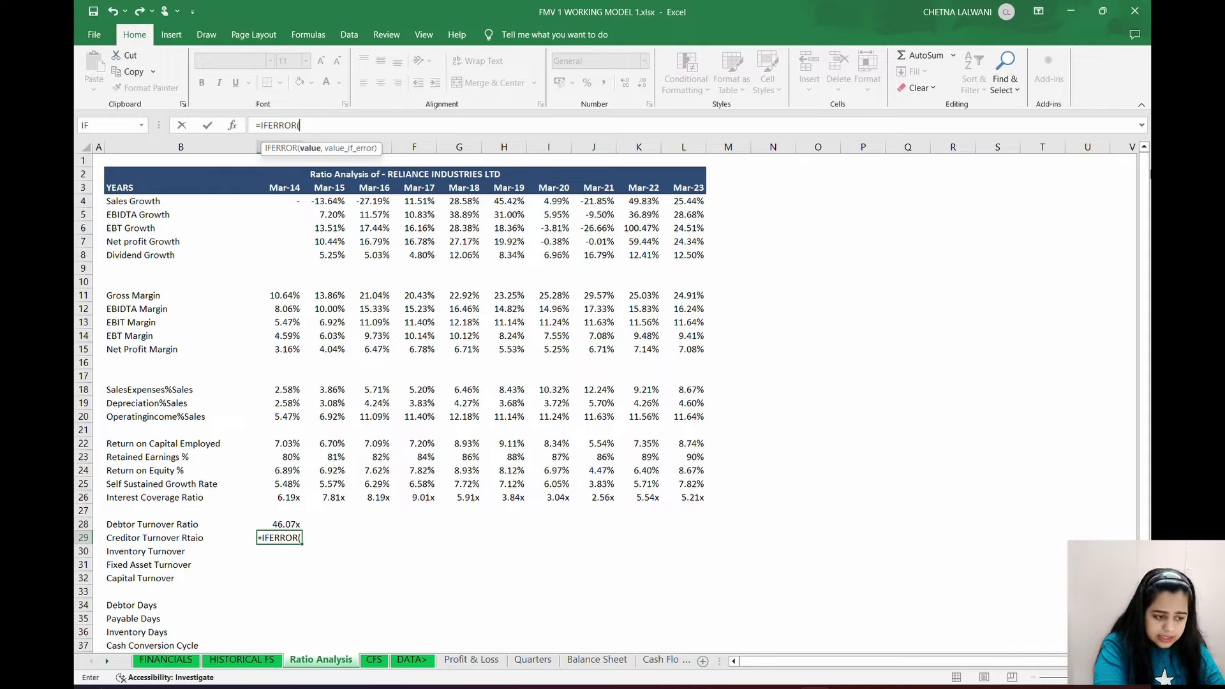
key(ctrl+Page_Up)
key(Up)
key(Up)
key(Up)
key(Up)
key(Up)
key(Up)
key(Up)
key(Up)
key(Up)
key(Up)
key(Up)
key(Up)
key(Up)
key(Up)
key(Up)
key(Up)
key(Up)
key(Up)
key(Up)
key(Up)
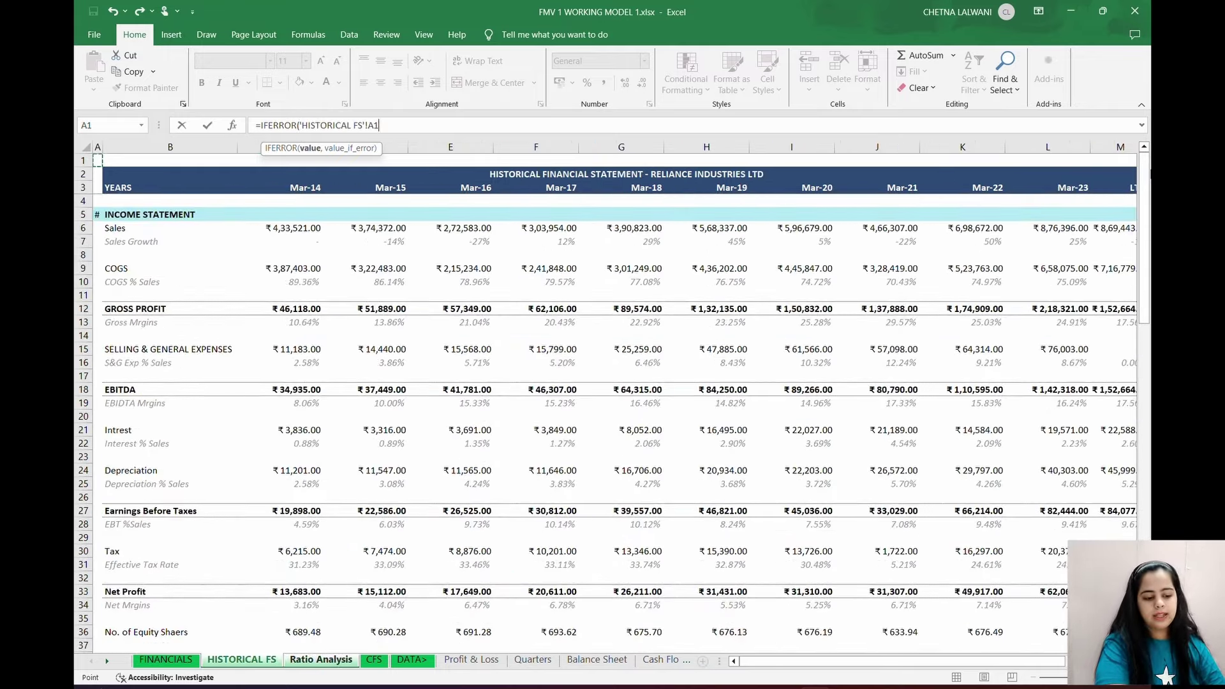
key(Right)
key(Down)
key(Down)
key(Down)
key(Down)
key(Down)
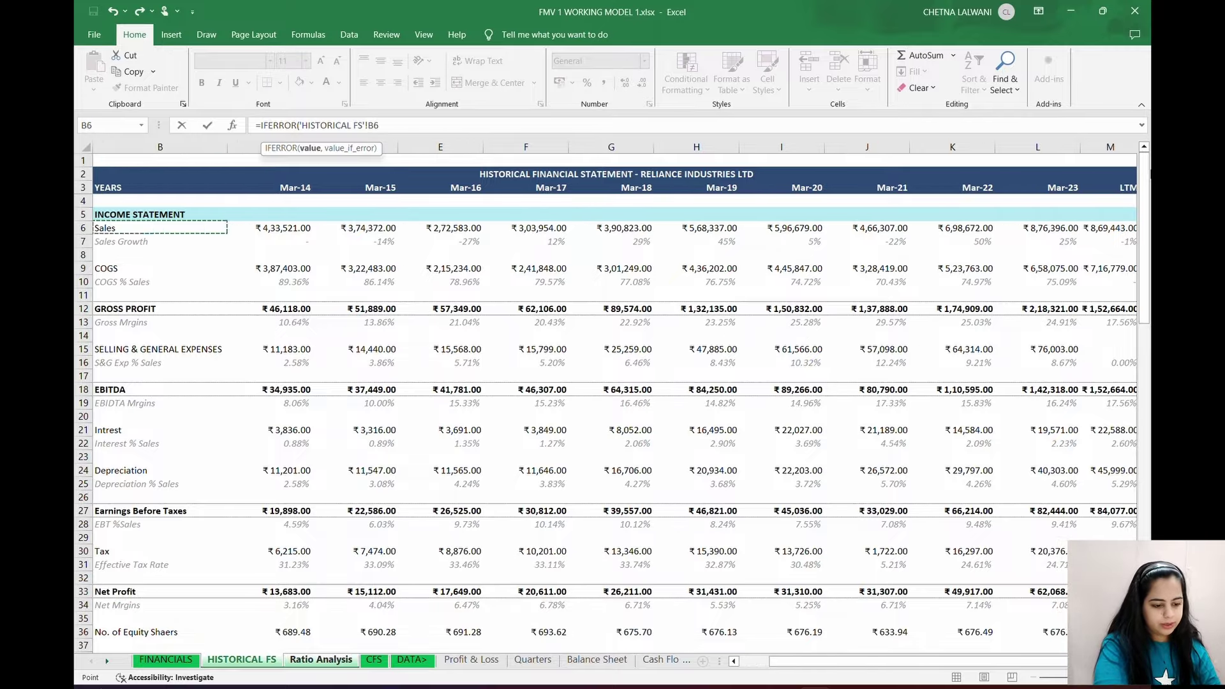
key(Right)
- Complete the Mar-14 Creditor Turnover Ratio formula by dividing Sales by Other Liabilities (HISTORICAL FS C50), with 0 as the error value, and enter it
text(/)
key(Left)
key(Up)
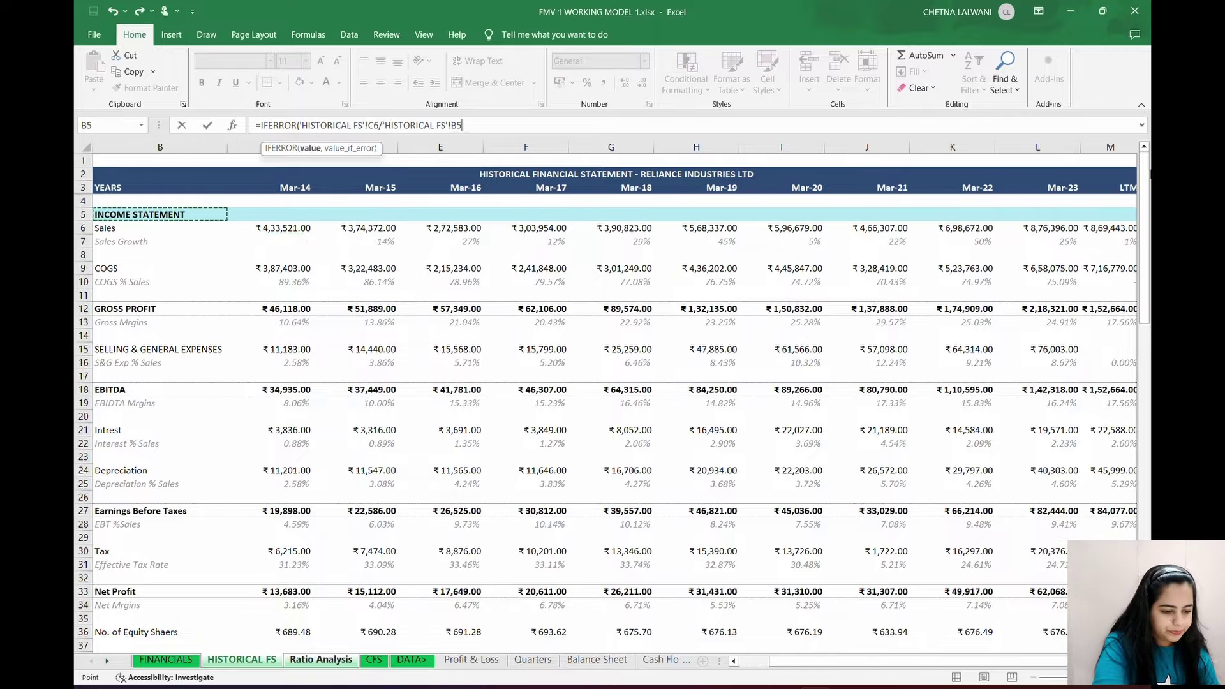
key(Down)
key(Down)
key(Down)
key(Down)
key(Down)
key(Down)
key(Down)
key(Down)
key(Down)
key(Down)
key(Down)
key(Down)
key(Down)
key(Down)
key(Down)
key(Down)
key(Down)
key(Down)
key(Down)
key(Down)
key(Down)
key(Down)
key(Down)
key(Down)
key(Down)
key(Down)
key(Down)
key(Down)
key(Down)
key(Down)
key(Down)
key(Down)
key(Down)
key(Down)
key(Down)
key(Down)
key(Down)
key(Down)
key(Down)
key(Down)
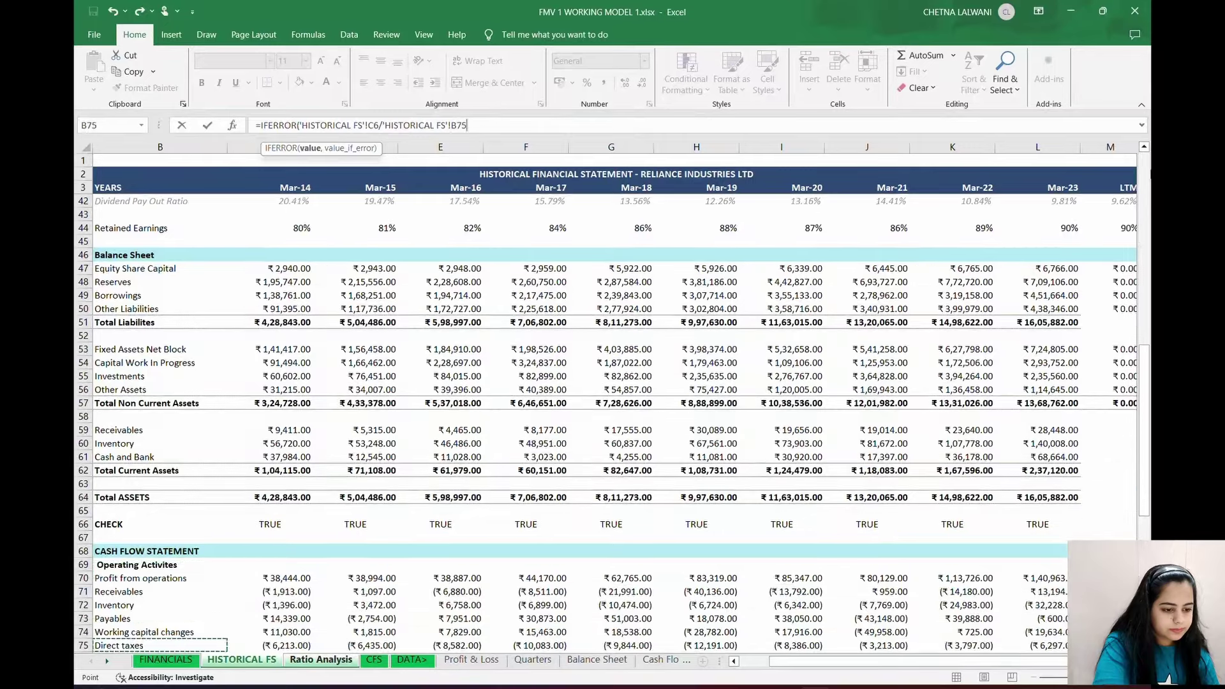
key(Down)
key(Down)
key(Down)
key(Down)
key(Down)
key(Down)
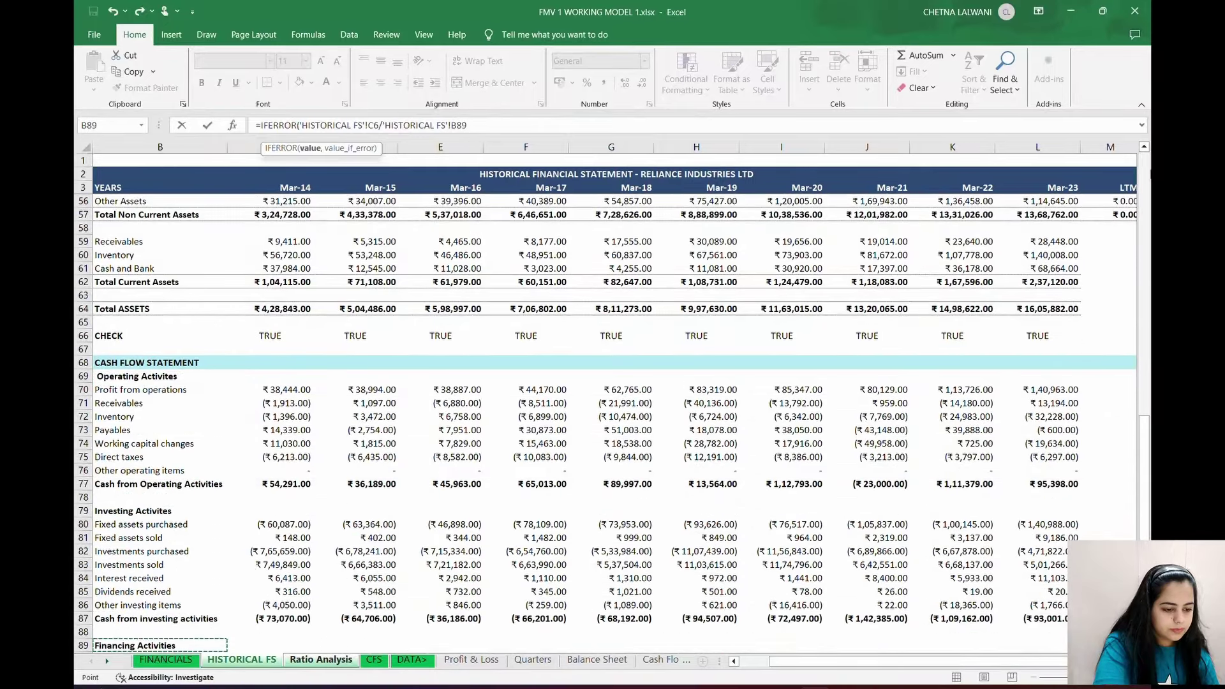
key(Up)
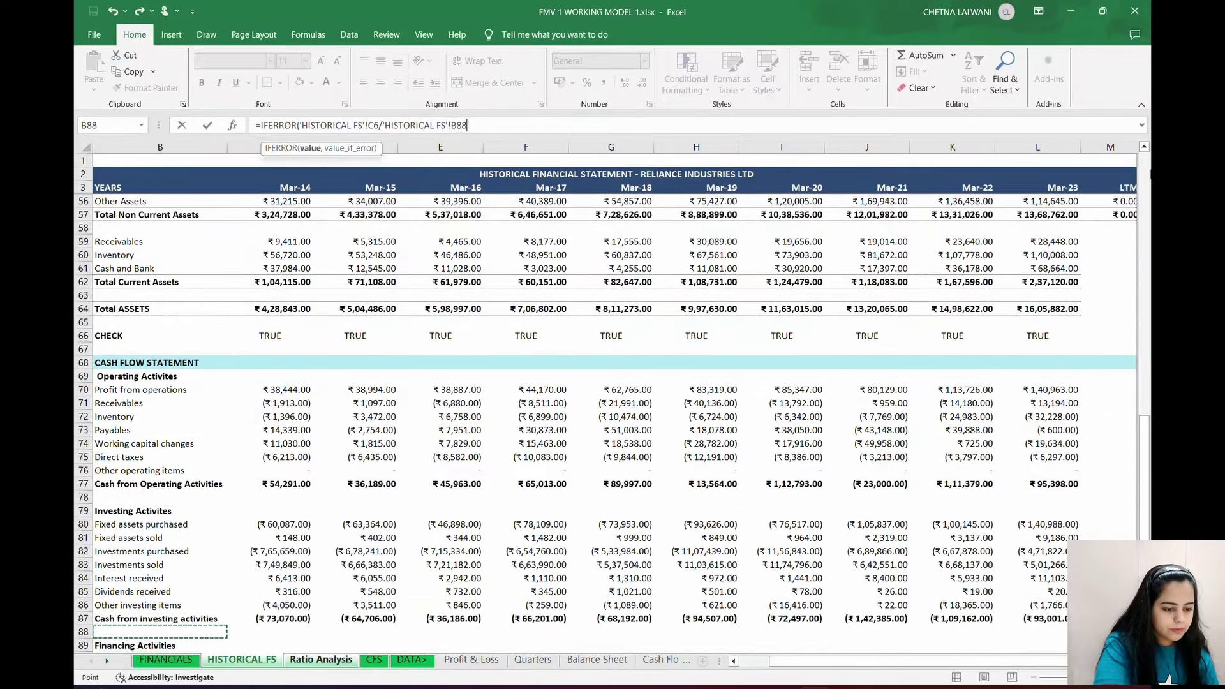
key(Up)
key(Up)
key(Up)
key(Up)
key(Up)
key(Up)
key(Up)
key(Up)
key(Up)
key(Up)
key(Up)
key(Up)
key(Up)
key(Up)
key(Up)
key(Up)
key(Up)
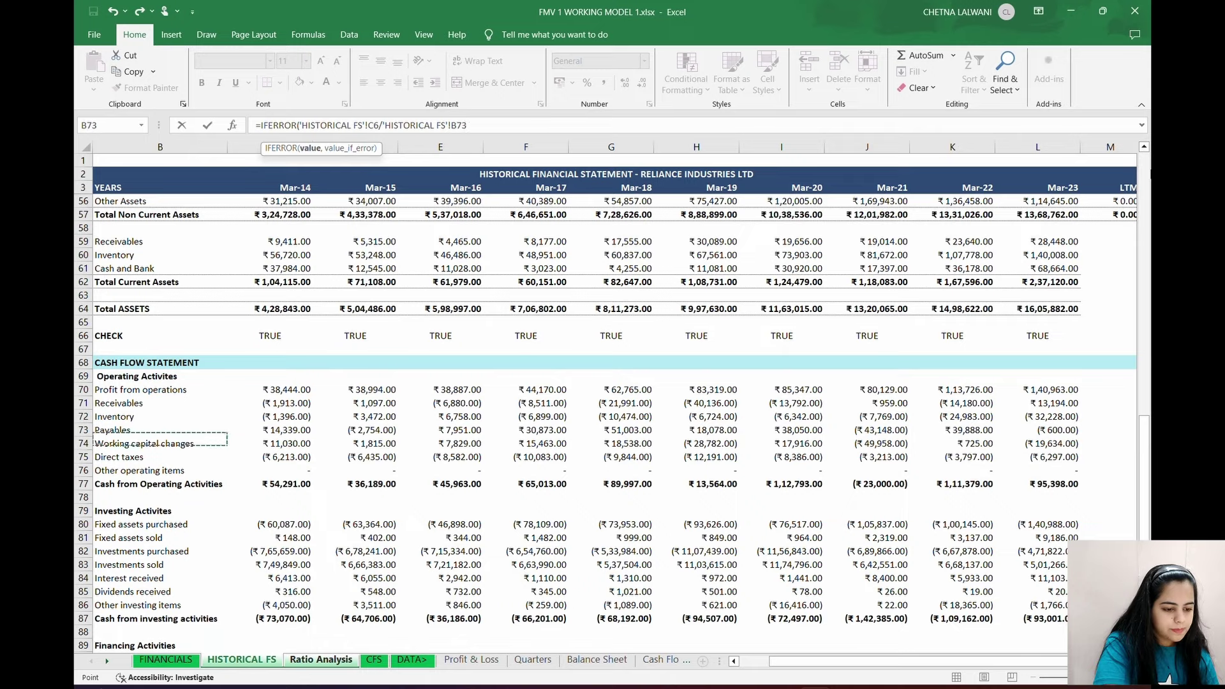
key(Up)
key(Up)
key(Up)
key(Up)
key(Up)
key(Up)
key(Up)
key(Up)
key(Up)
key(Up)
key(Up)
key(Up)
key(Up)
key(Up)
key(Up)
key(Up)
key(Up)
key(Up)
key(Up)
key(Up)
key(Right)
text(,0)
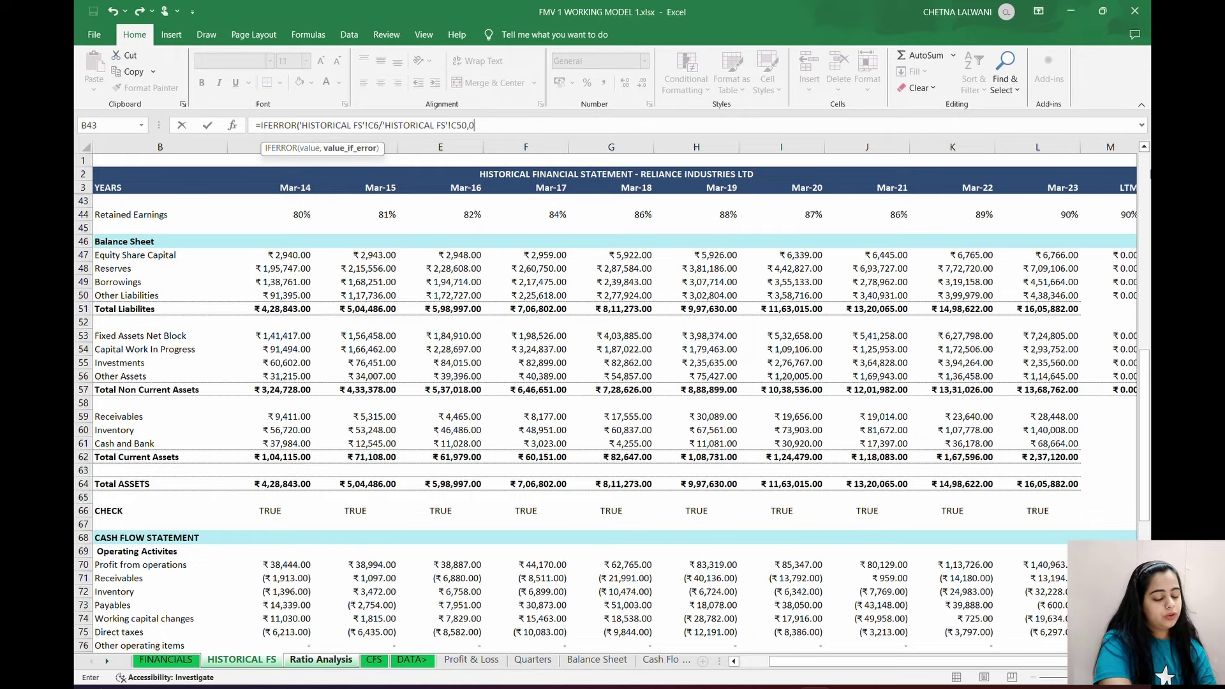
text())
key(Return)
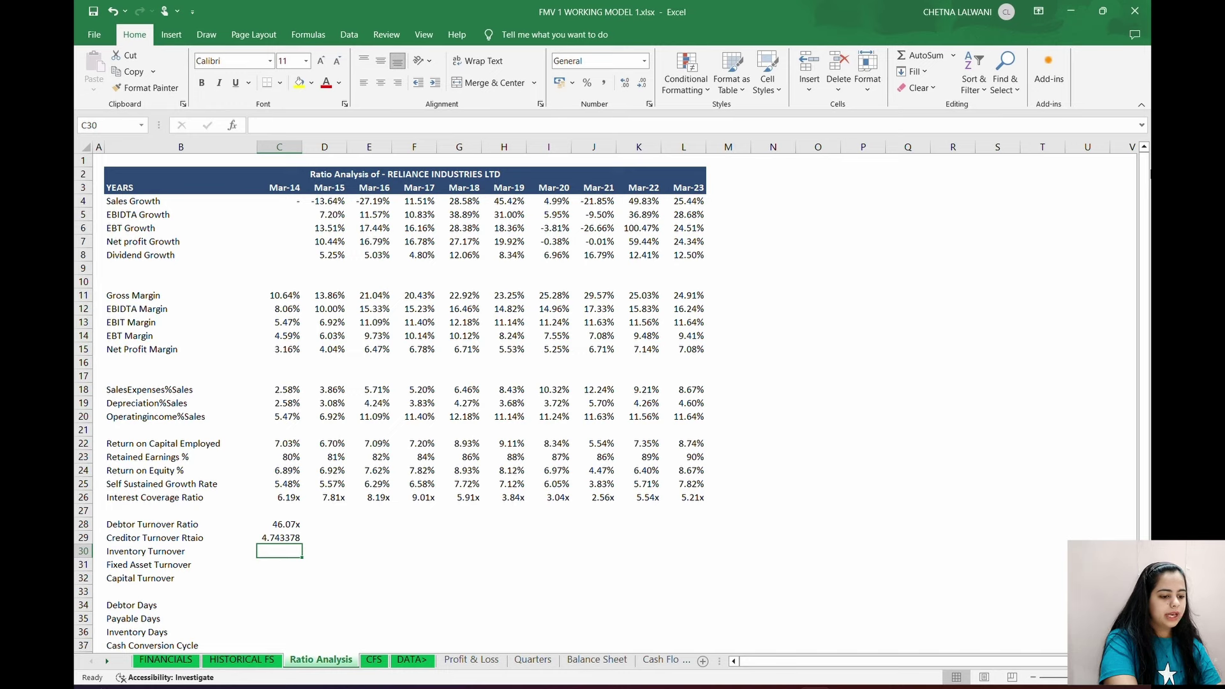
- Copy only the formatting of the Mar-14 Debtor Turnover Ratio in C28 onto the Creditor Turnover Ratio in C29
click(279, 524)
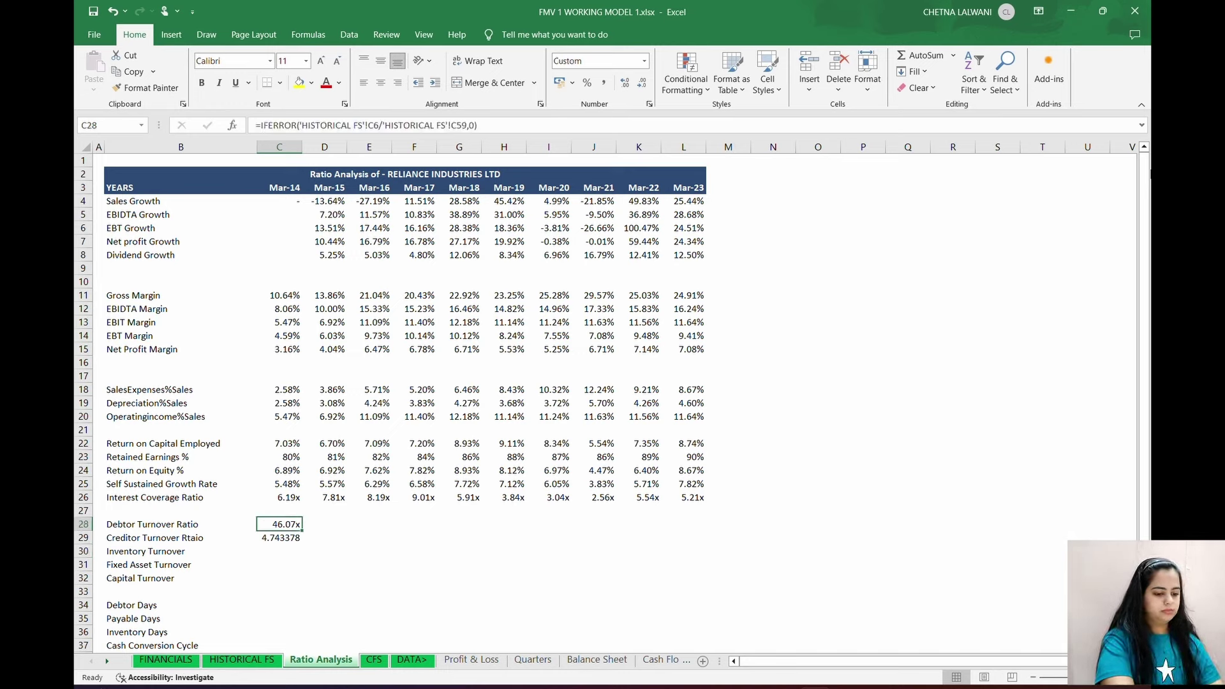
key(ctrl+c)
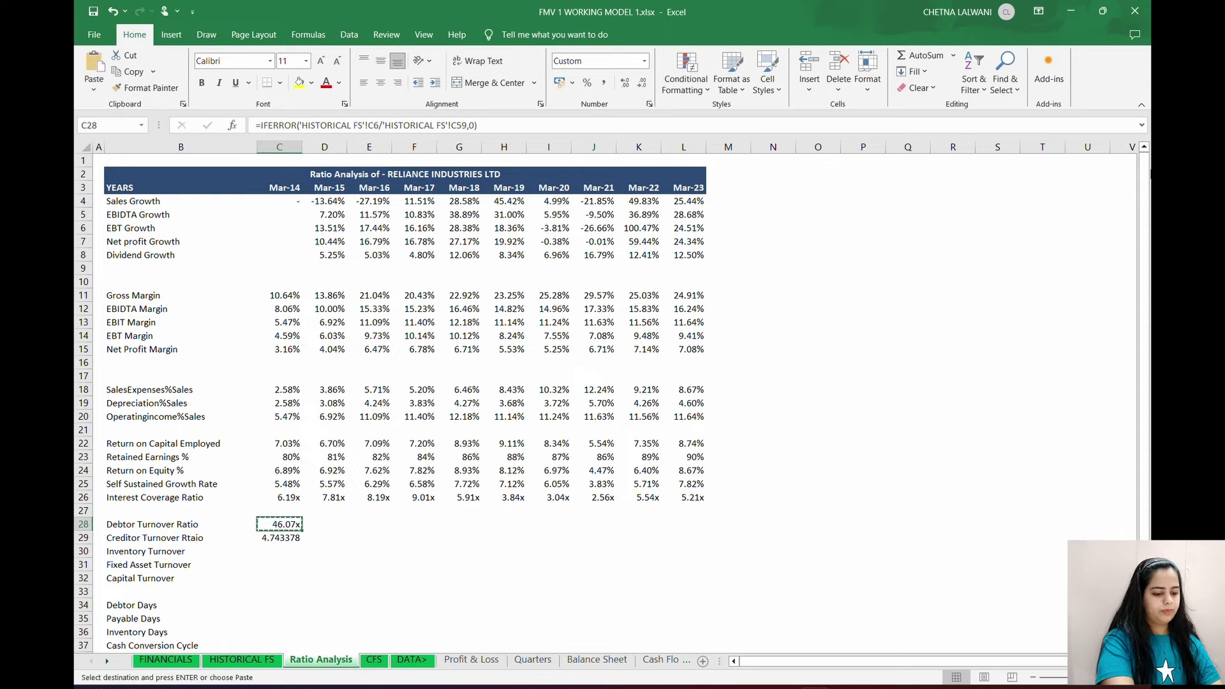
click(279, 537)
key(ctrl+alt+v)
key(Down)
key(Down)
key(Down)
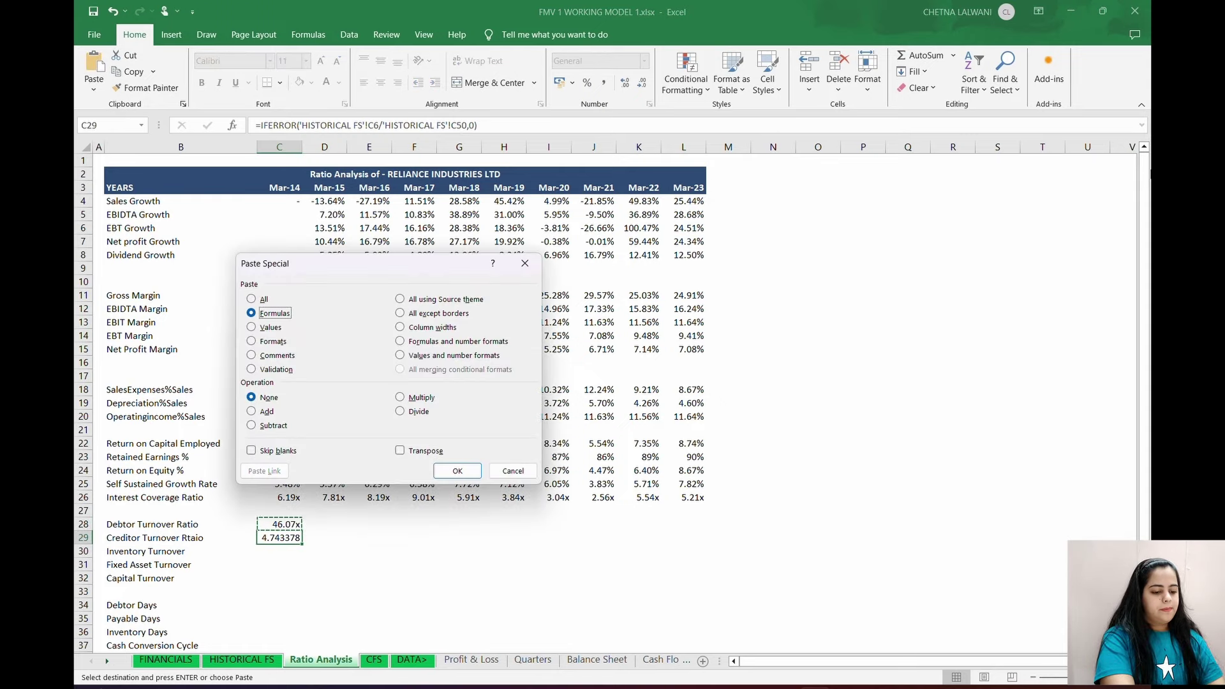
key(Return)
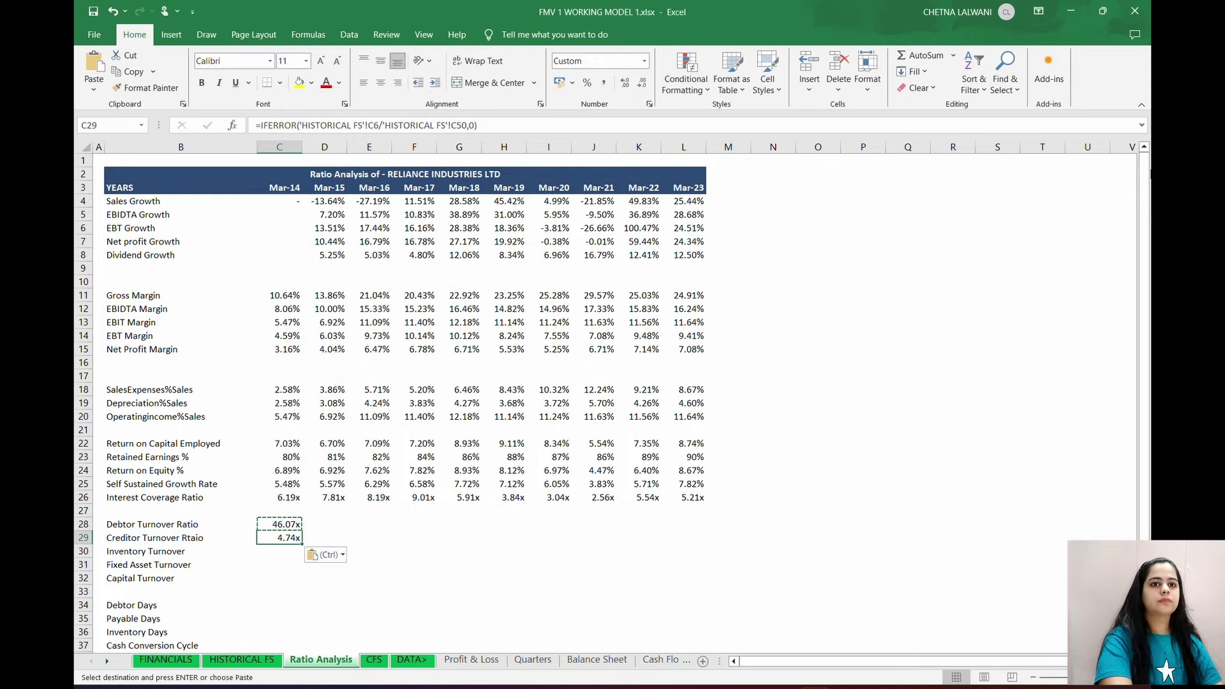
key(Escape)
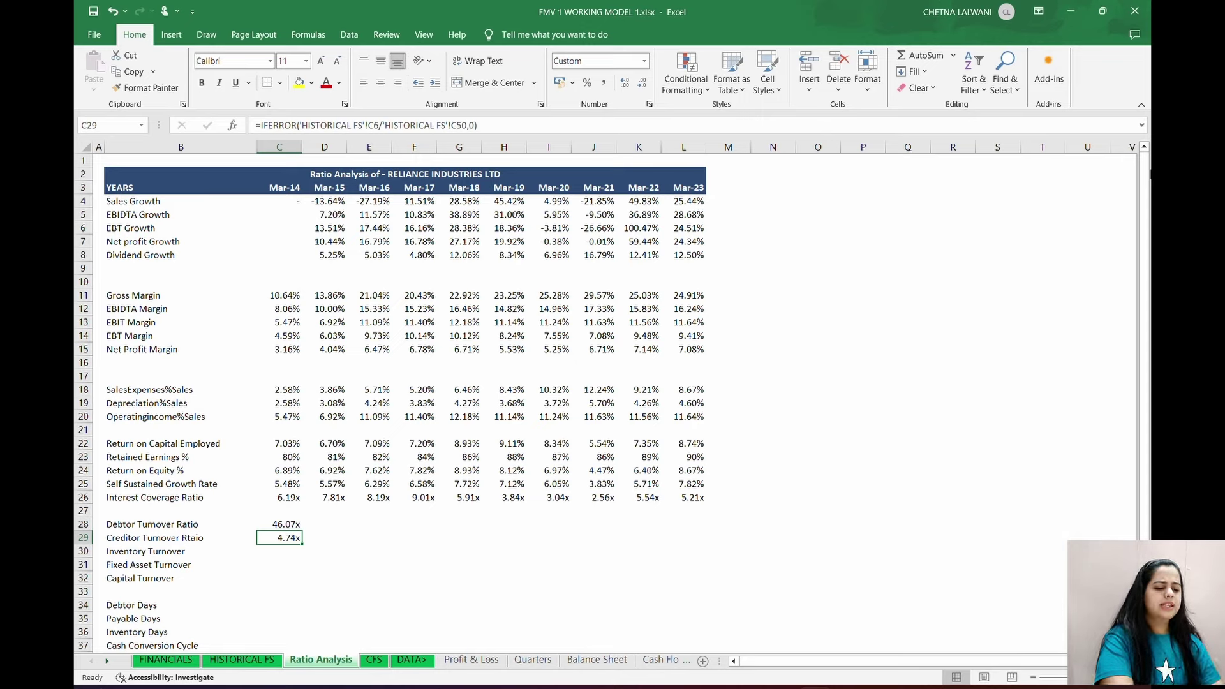
- Start an IFERROR formula for the Mar-14 Inventory Turnover in C30, with Mar-14 Sales (HISTORICAL FS C6) as the numerator
click(279, 552)
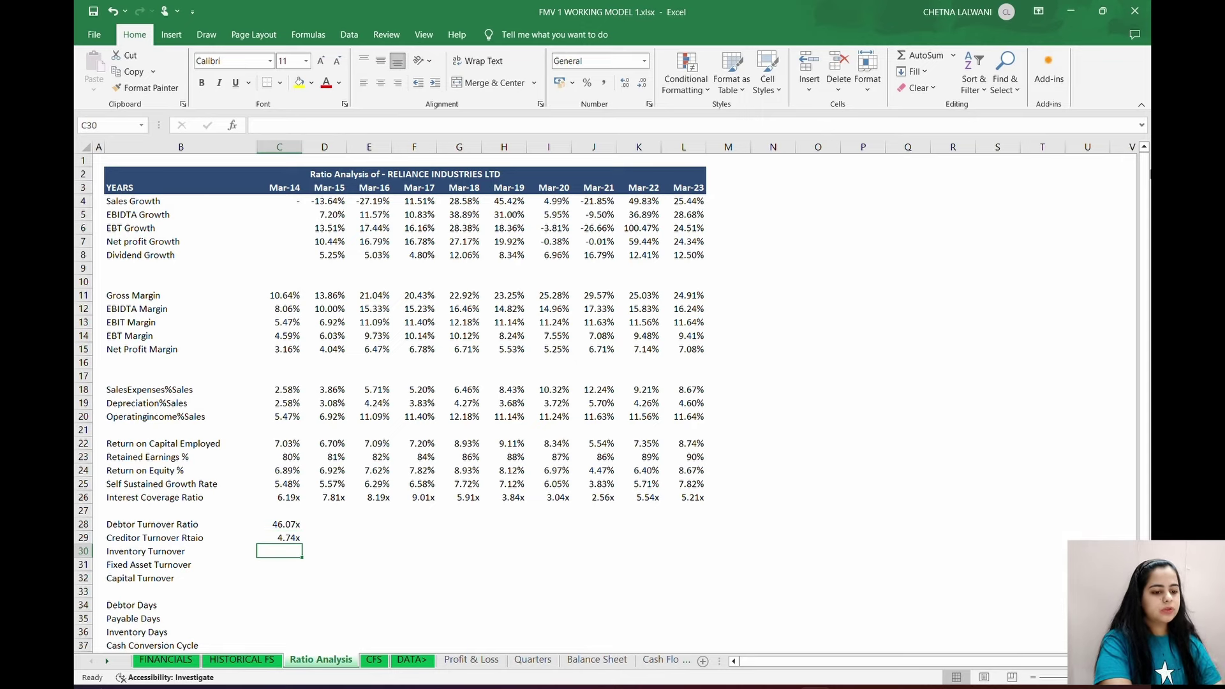
text(=IF)
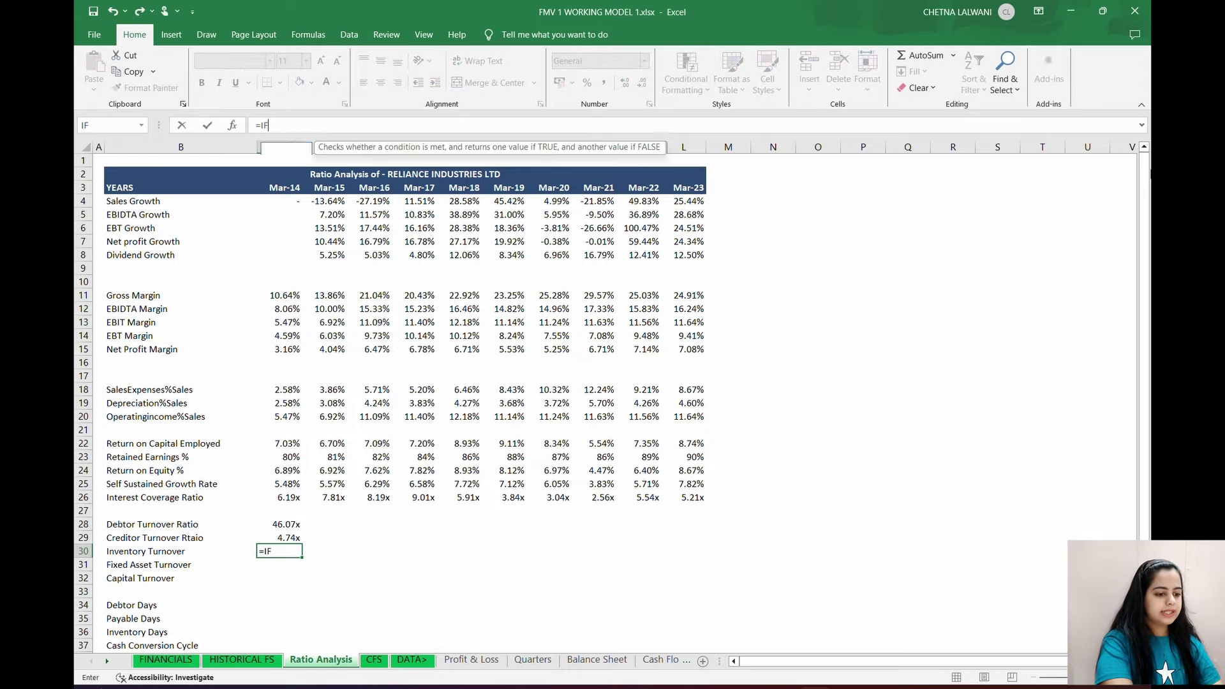
text(ERROR()
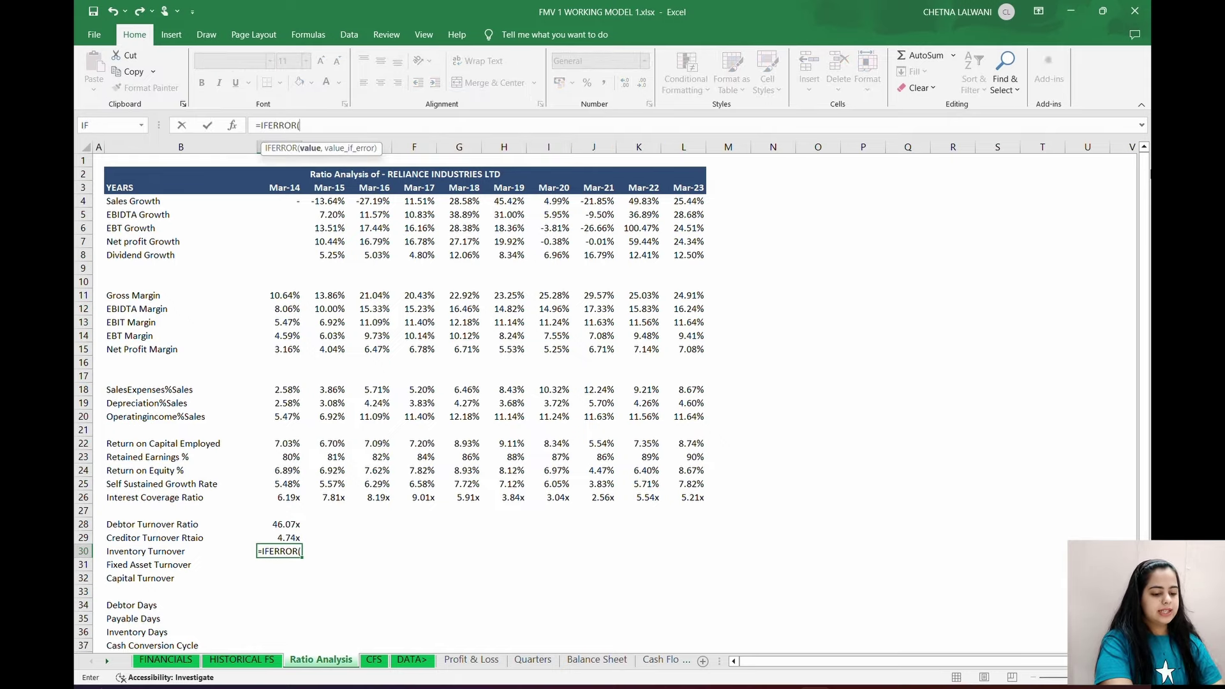
key(ctrl+Page_Up)
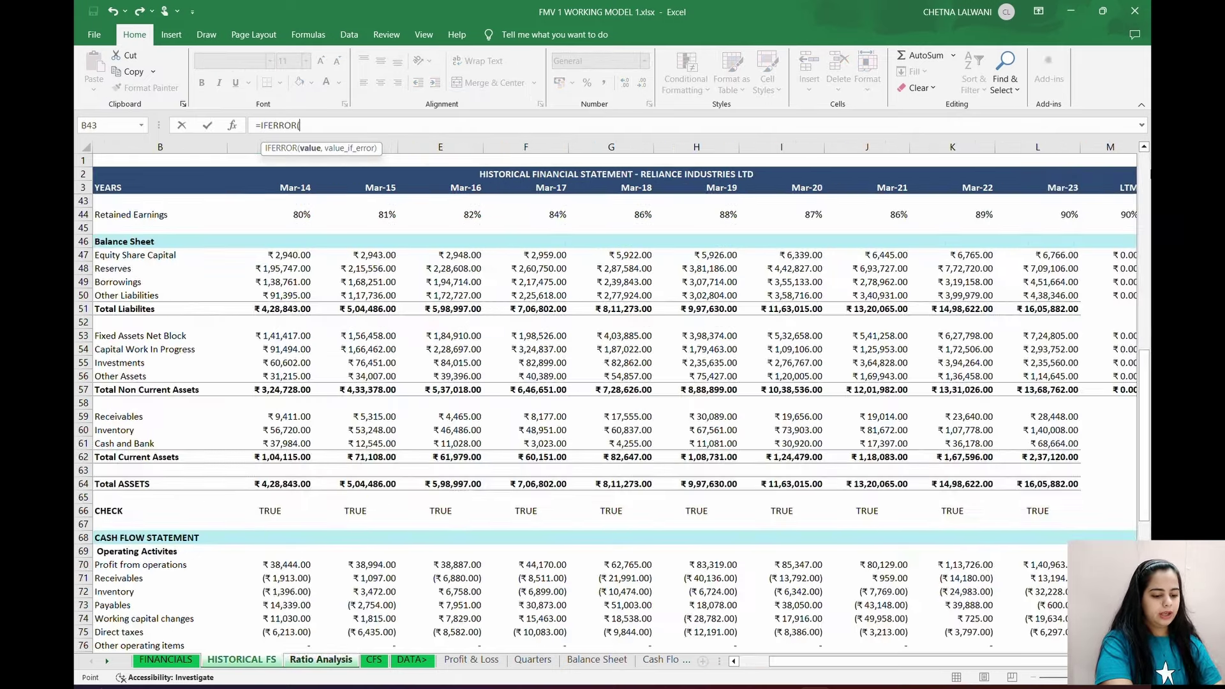
key(Up)
key(Up)
key(Up)
key(Up)
key(Up)
key(Up)
key(Up)
key(Up)
key(Up)
key(Up)
key(Up)
key(Up)
key(Up)
key(Up)
key(Up)
key(Up)
key(Up)
key(Up)
key(Up)
key(Up)
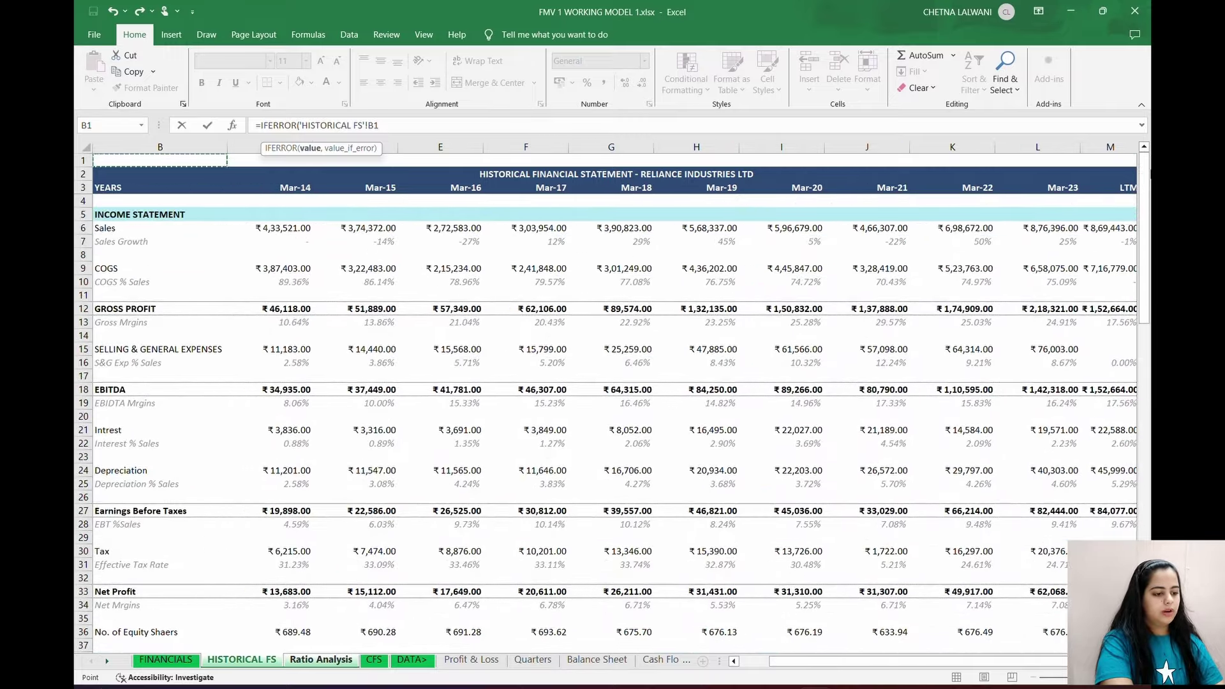
key(Down)
key(Down)
key(Down)
key(Down)
key(Down)
key(Right)
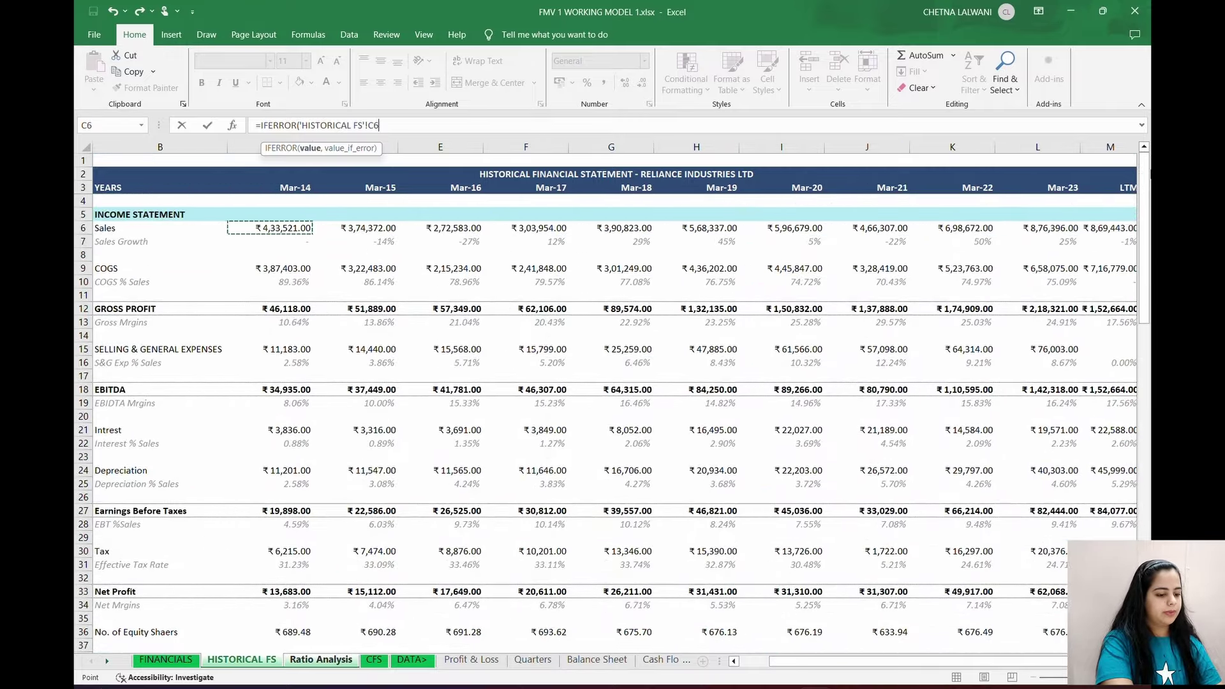
- Complete the Mar-14 Inventory Turnover formula by dividing Sales by Inventory (HISTORICAL FS C60), with 0 as the error value, and enter it
text(/)
key(Left)
key(Up)
key(Down)
key(Down)
key(Down)
key(Down)
key(Down)
key(Down)
key(Down)
key(Down)
key(Down)
key(Down)
key(Down)
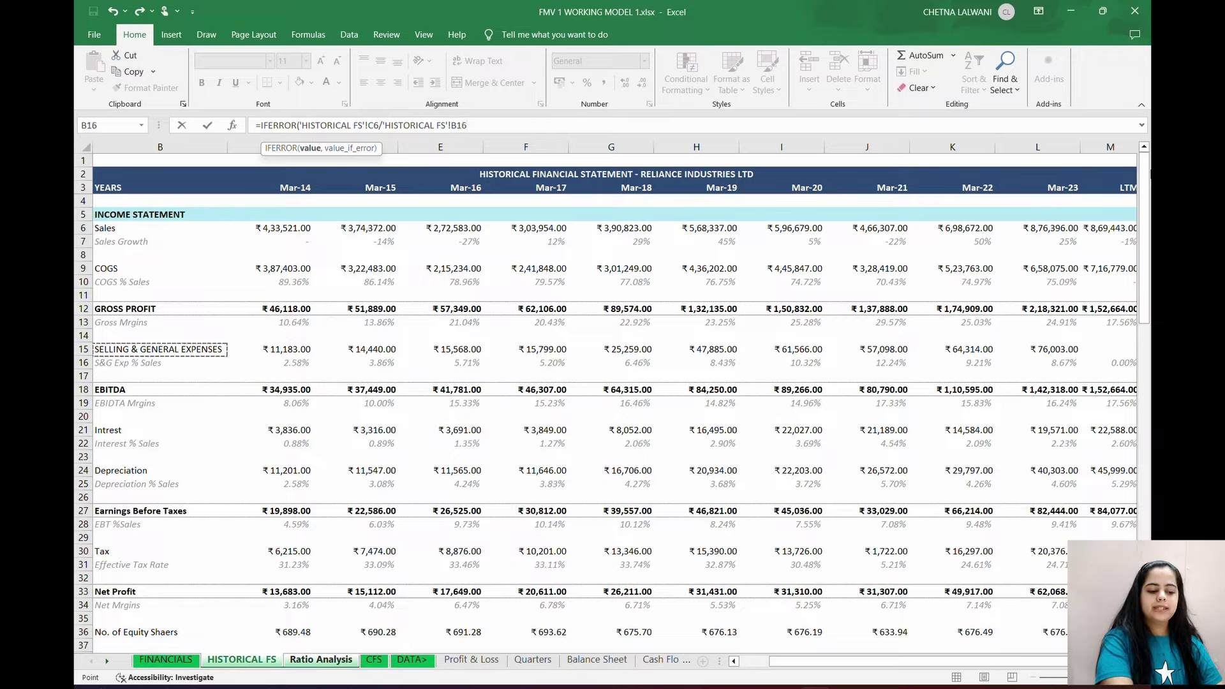
key(Down)
key(Down)
key(Down)
key(Down)
key(Down)
key(Down)
key(Down)
key(Down)
key(Down)
key(Down)
key(Down)
key(Down)
key(Down)
key(Down)
key(Down)
key(Down)
key(Down)
key(Down)
key(Down)
key(Down)
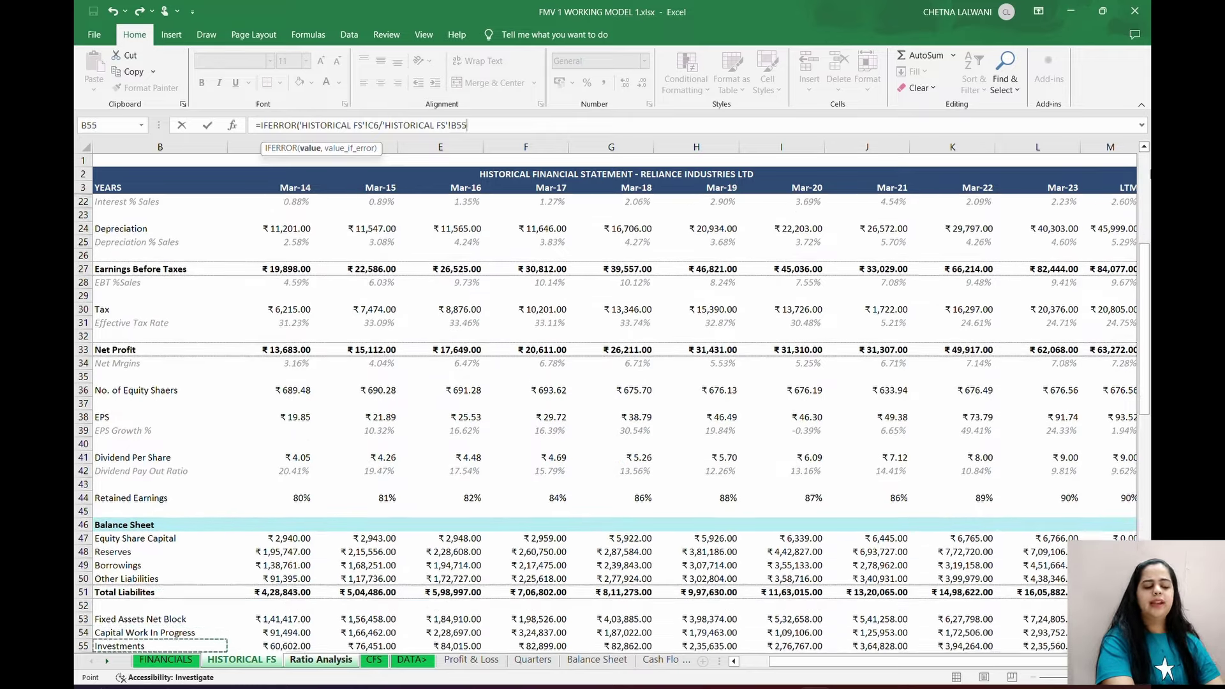
key(Down)
key(Down)
key(Down)
key(Down)
key(Down)
key(Down)
key(Down)
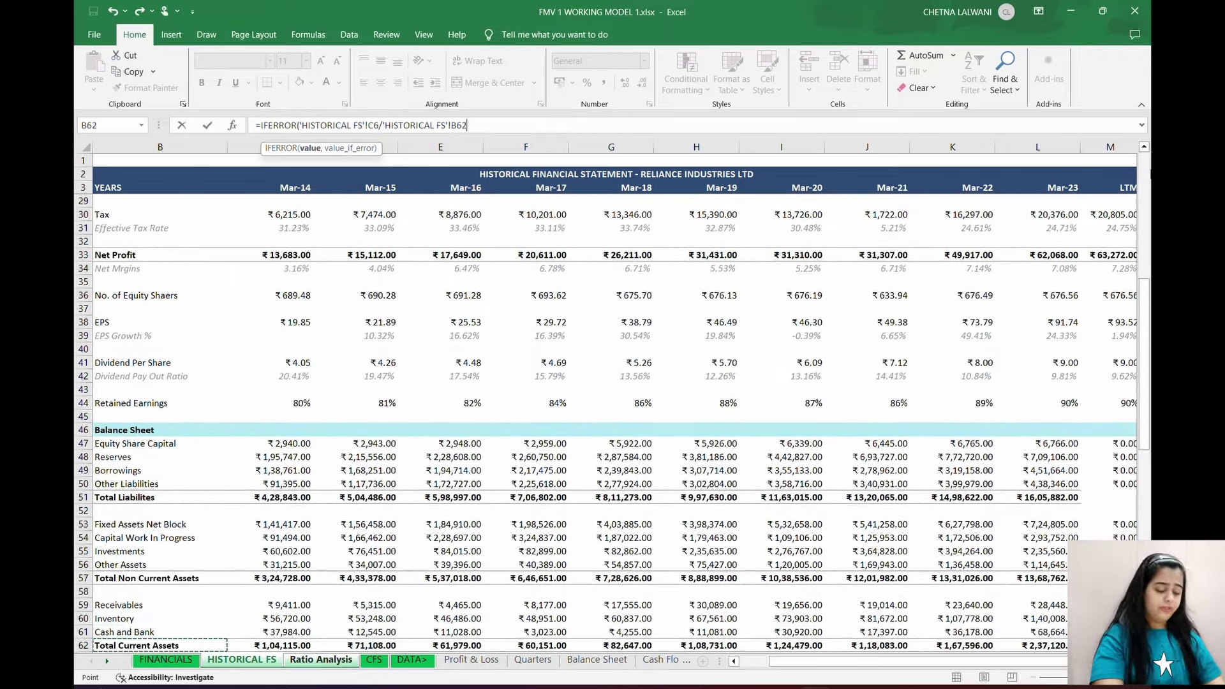
key(Up)
key(Right)
key(Up)
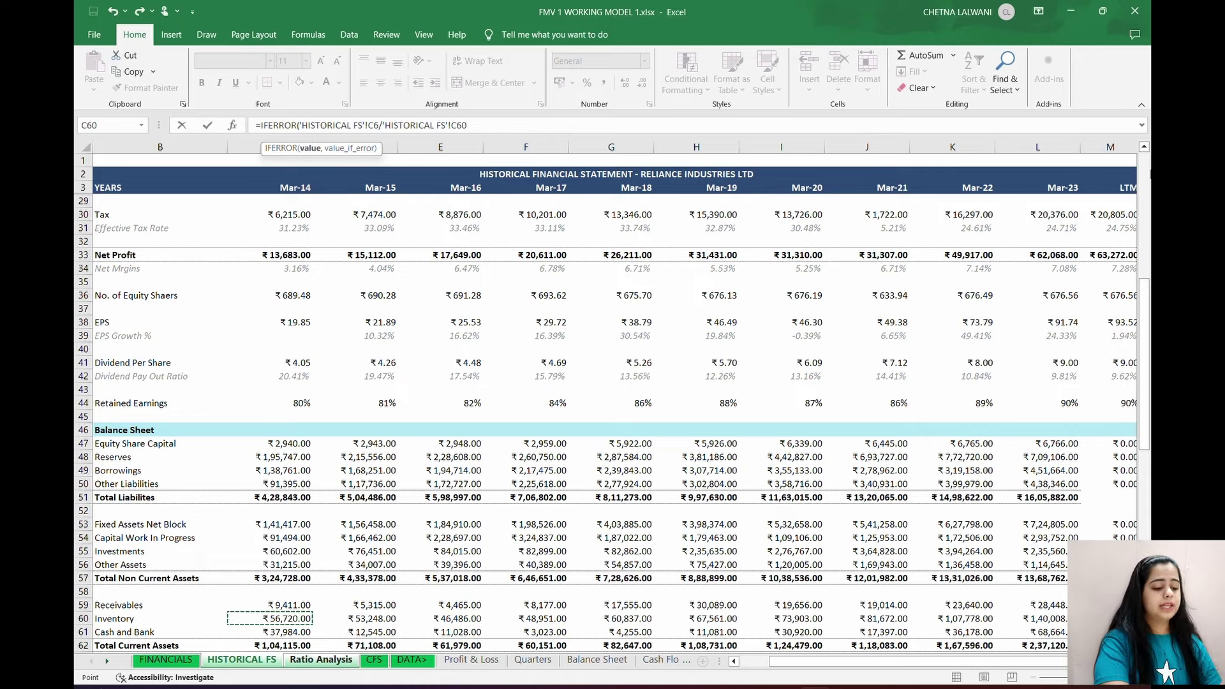
text(,)
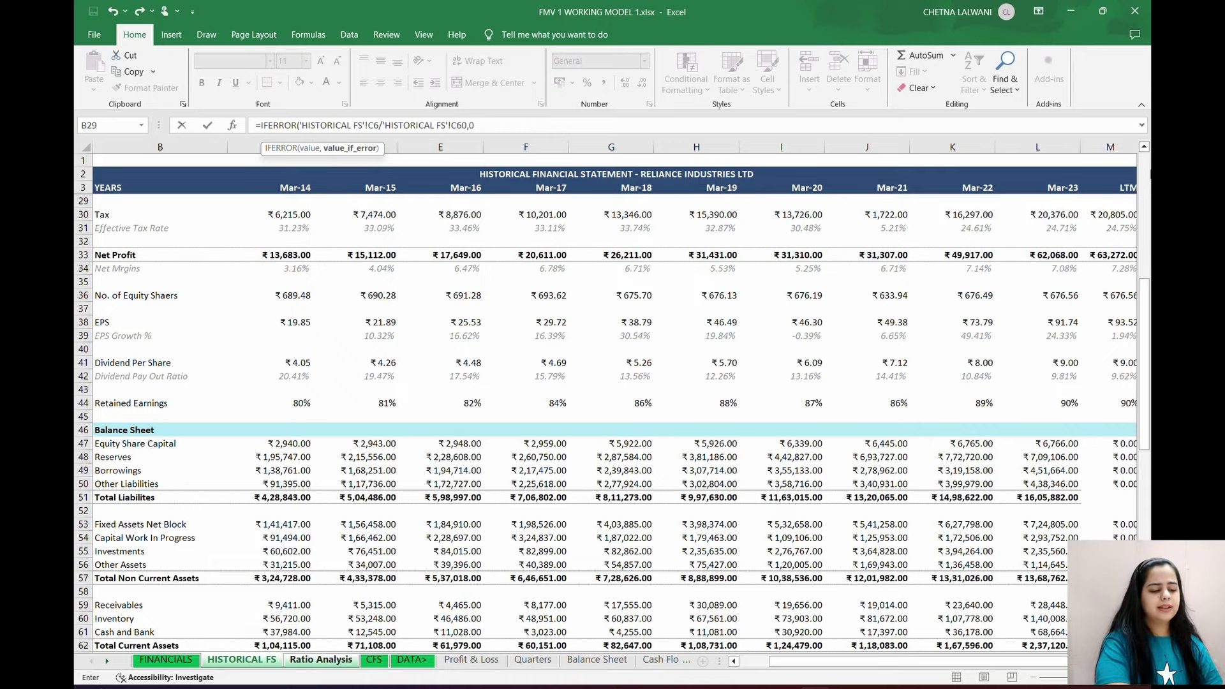
text(0)
key(Return)
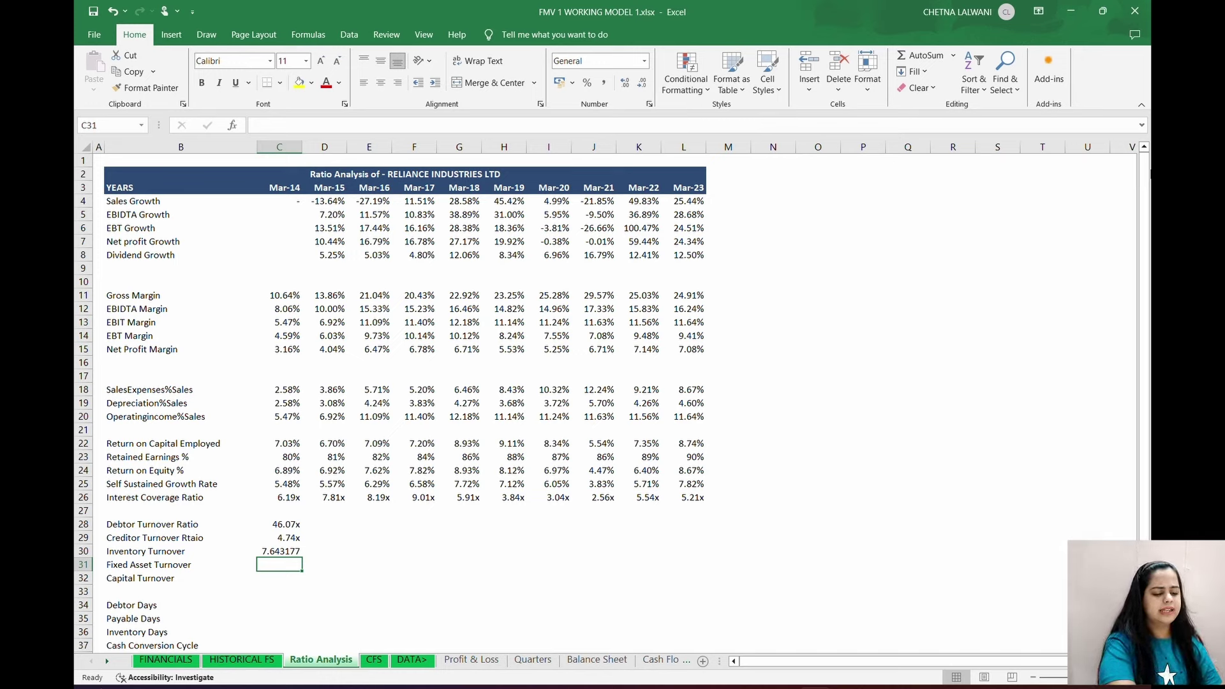
- Start an IFERROR formula for the Mar-14 Fixed Asset Turnover in C31, with Mar-14 Sales (HISTORICAL FS C6) as the numerator
text(=IFE)
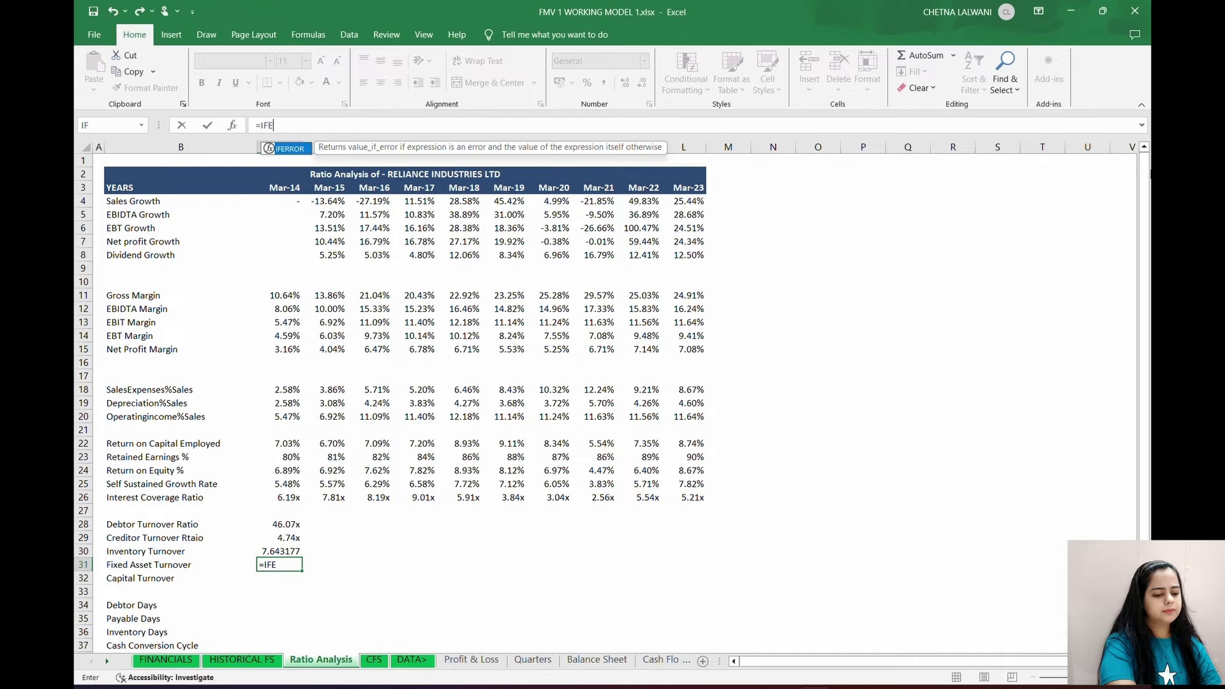
text(RROR()
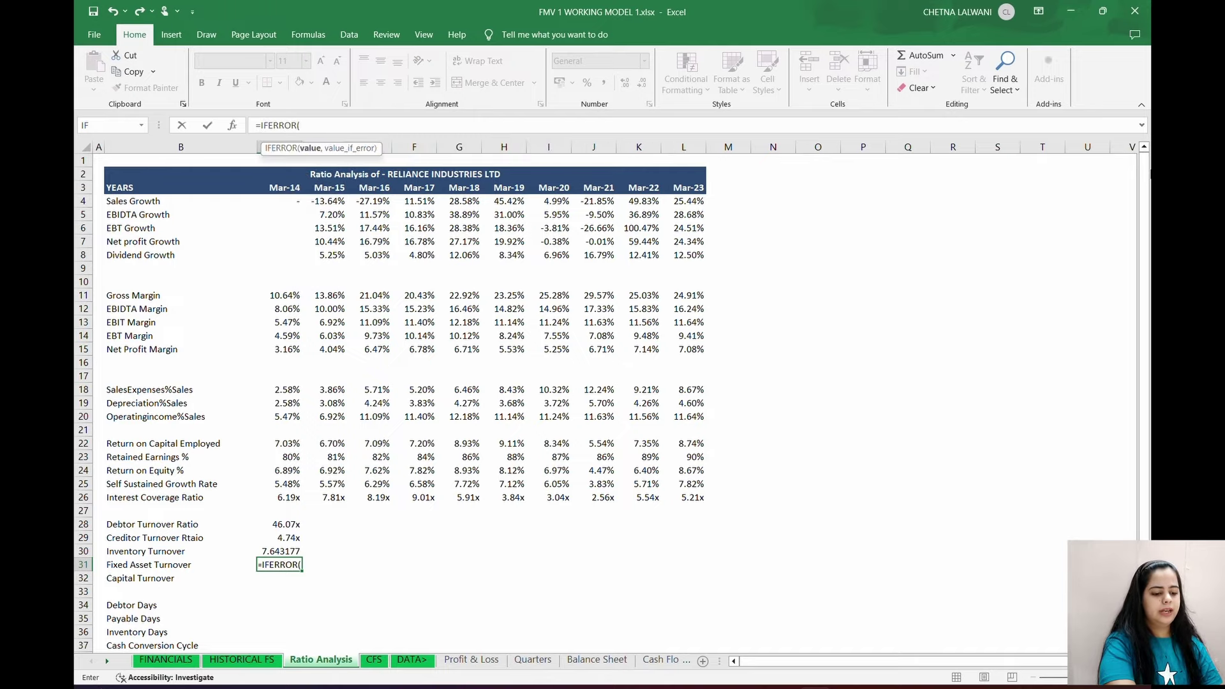
key(ctrl+Page_Up)
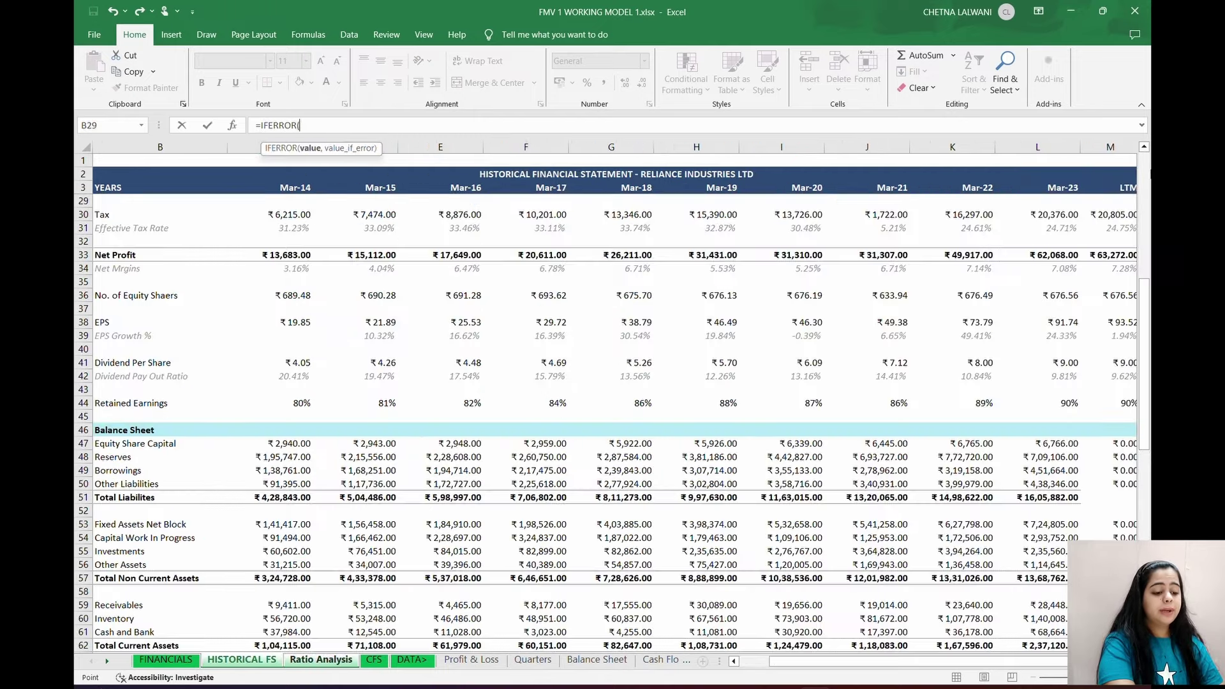
key(Up)
key(Up)
key(Up)
key(Up)
key(Up)
key(Up)
key(Up)
key(Up)
key(Up)
key(Up)
key(Up)
key(Up)
key(Up)
key(Up)
key(Up)
key(Up)
key(Up)
key(Up)
key(Up)
key(Up)
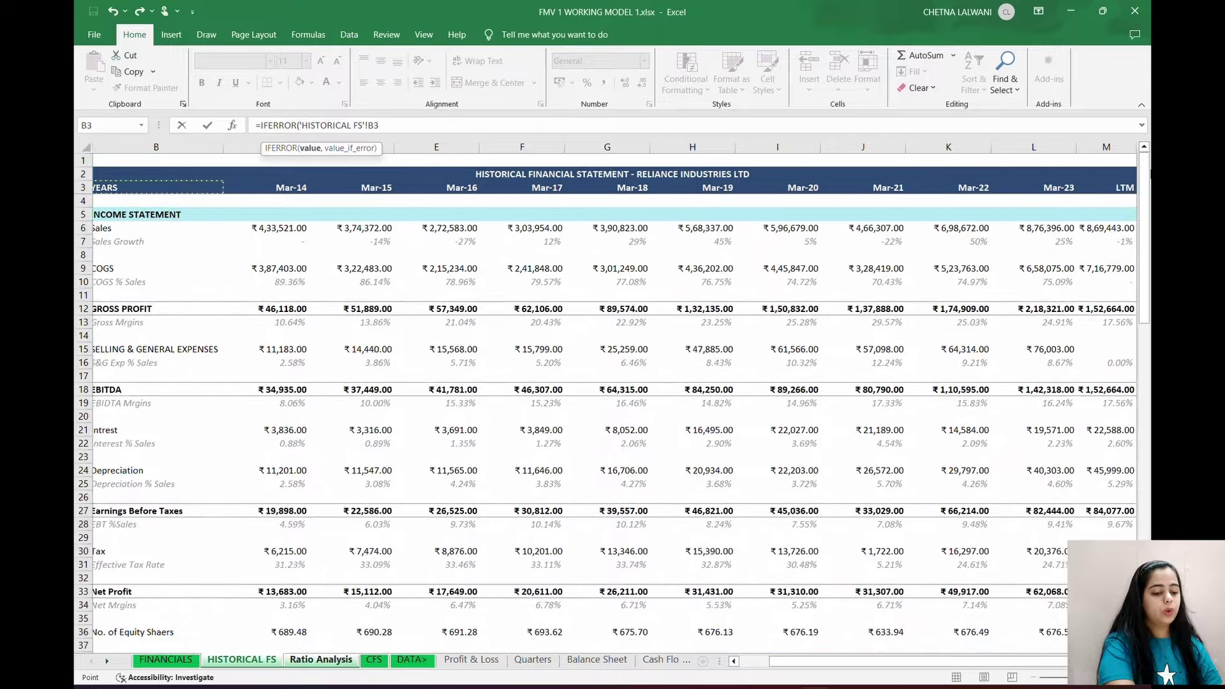
key(Down)
key(Down)
key(Down)
key(Right)
- Complete the Mar-14 Fixed Asset Turnover formula by dividing Sales by Fixed Assets Net Block (HISTORICAL FS C53), with 0 as the error value
text(/)
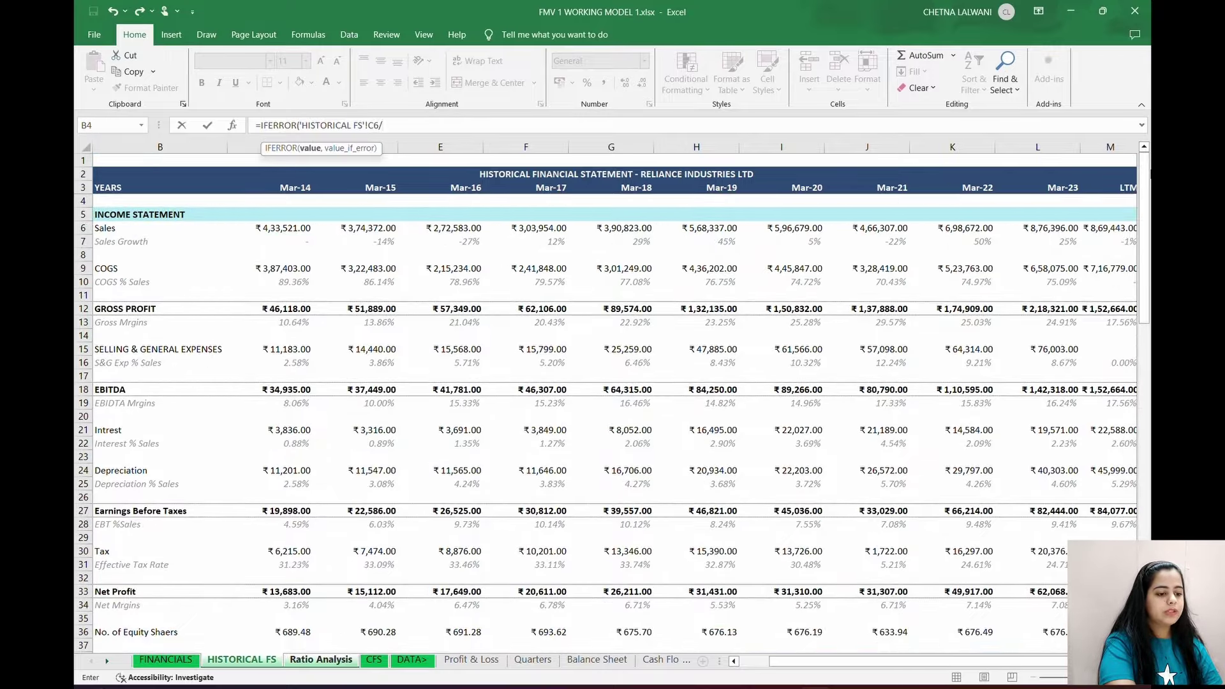
key(Down)
key(Down)
key(Down)
key(Down)
key(Down)
key(Down)
key(Down)
key(Down)
key(Down)
key(Down)
key(Down)
key(Down)
key(Down)
key(Down)
key(Down)
key(Down)
key(Down)
key(Down)
key(Down)
key(Down)
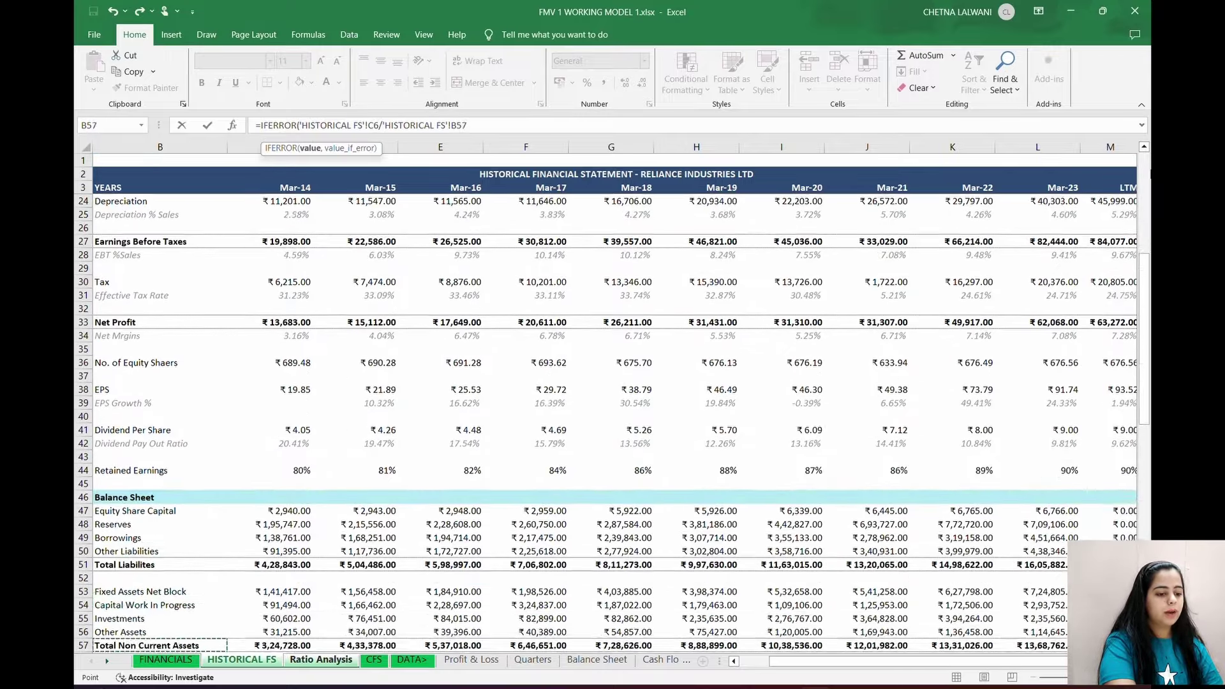
key(Down)
key(Up)
key(Up)
key(Up)
key(Up)
key(Up)
key(Right)
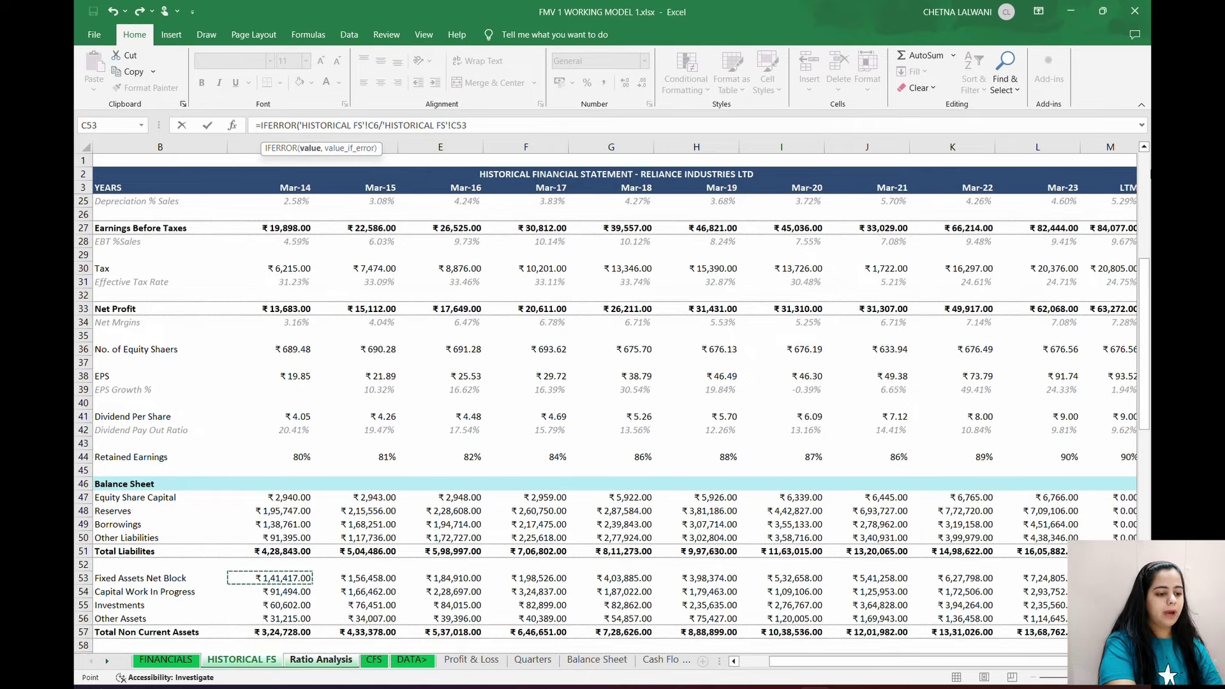
text(,0)
key(Return)
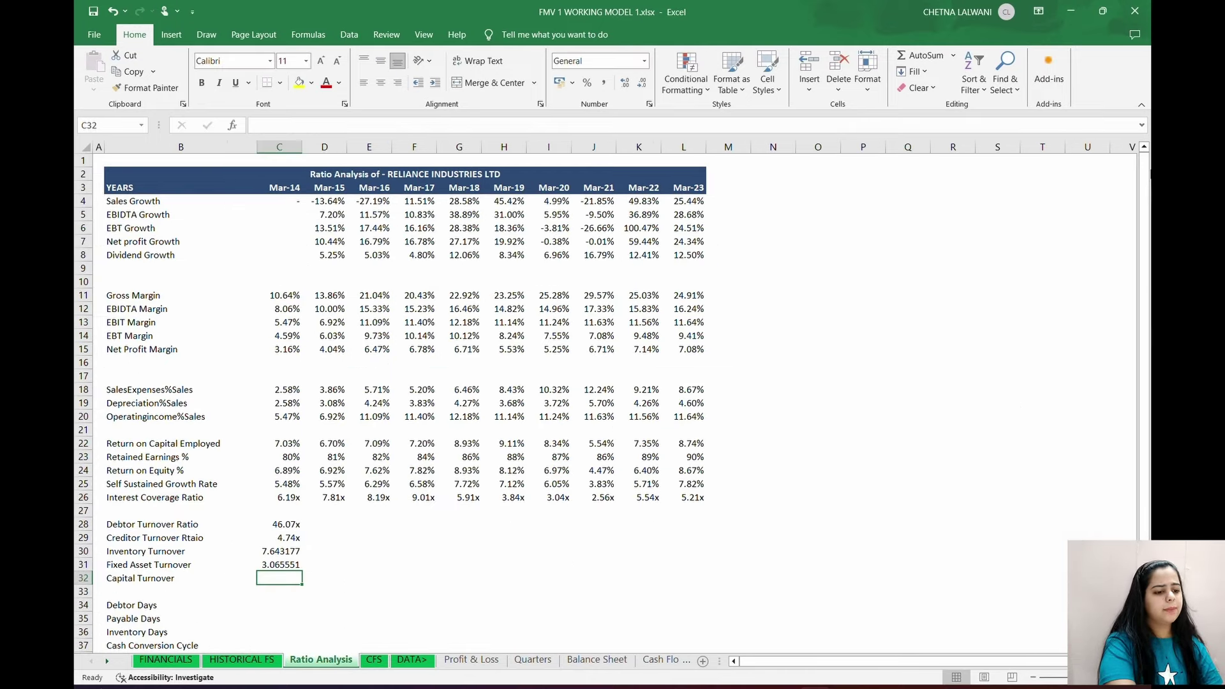
- Start an IFERROR formula for the Mar-14 Capital Turnover in C32, with Mar-14 Sales (HISTORICAL FS C6) as the numerator
text(=IFER)
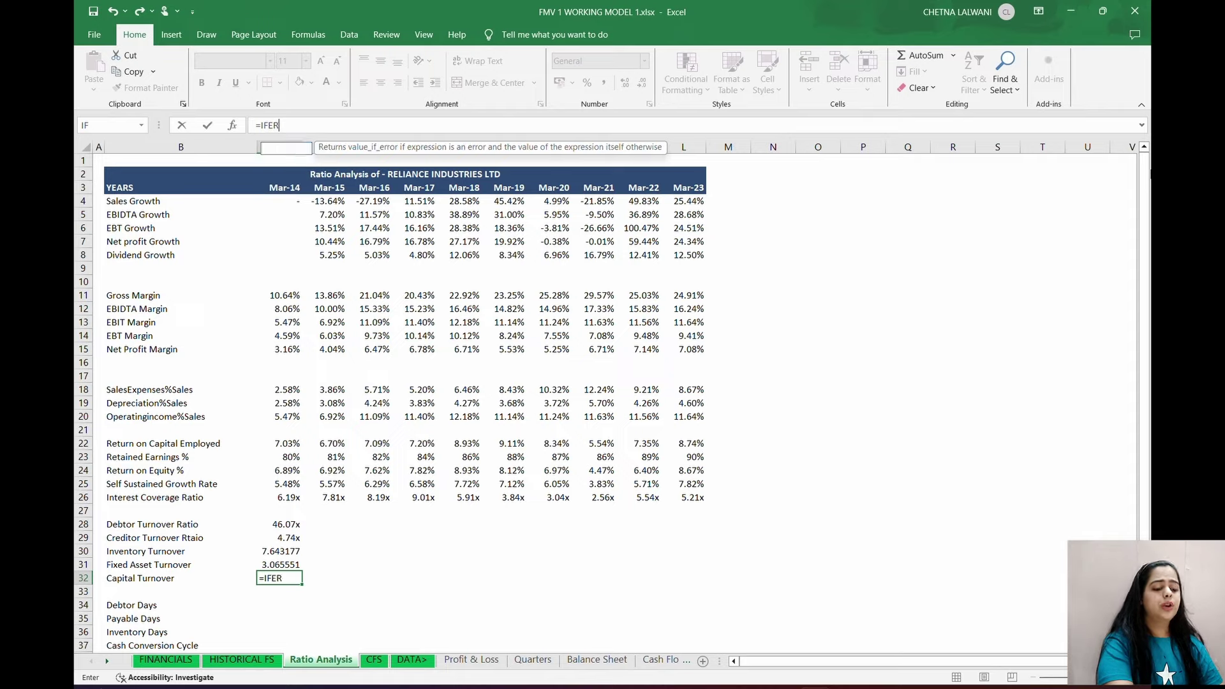
text(ROR()
key(ctrl+Page_Up)
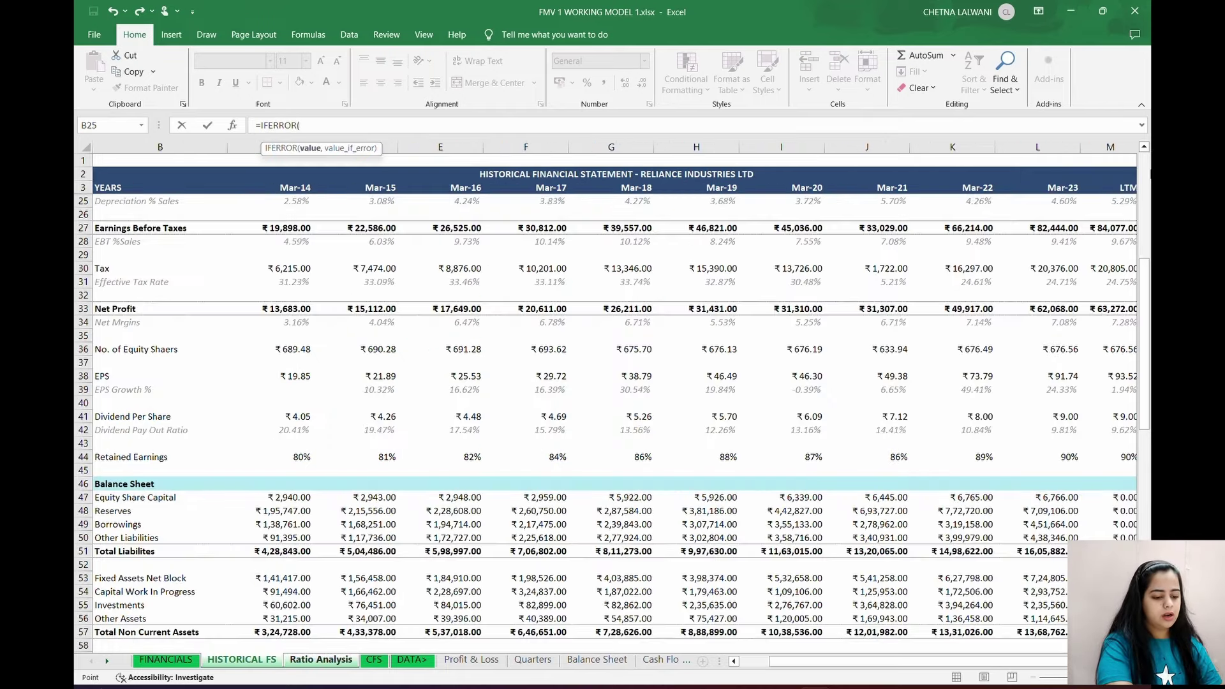
scroll(613, 382, up, 7)
click(98, 174)
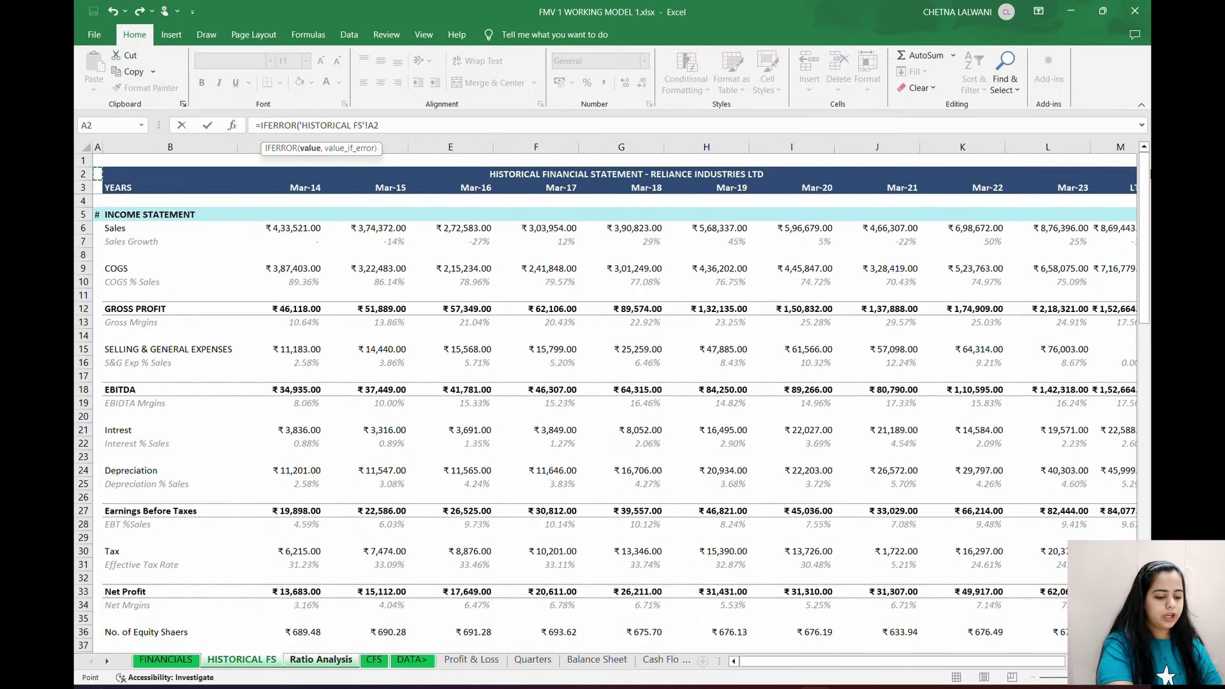
key(Down)
key(Down)
key(Down)
key(Down)
key(Right)
key(Right)
text(/)
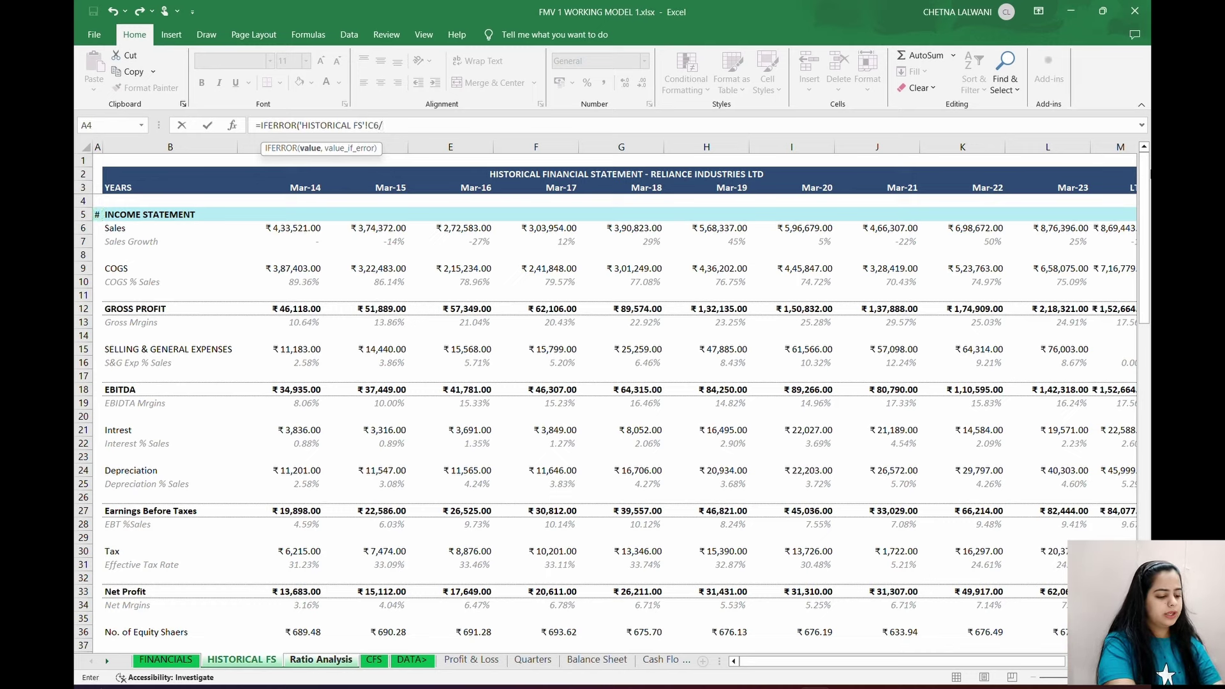
key(Down)
key(Down)
key(Down)
key(Down)
key(Down)
key(Down)
key(Down)
key(Down)
key(Down)
key(Down)
key(Down)
key(Down)
key(Down)
key(Down)
key(Down)
key(Down)
key(Down)
key(Down)
key(Down)
key(Down)
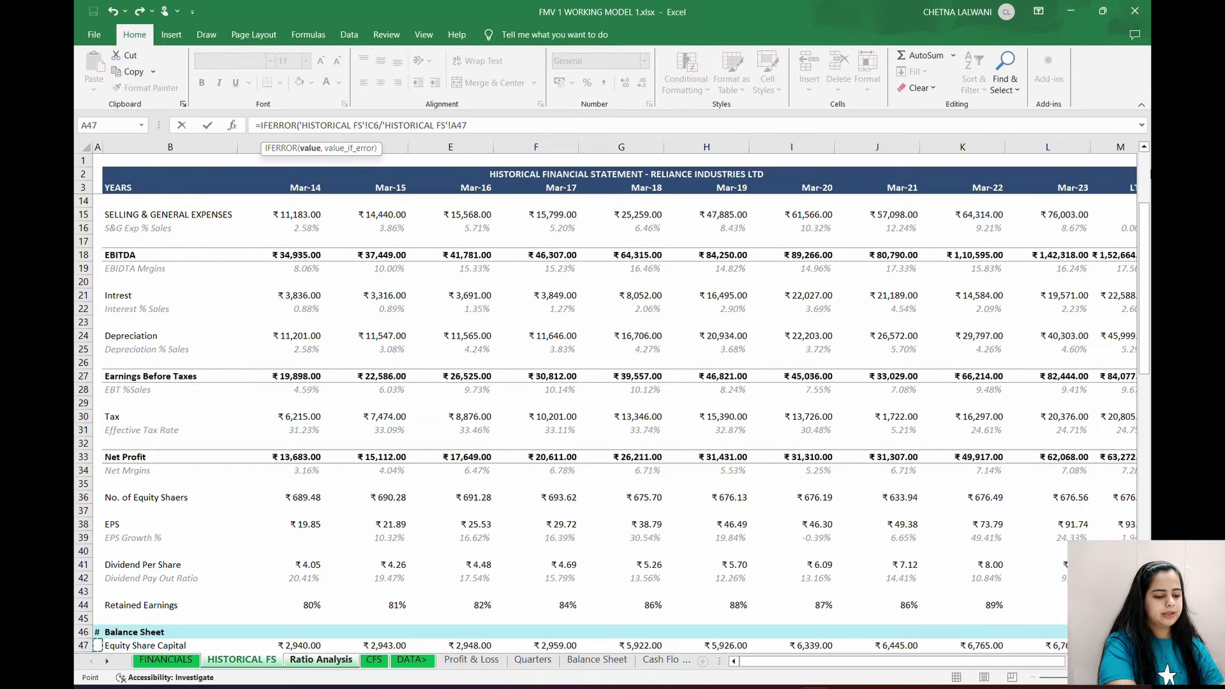
key(BackSpace)
key(BackSpace)
key(BackSpace)
key(BackSpace)
key(BackSpace)
key(BackSpace)
key(BackSpace)
key(BackSpace)
key(BackSpace)
key(BackSpace)
key(BackSpace)
key(BackSpace)
key(BackSpace)
key(BackSpace)
key(BackSpace)
key(BackSpace)
key(BackSpace)
key(BackSpace)
key(BackSpace)
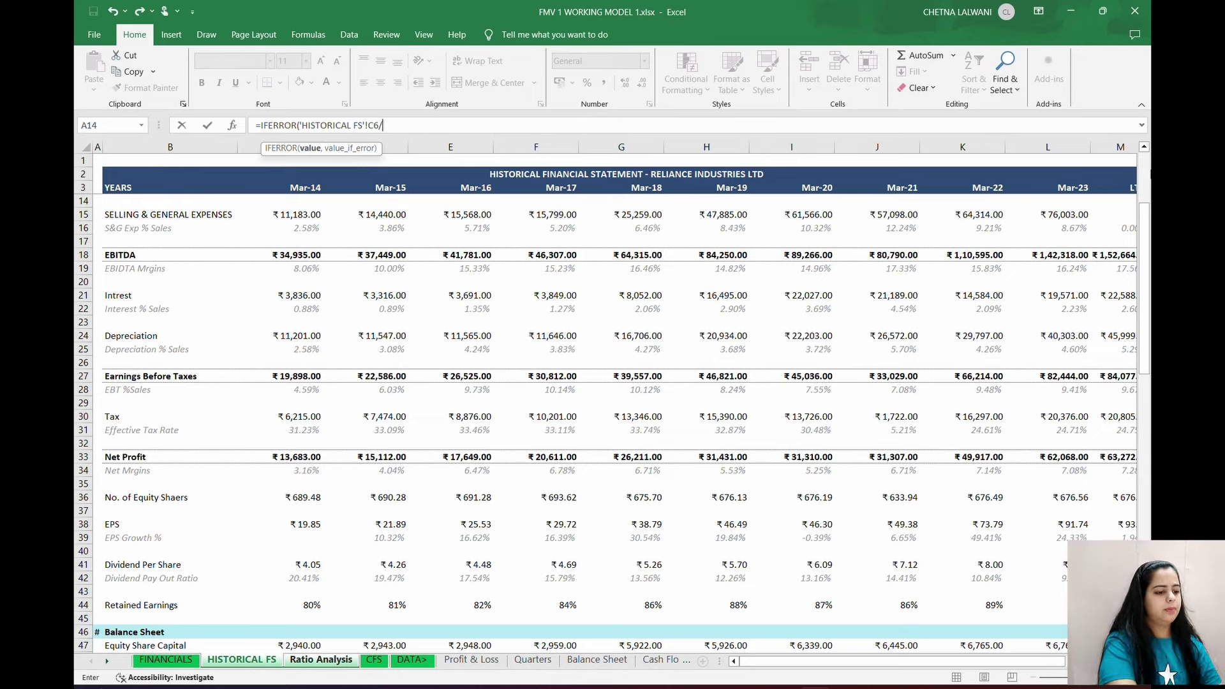
- Complete the Mar-14 Capital Turnover formula by dividing Sales by the SUM of Equity Share Capital and Reserves (HISTORICAL FS C47:C48), with 0 as the error value
text(SUM()
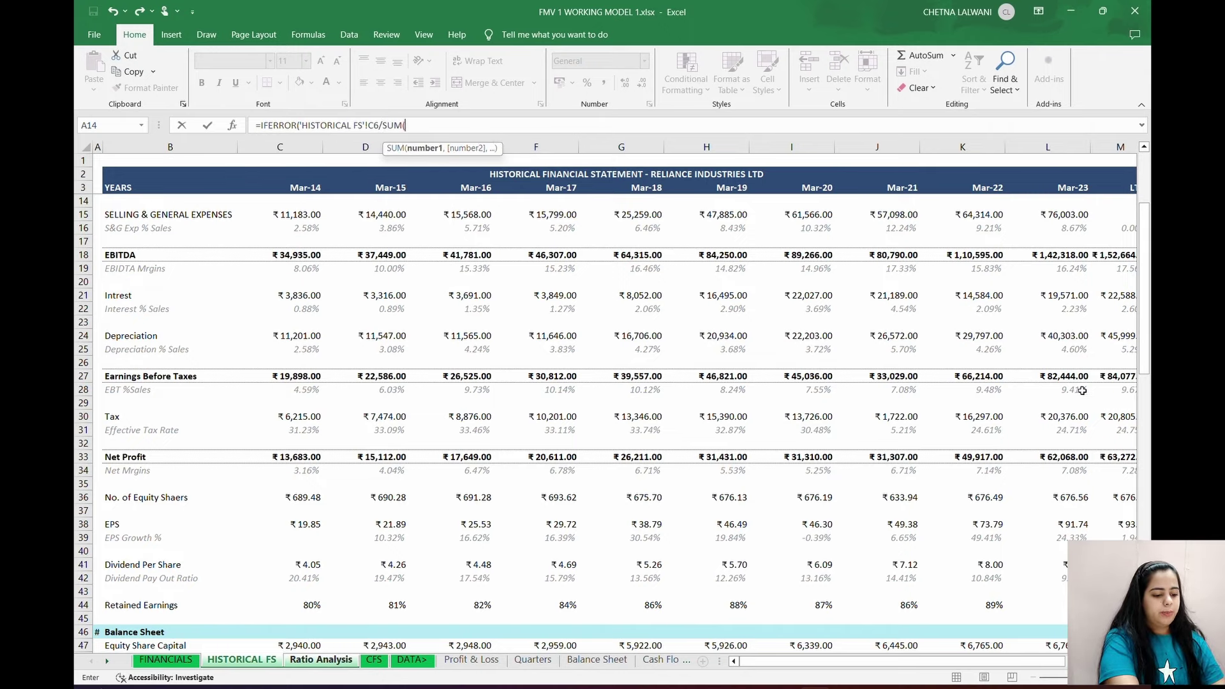
scroll(740, 478, down, 4)
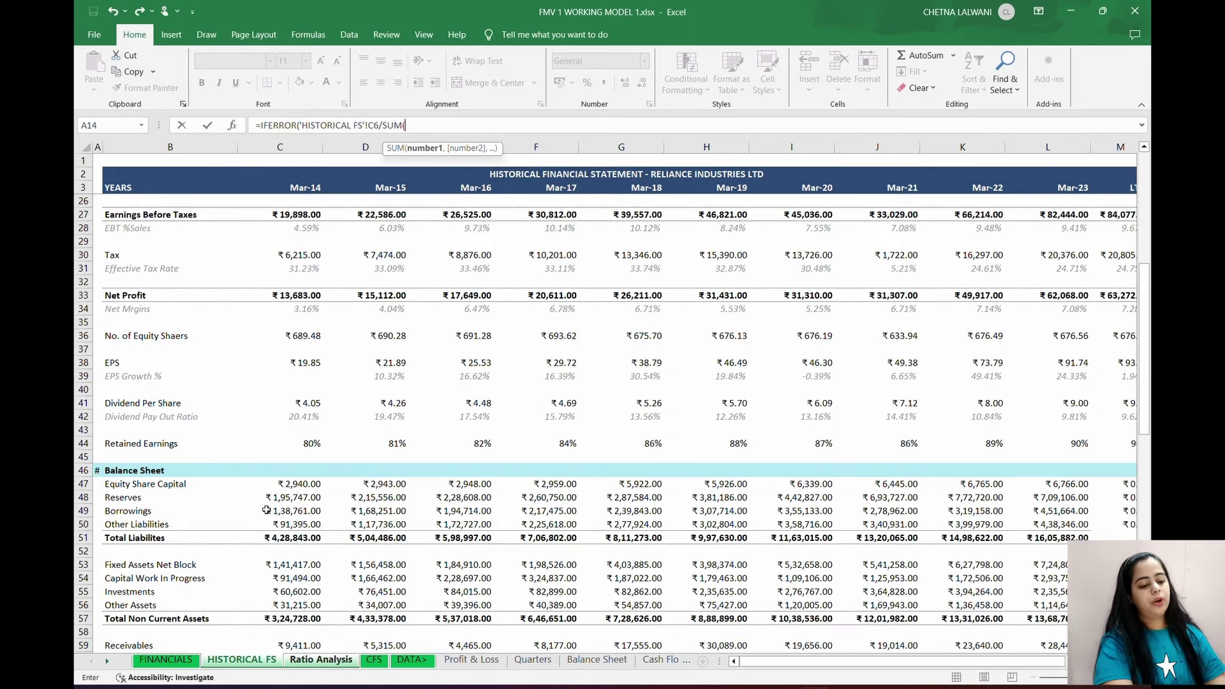
drag(297, 485, 304, 498)
text(),0)
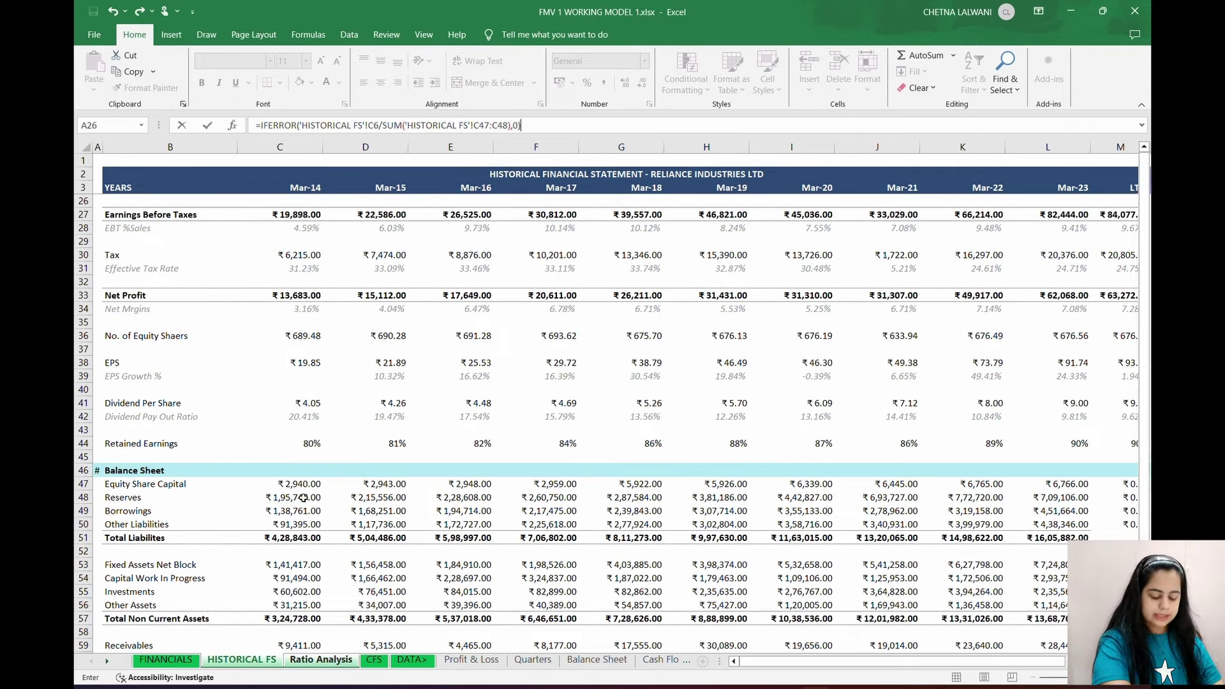
key(Return)
- Copy only the formats of the Creditor Turnover cell C29 onto the Inventory, Fixed Asset and Capital Turnover cells C30:C32
key(Up)
key(Up)
key(Up)
key(Up)
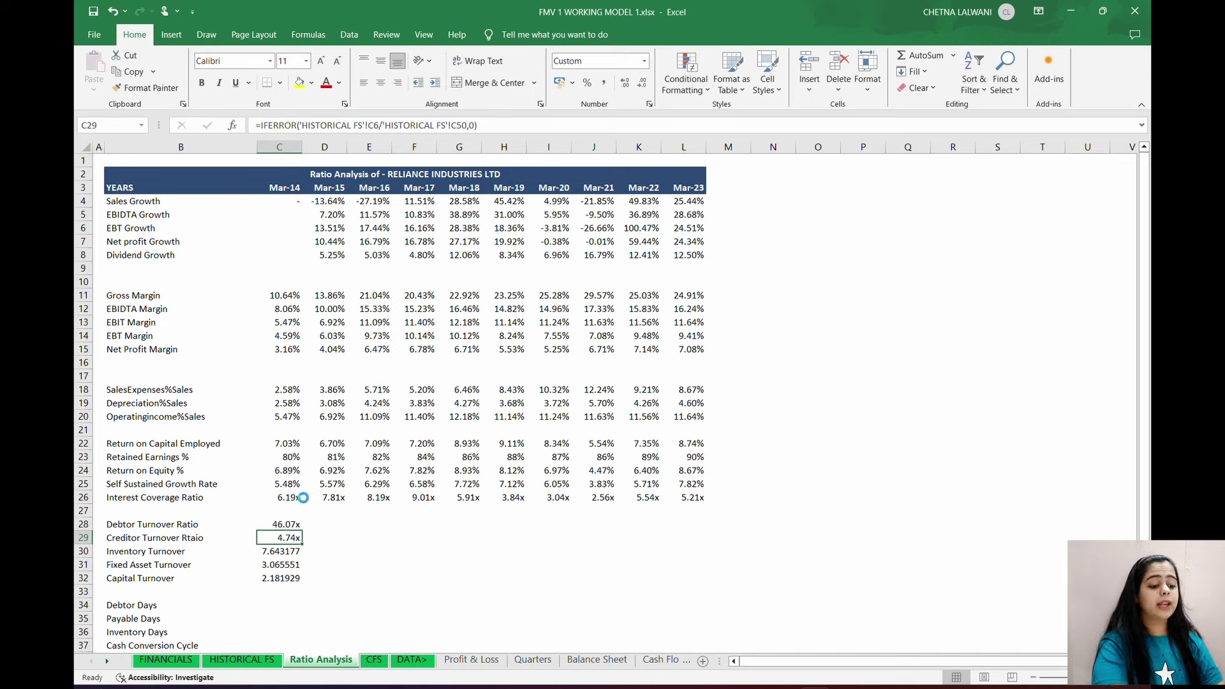
key(ctrl+c)
key(Down)
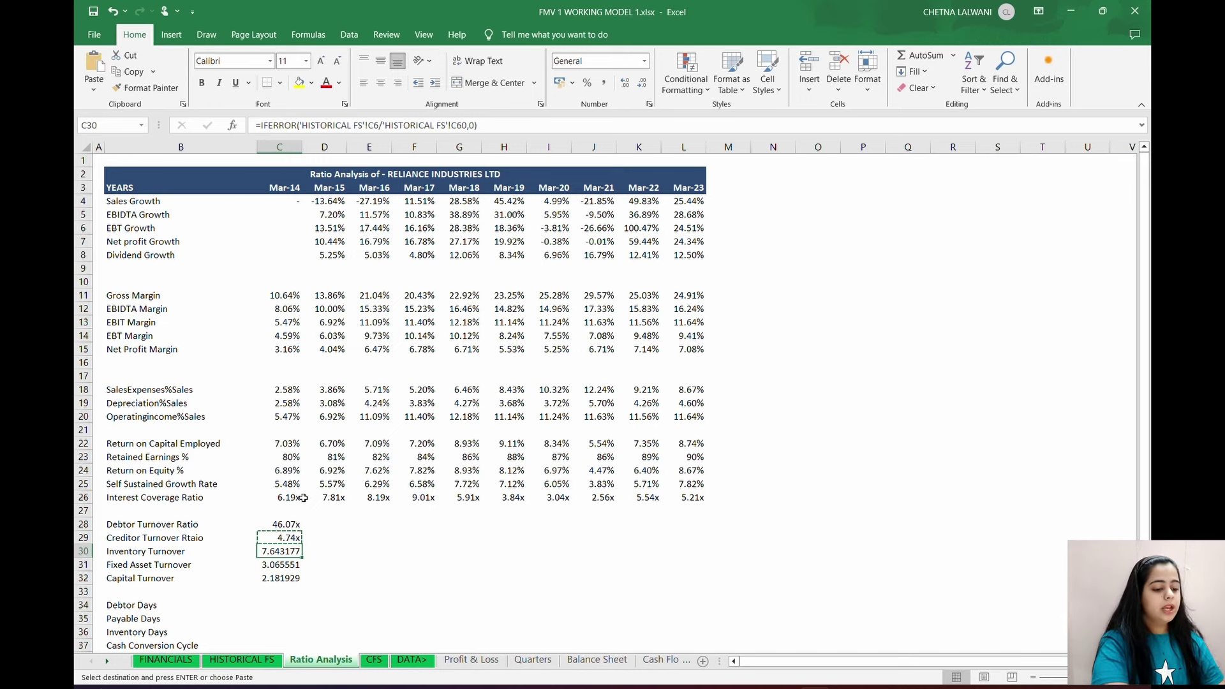
key(shift+Down)
key(shift+Down)
key(shift+Down)
key(shift+Up)
key(shift+Up)
key(shift+Up)
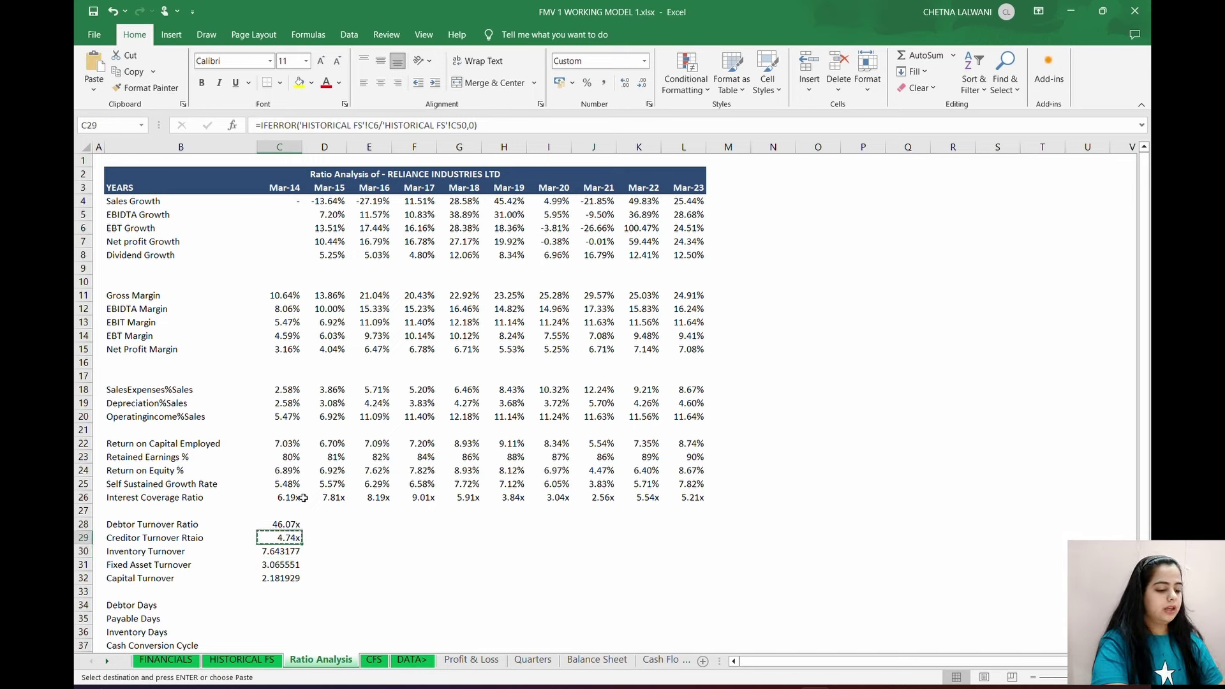
key(shift+Down)
key(shift+Down)
key(ctrl+alt+v)
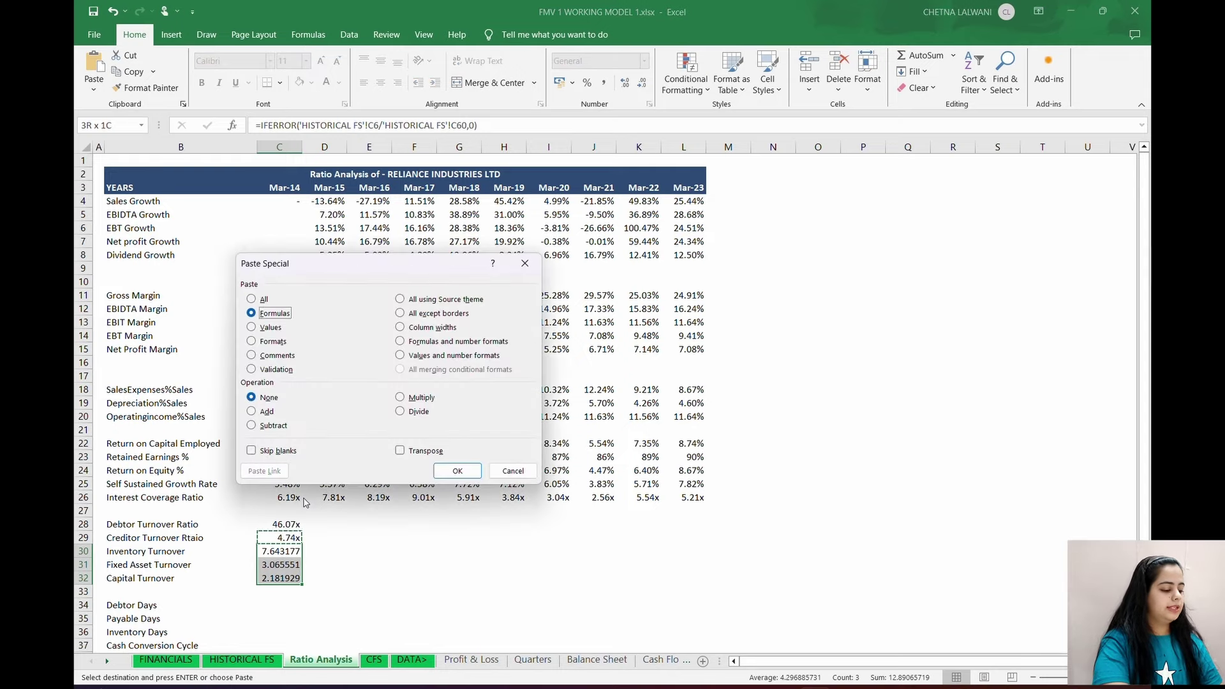
key(t)
key(Return)
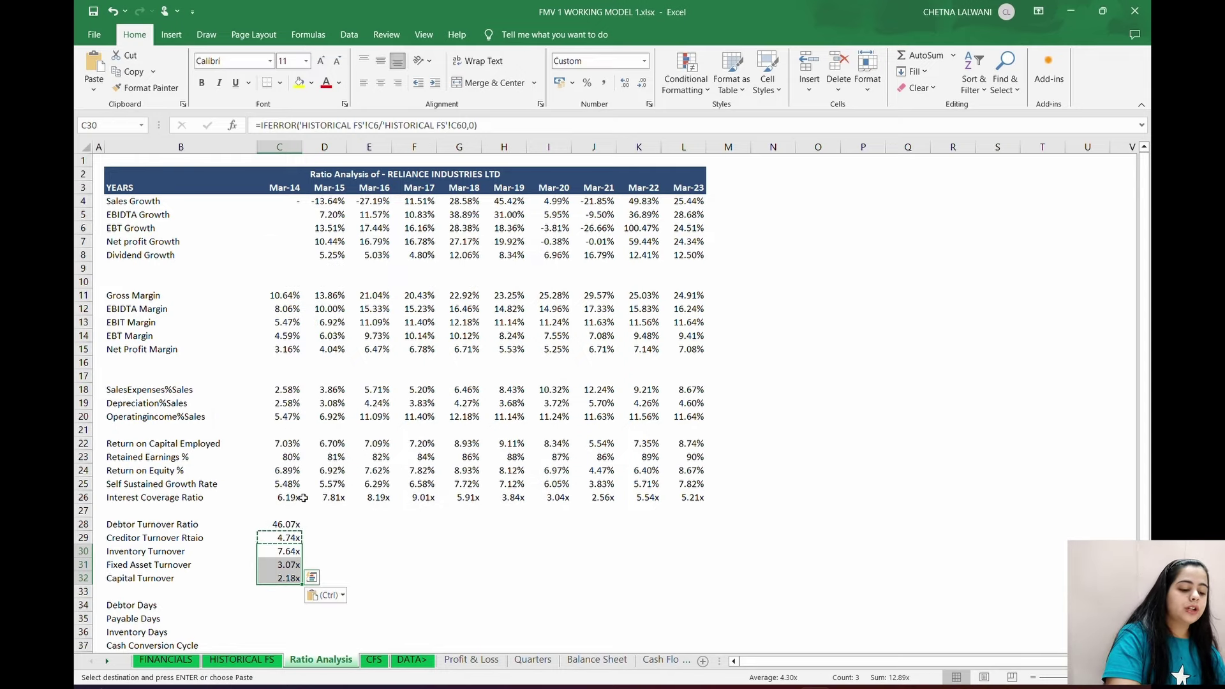
key(Escape)
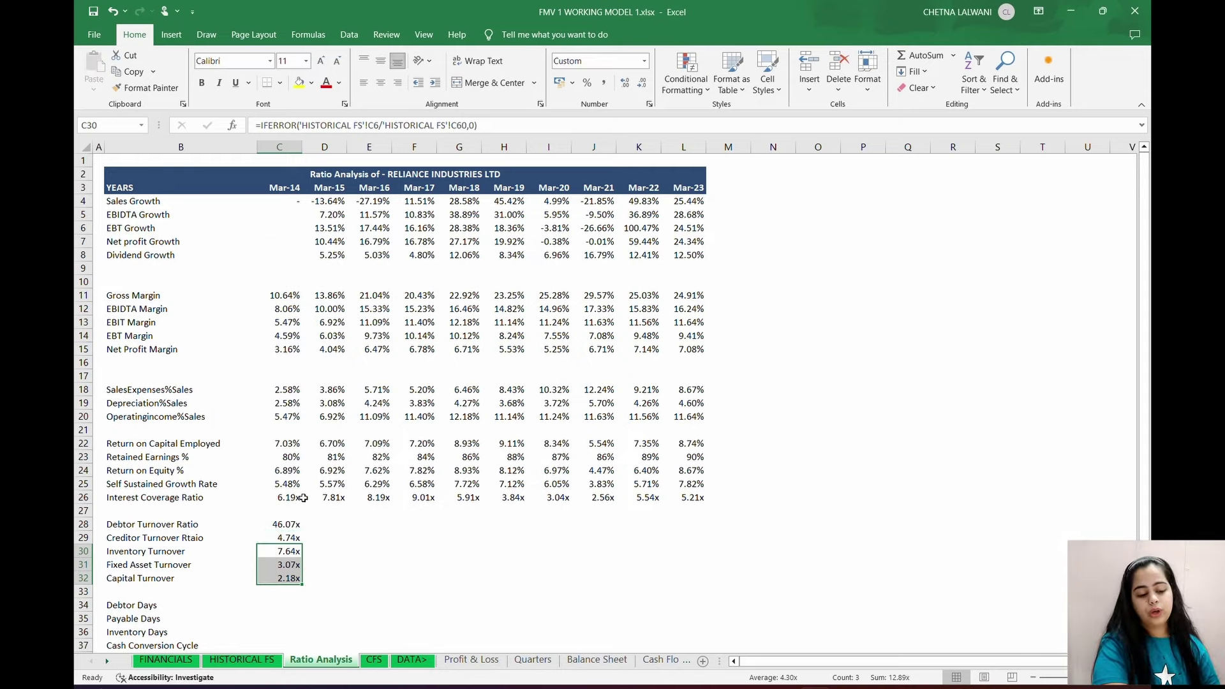
- Select the Mar-14 turnover ratios from Debtor Turnover through Capital Turnover (C28:C32)
key(Up)
key(Up)
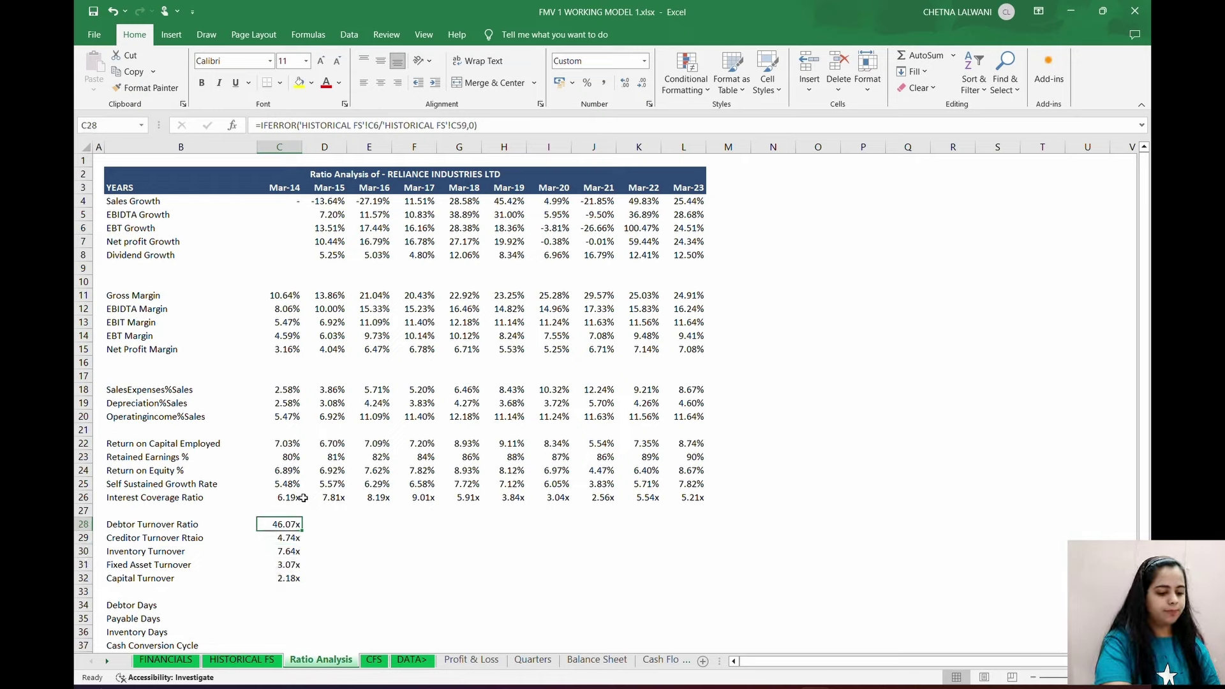
key(ctrl+shift+Down)
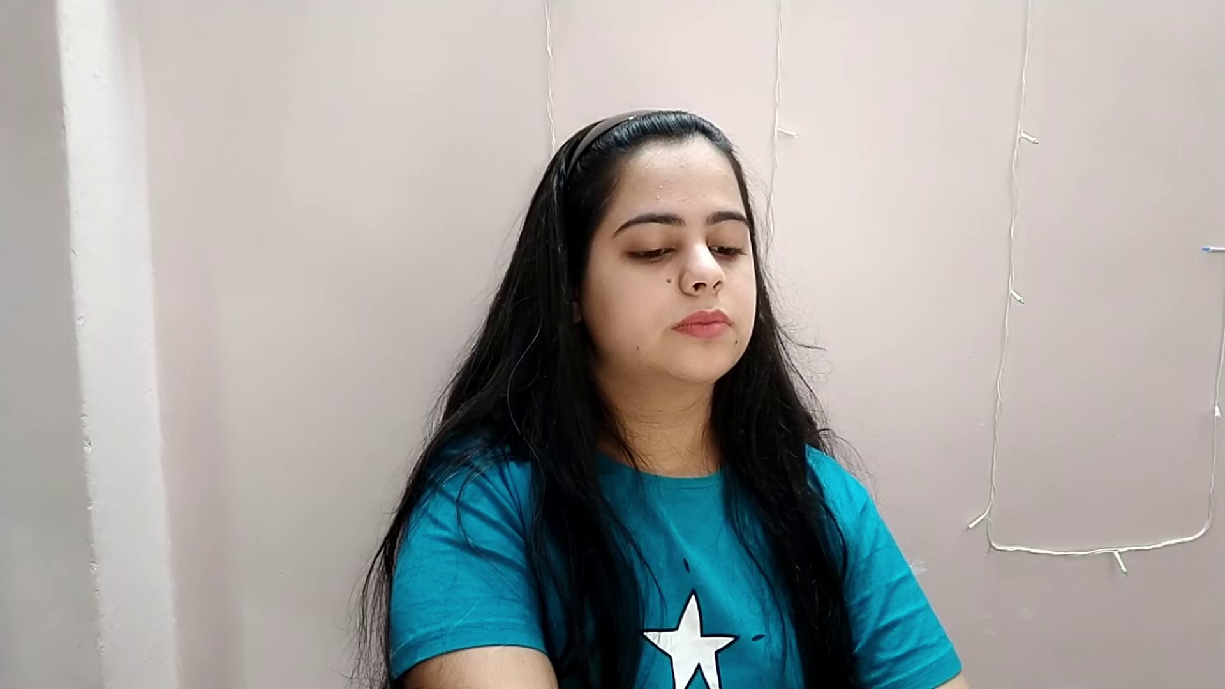